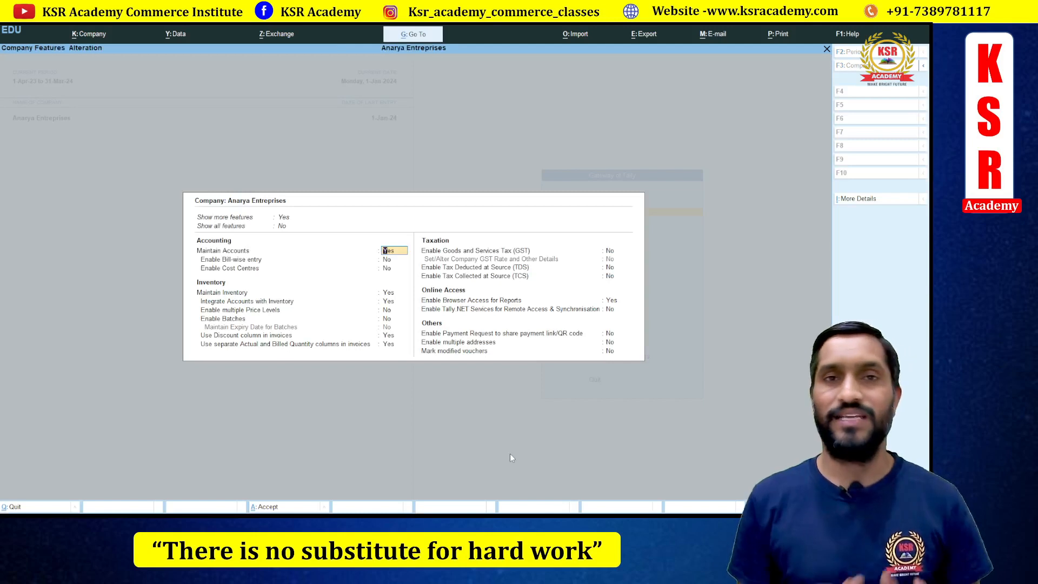
- Set Enable Goods and Services Tax (GST) to Yes for Anarya Enterprises to reach GST registration creation
key(Return)
key(Return)
key(Return)
key(Return)
key(Return)
key(Return)
key(Return)
key(Return)
key(Return)
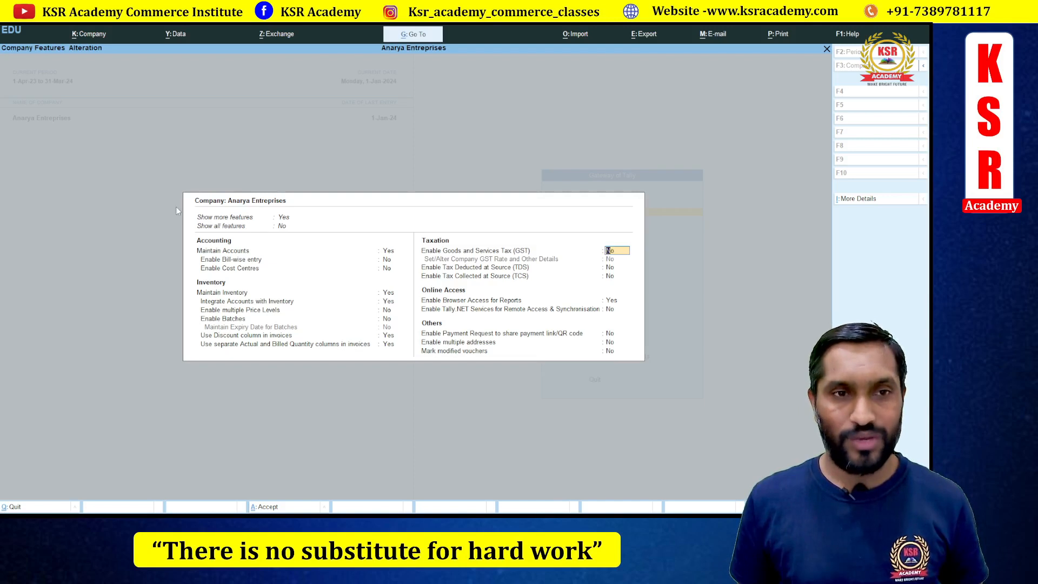
text(y)
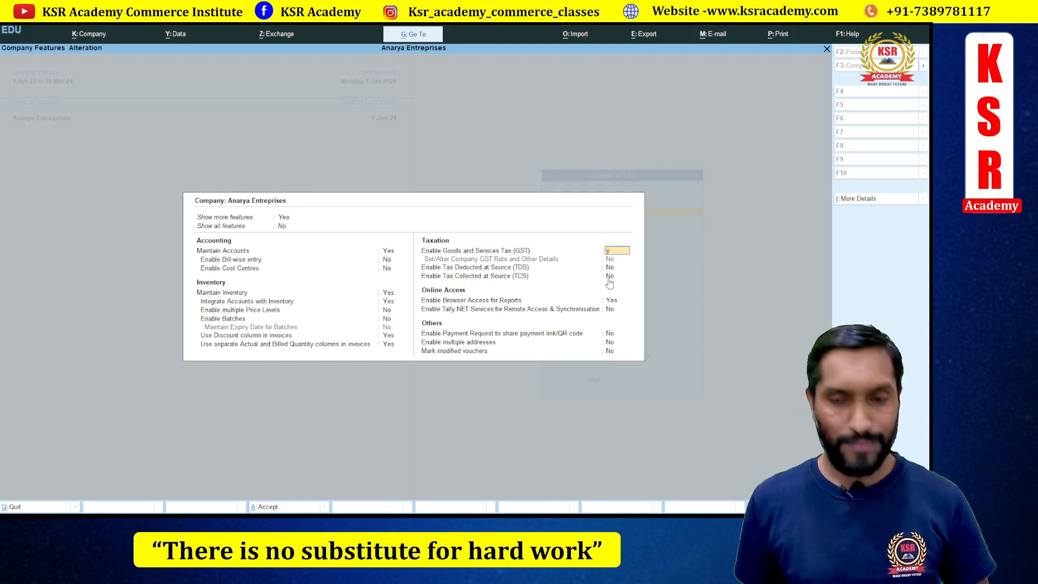
key(Return)
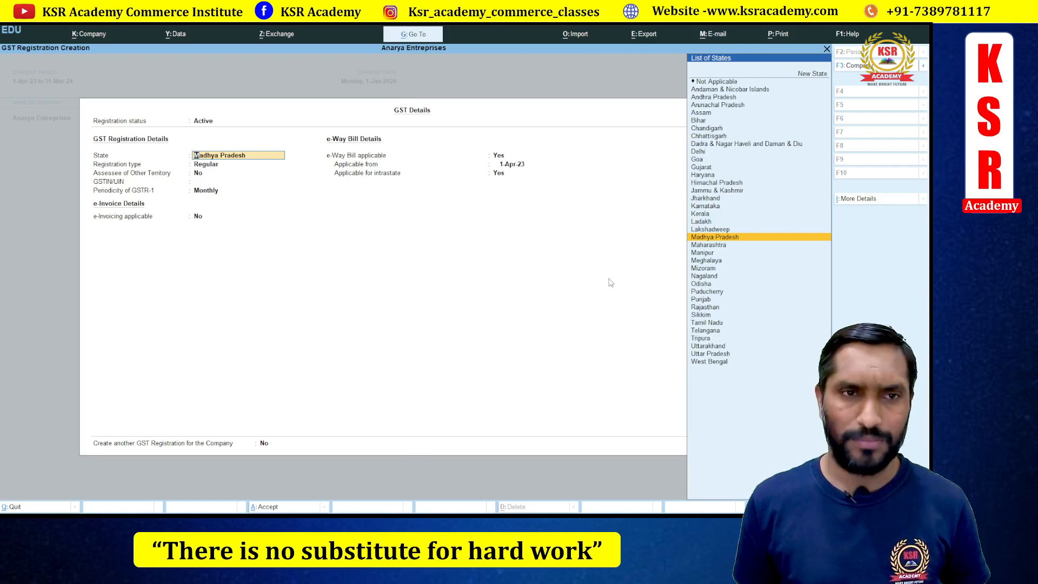
- Accept Madhya Pradesh as state, Regular as registration type, and Assessee of Other Territory as No
key(Return)
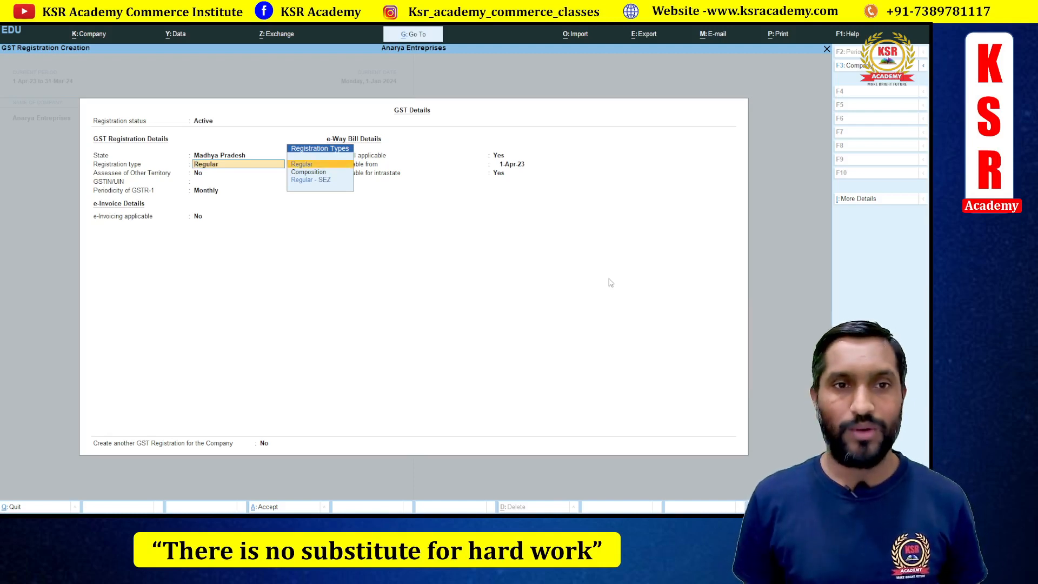
key(Return)
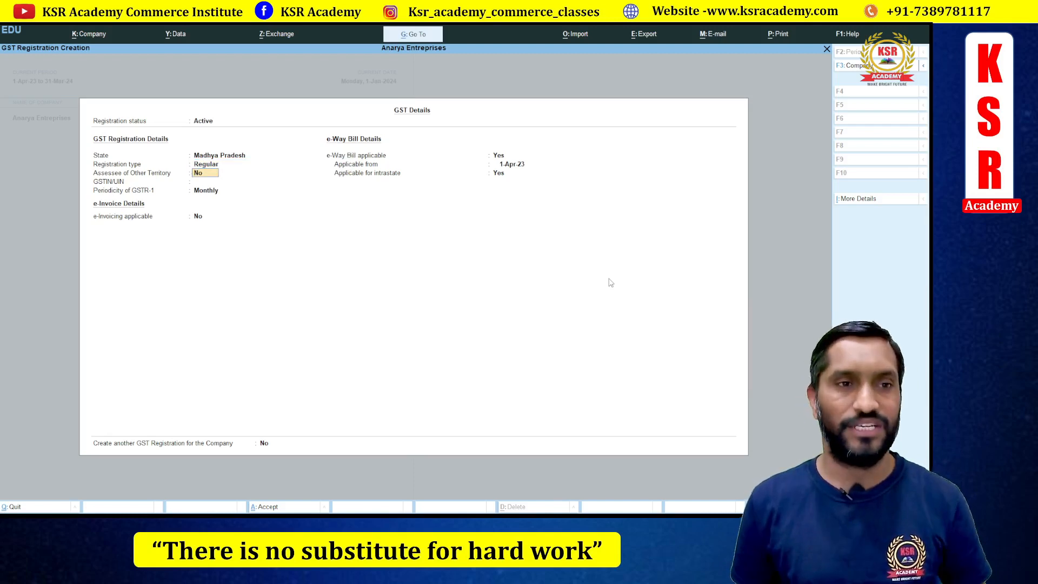
key(Return)
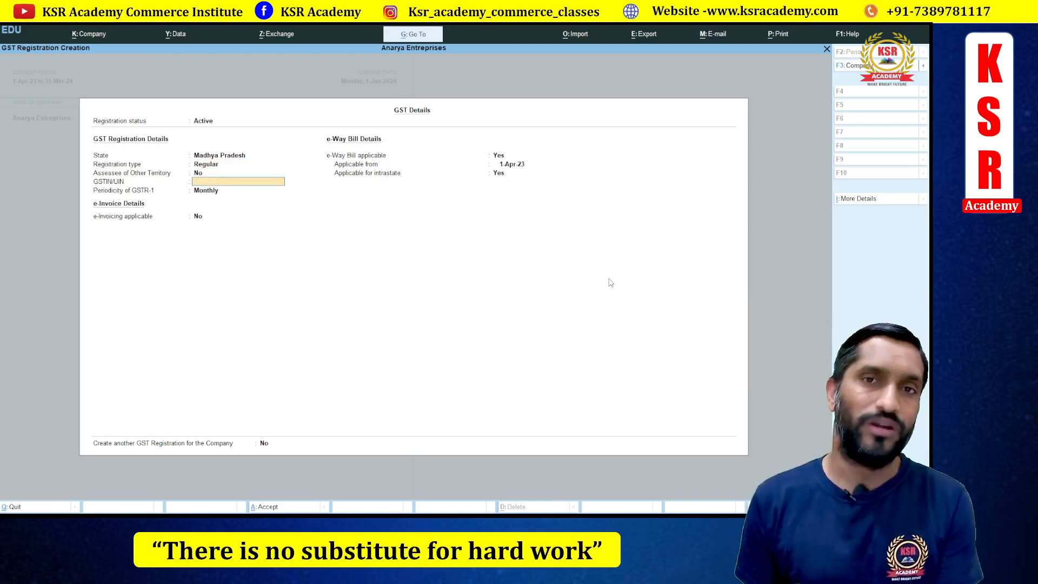
- Look up the company's GST number on the company-details presentation slide
key(alt+Tab)
key(alt+Tab)
key(alt+Tab)
key(alt+Tab)
key(alt+Tab)
key(alt+Tab)
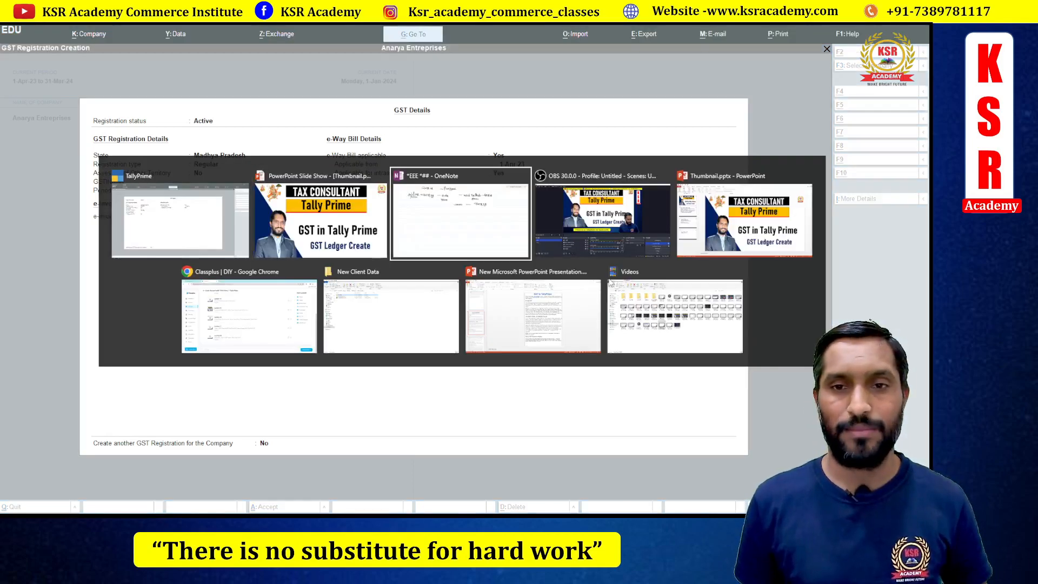
key(alt+Tab)
key(alt+Tab)
key(alt+Tab)
key(alt+Tab)
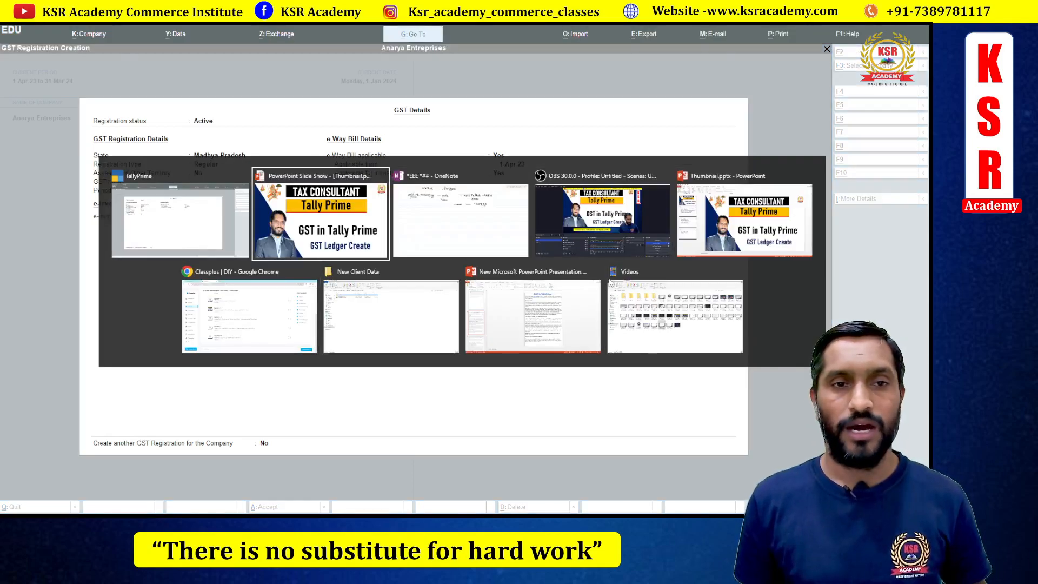
key(Right)
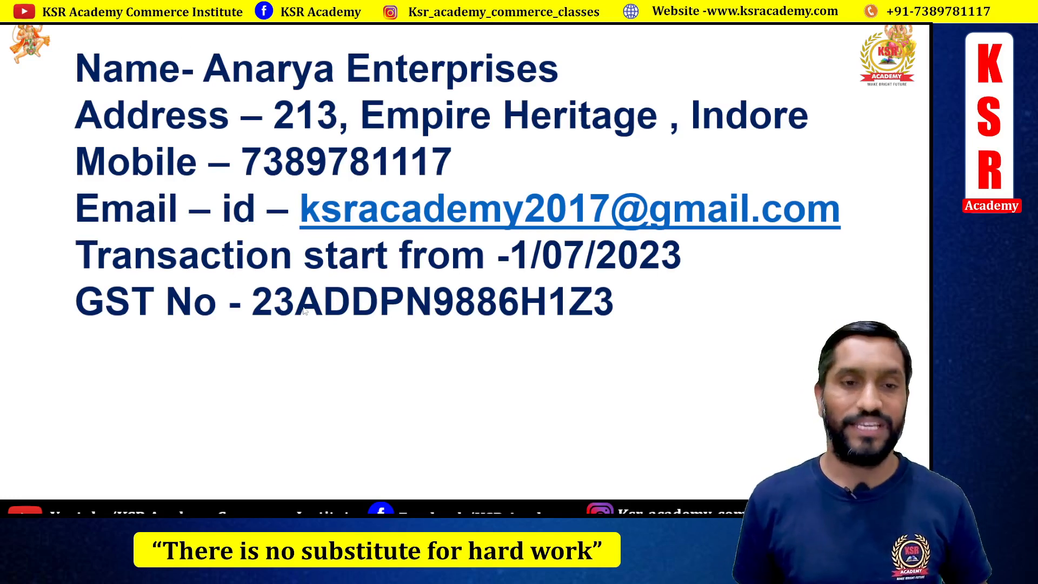
key(alt+Tab)
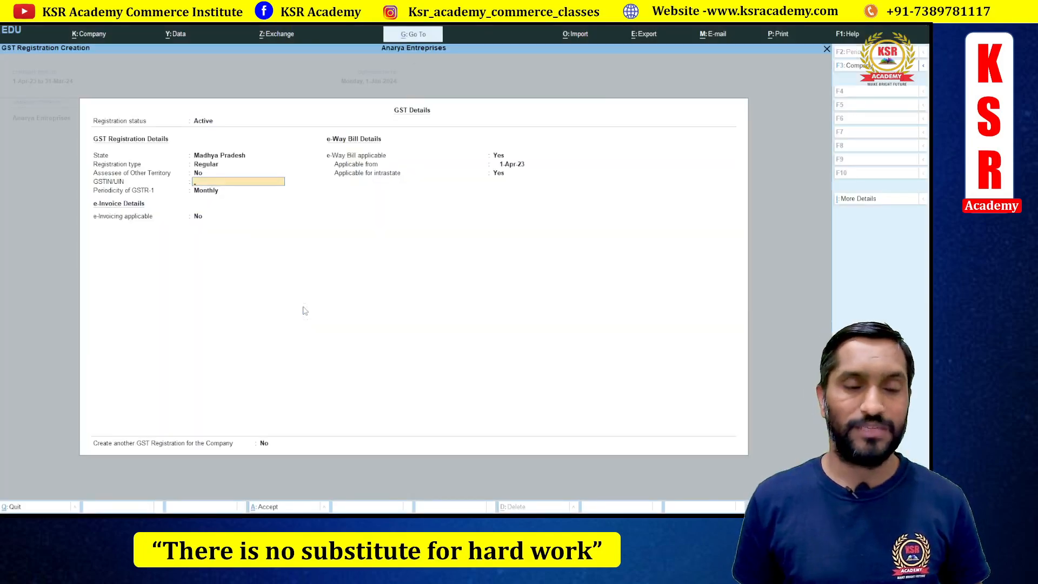
key(alt+Tab)
- Type the GST number into the GSTIN/UIN field, checking the slide between parts
key(alt+Tab)
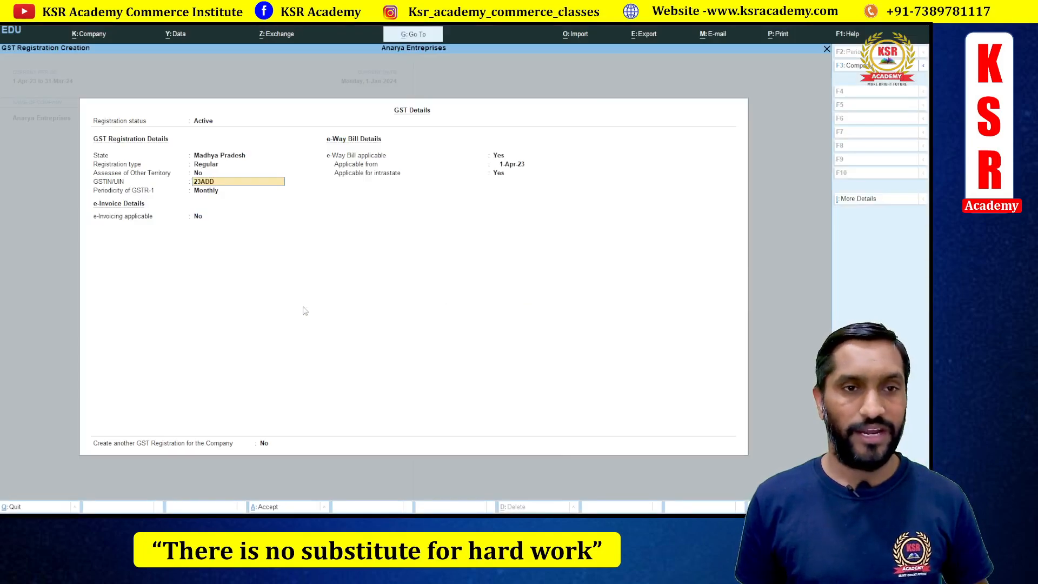
key(alt+Tab)
key(alt+Tab)
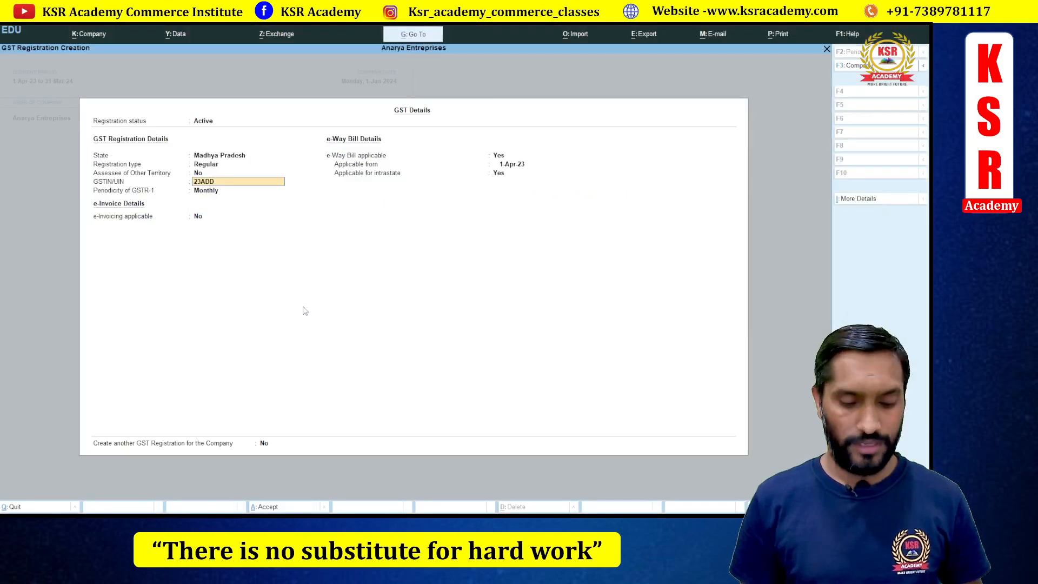
key(alt+Tab)
key(alt+Tab)
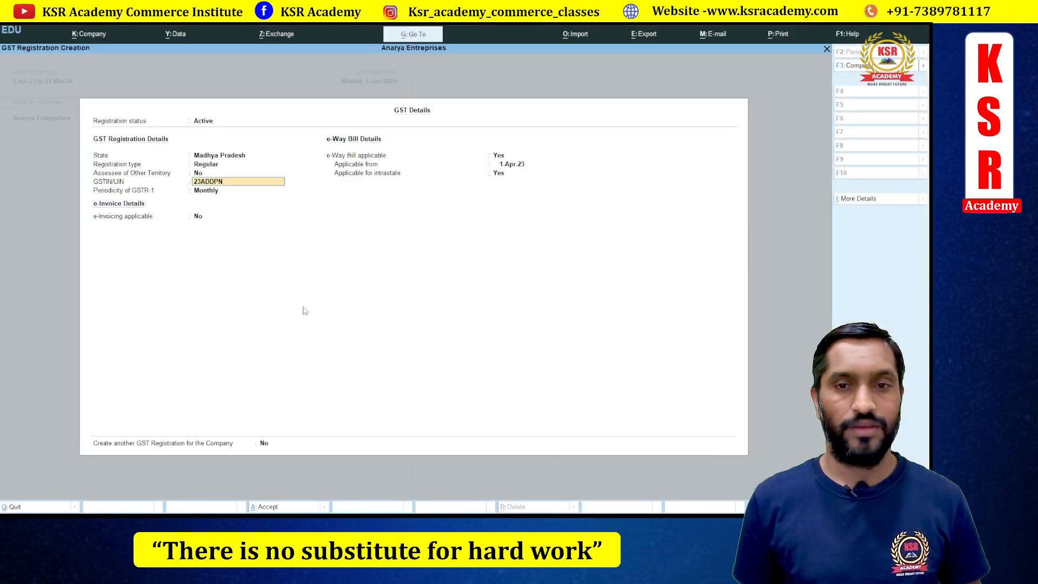
key(alt+Tab)
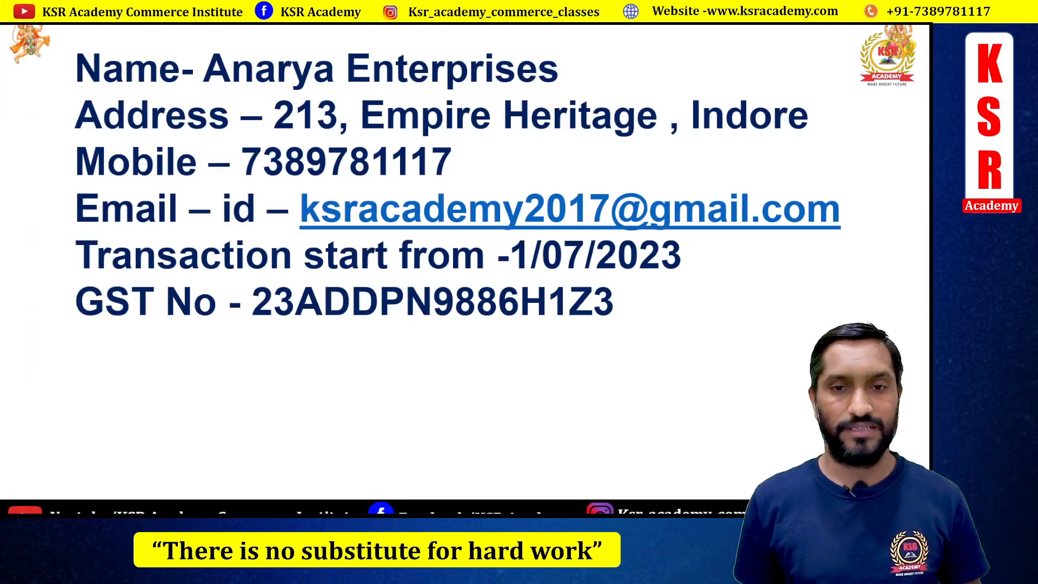
key(alt+Tab)
key(alt+Tab)
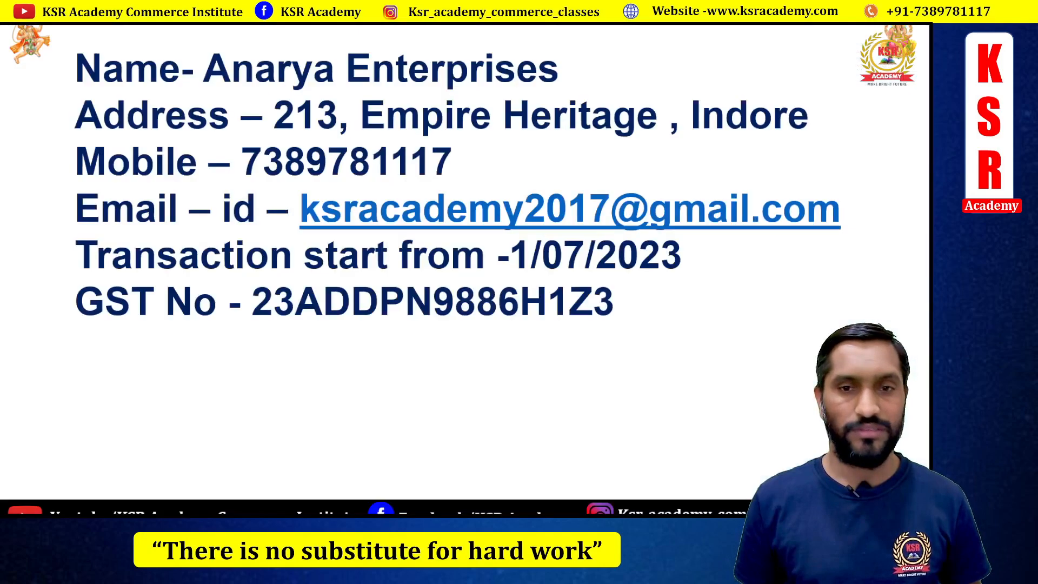
key(alt+Tab)
- Finish entering the GSTIN and accept it to reach Periodicity of GSTR-1
key(Return)
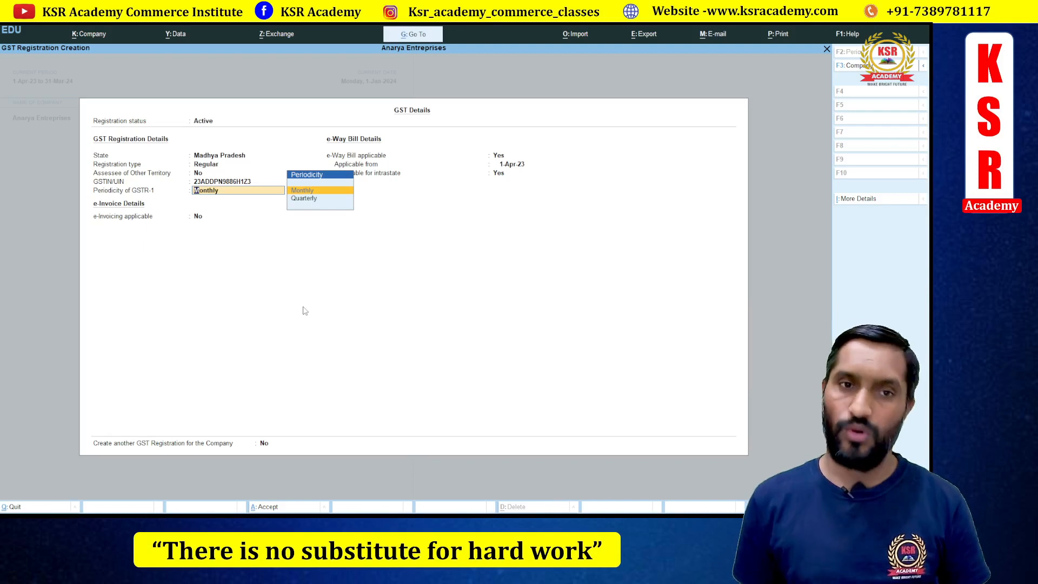
- Keep GSTR-1 periodicity as Monthly and e-Invoicing as No, moving to e-Way Bill applicable
key(Return)
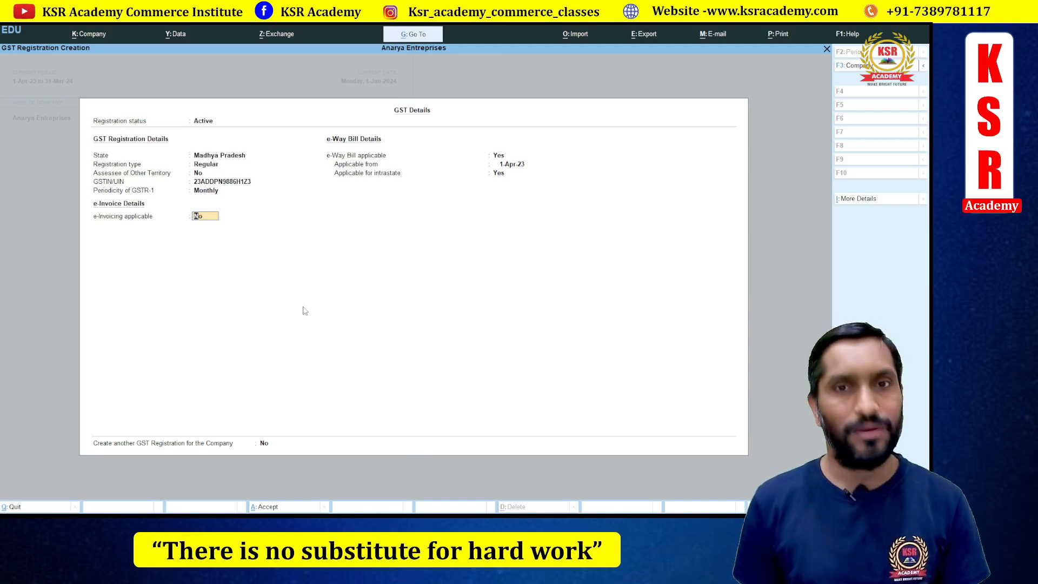
key(Return)
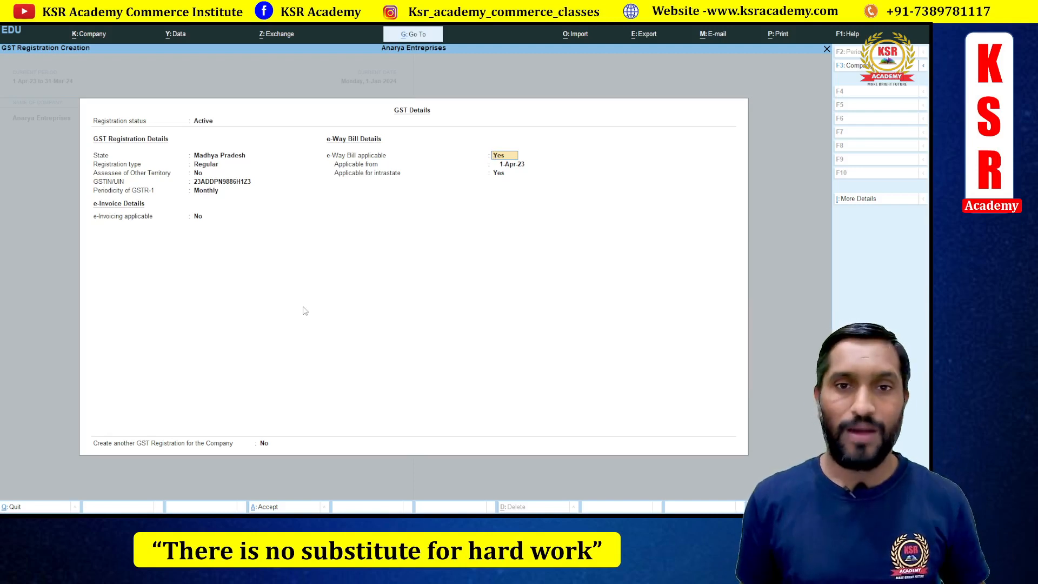
- Accept e-Way Bill applicable Yes, from 1-Apr-23, with intrastate Yes, completing GST Details
key(Return)
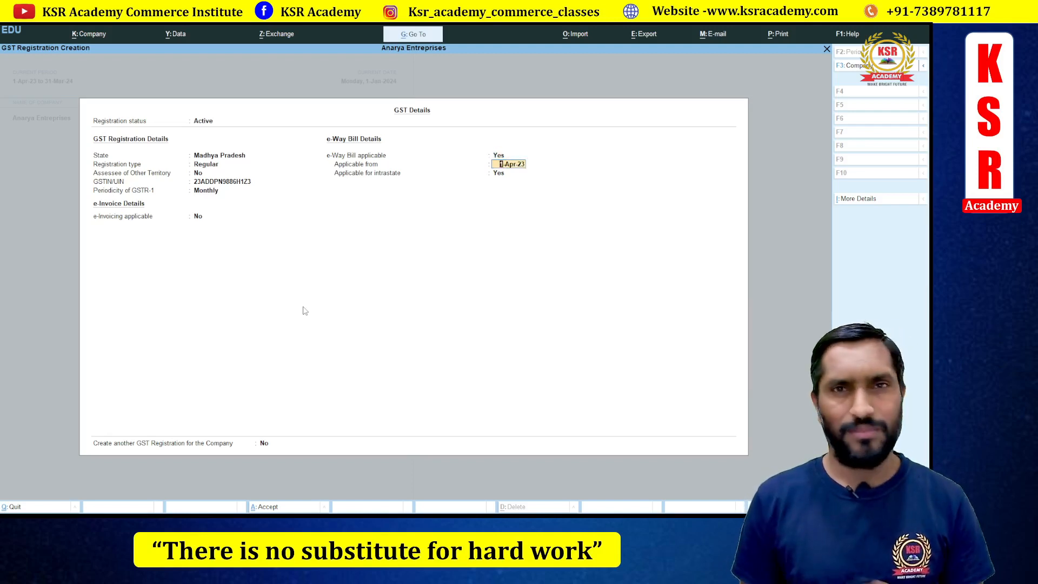
key(Return)
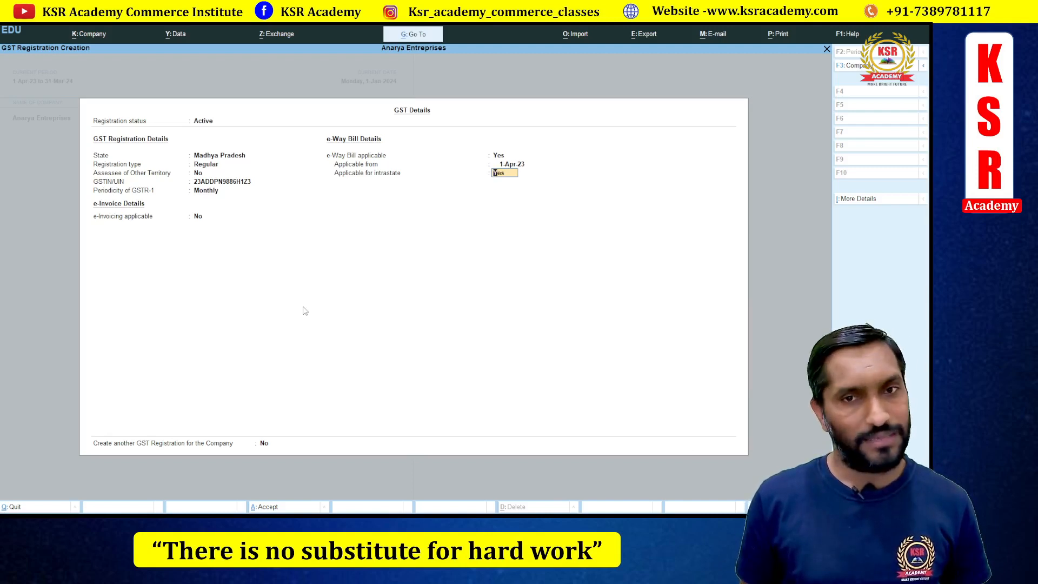
key(Return)
key(Return)
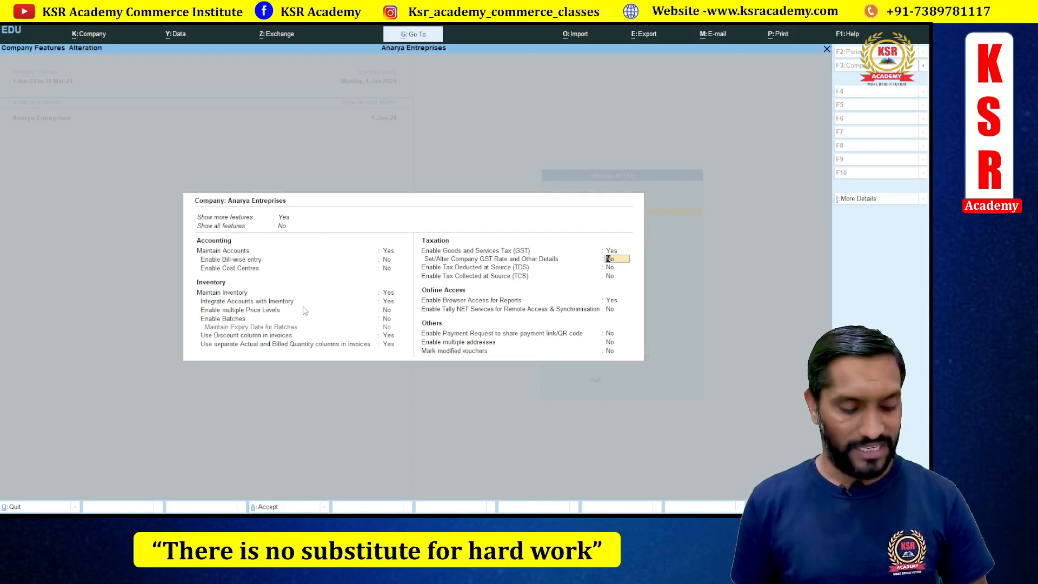
- Turn on company GST rate details with HSN/SAC and GST rate Not Defined, then view More Details
key(y)
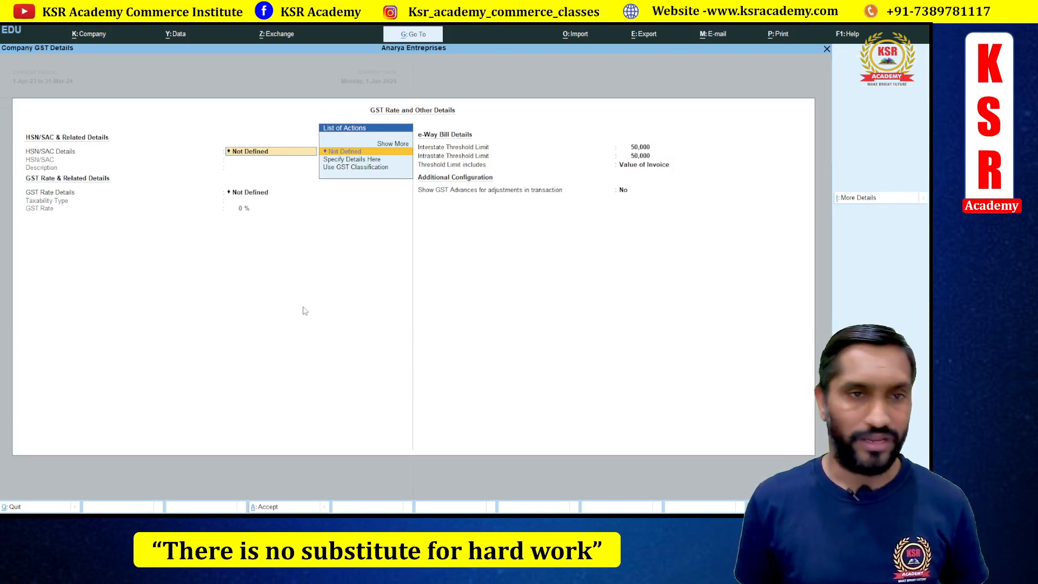
key(Return)
key(Return)
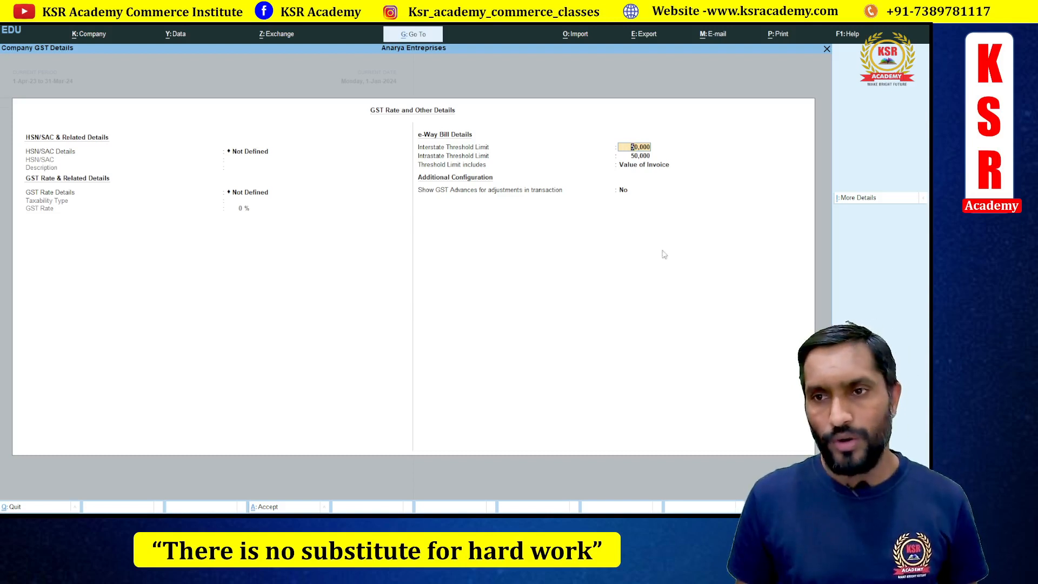
click(866, 201)
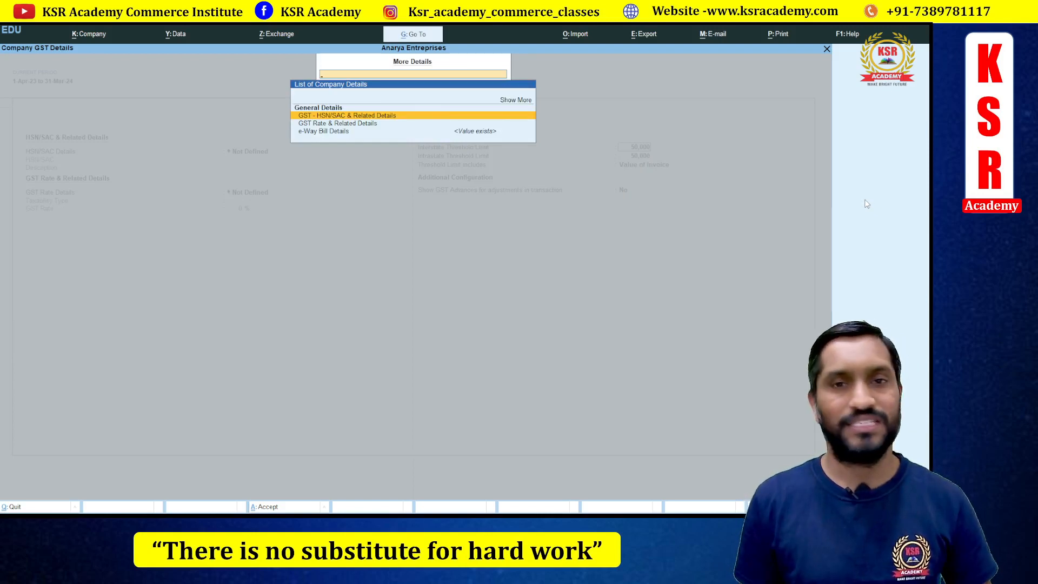
- Set Show GST Advances back to No and save the GST rate details with 50,000 e-Way Bill thresholds
key(Escape)
key(Return)
key(Return)
key(Return)
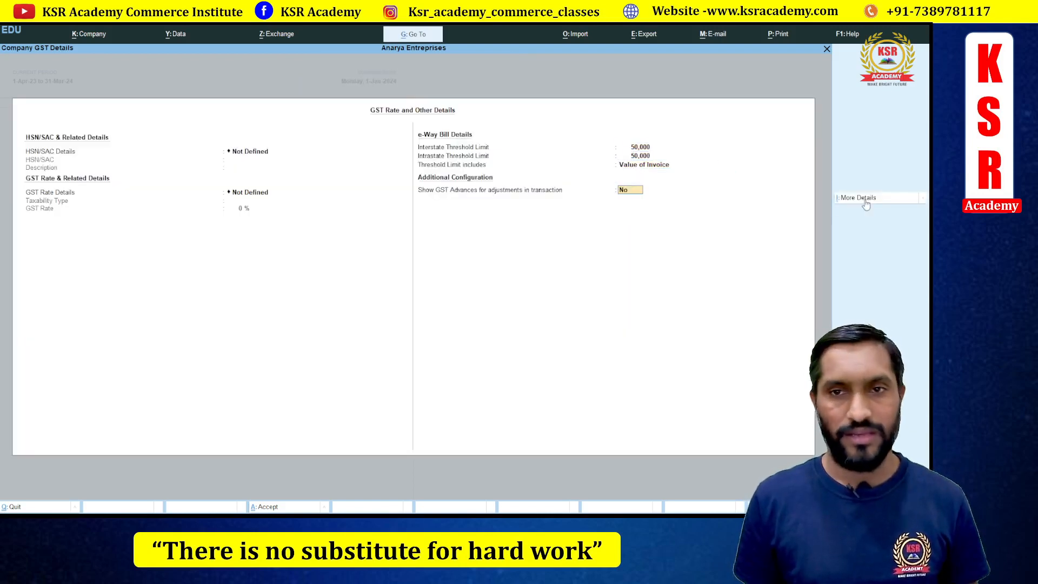
key(y)
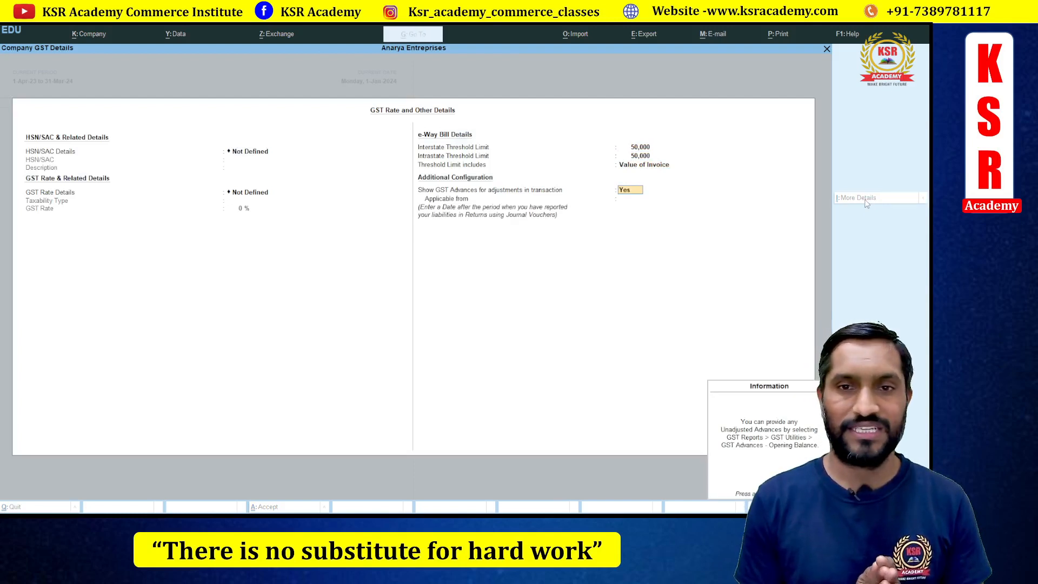
key(Return)
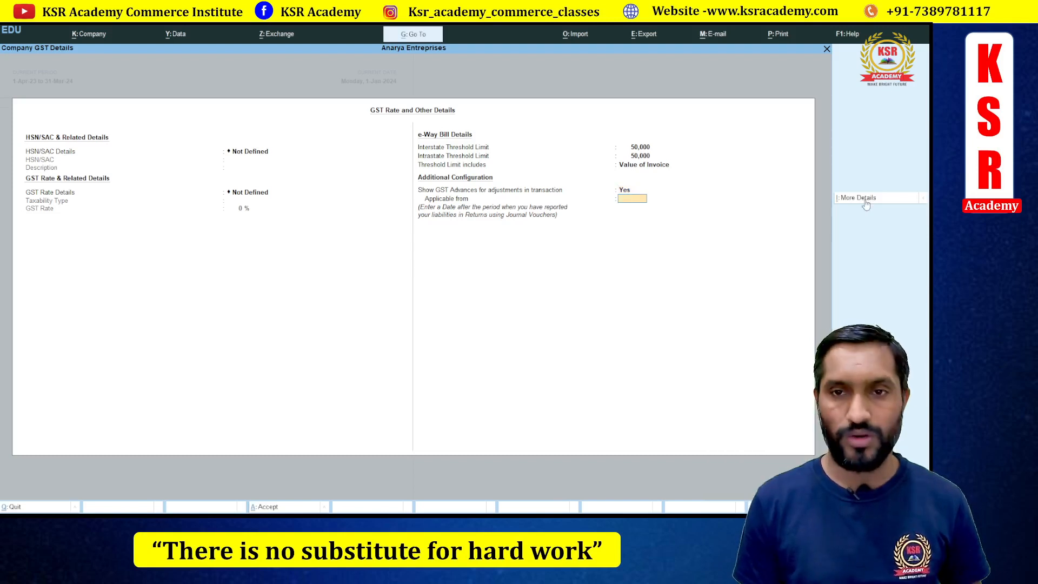
key(BackSpace)
text(n)
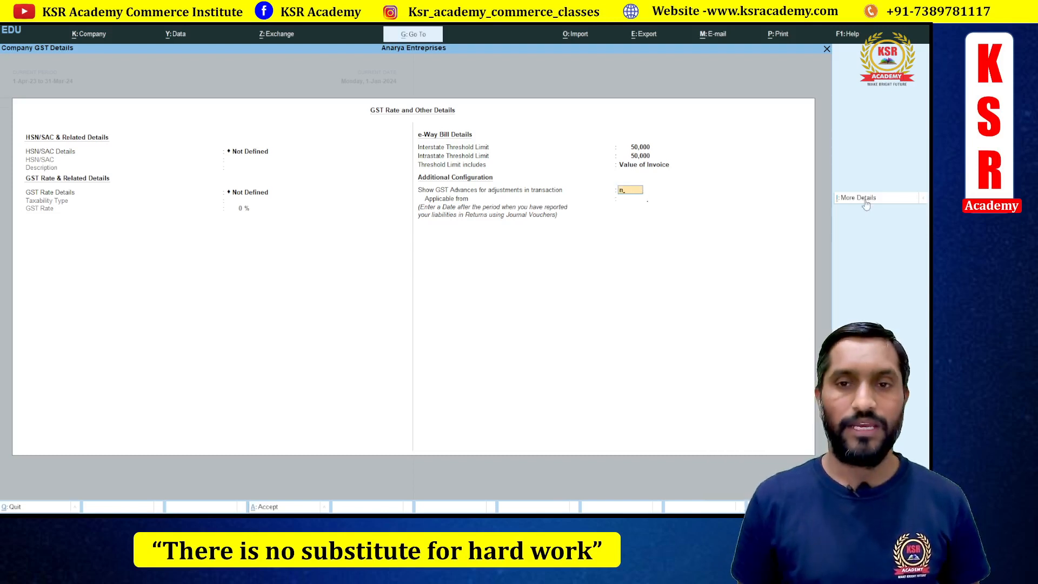
key(Return)
key(Return)
key(Return)
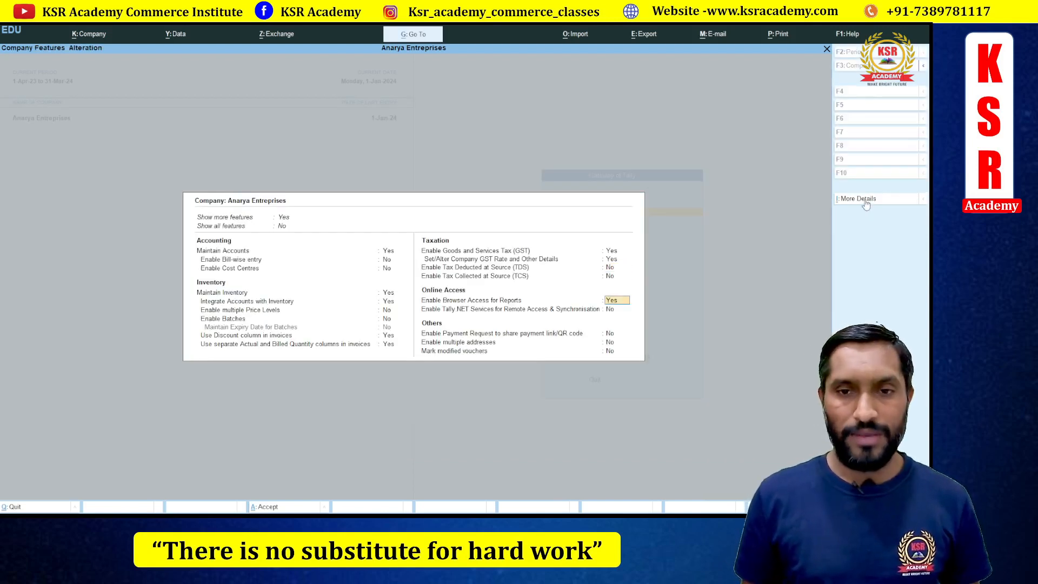
key(Return)
key(Return)
key(Return)
key(Return)
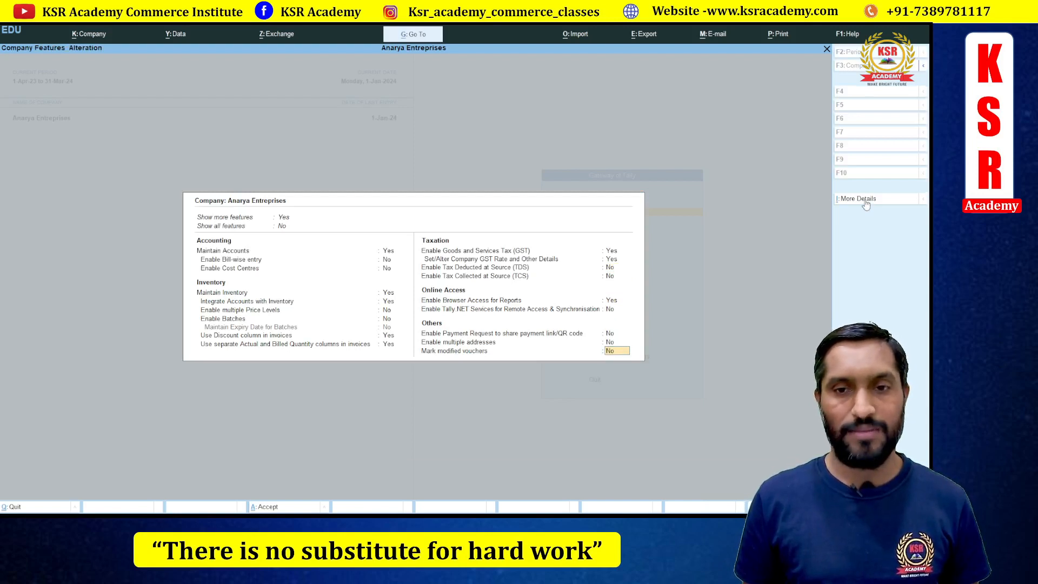
- Accept the company features with Y, then switch to the handwritten GSTR-3B notes page
key(Return)
key(y)
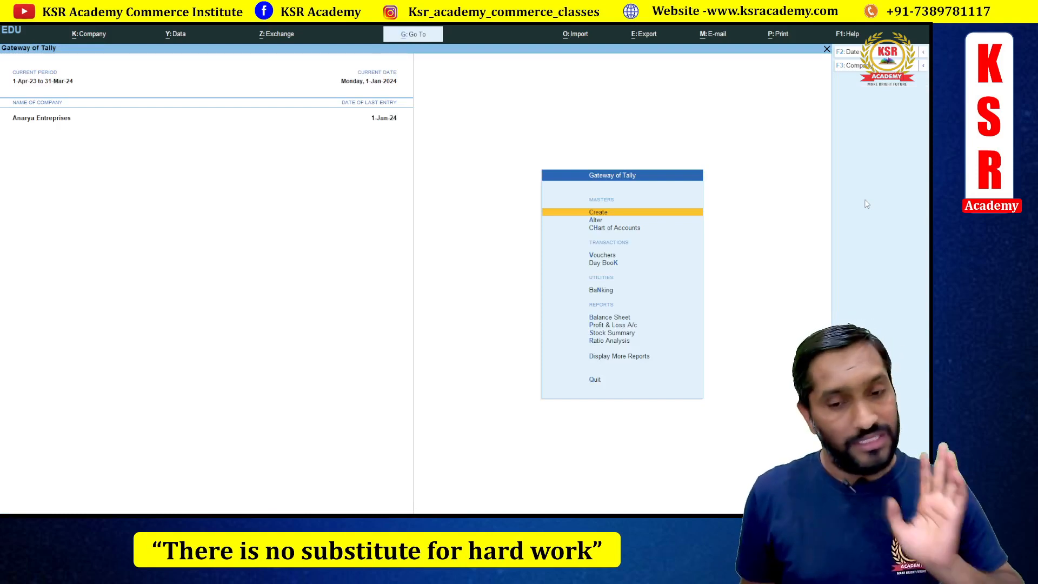
key(alt+Tab)
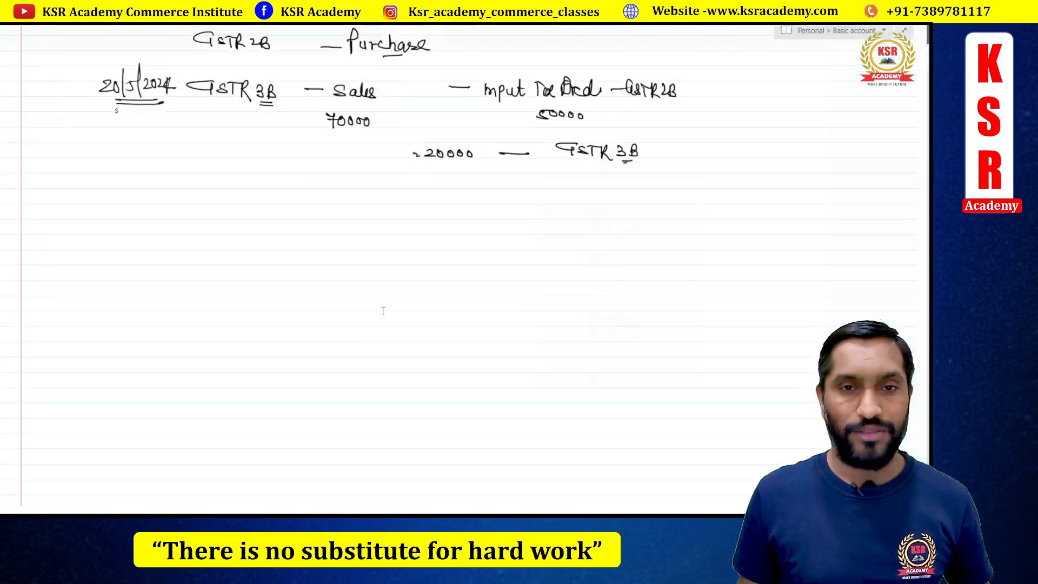
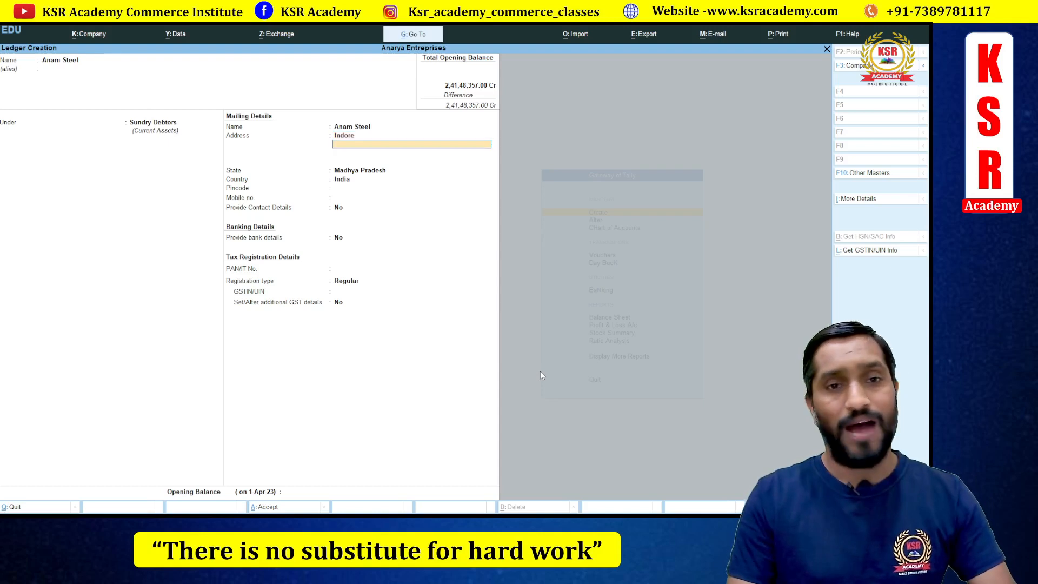
- Accept the Indore address and Madhya Pradesh, and set Anam Steel's registration type to Regular
key(Return)
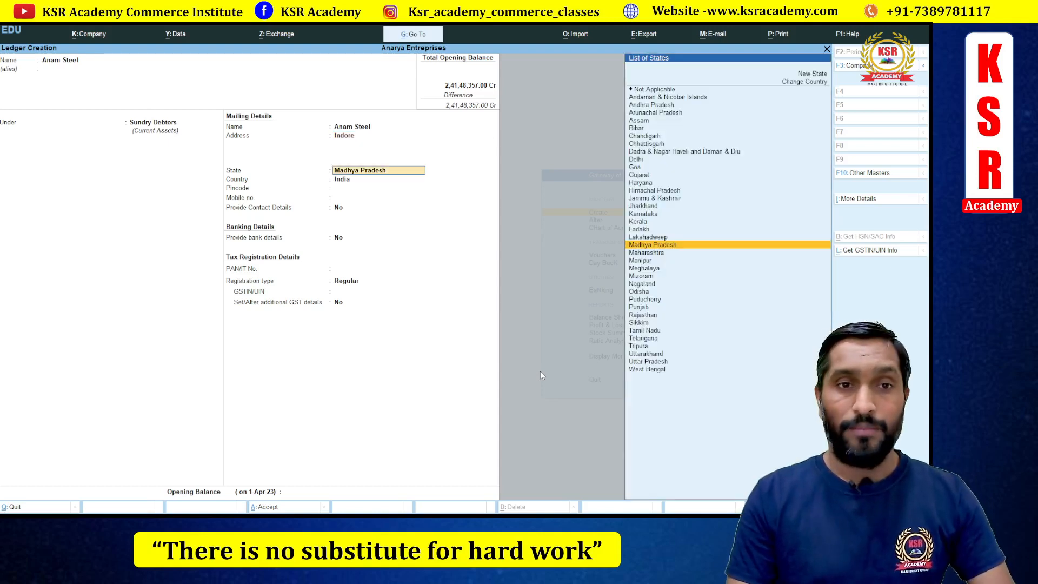
key(Return)
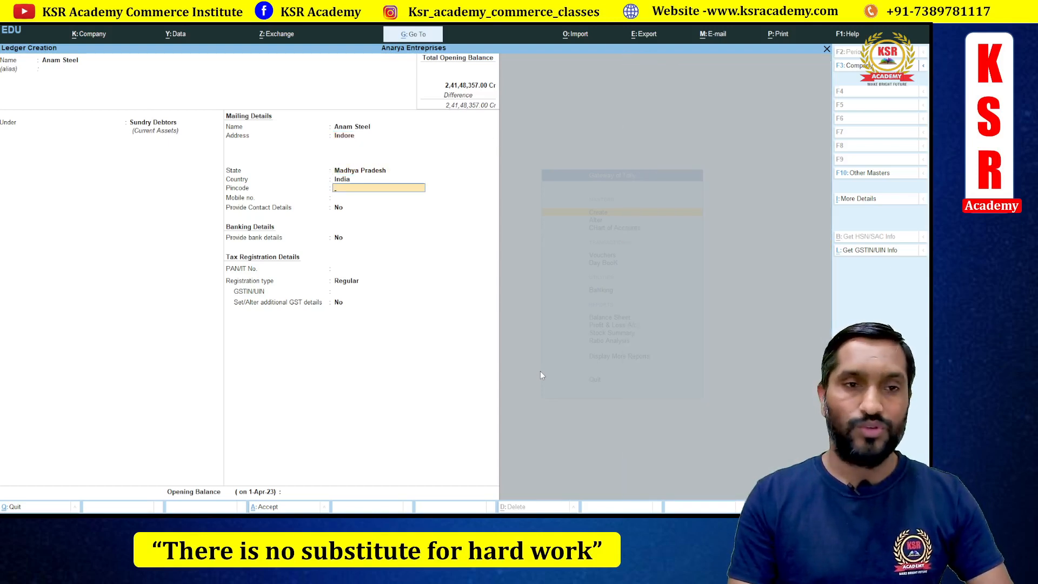
key(Return)
key(Return)
key(Return)
key(Return)
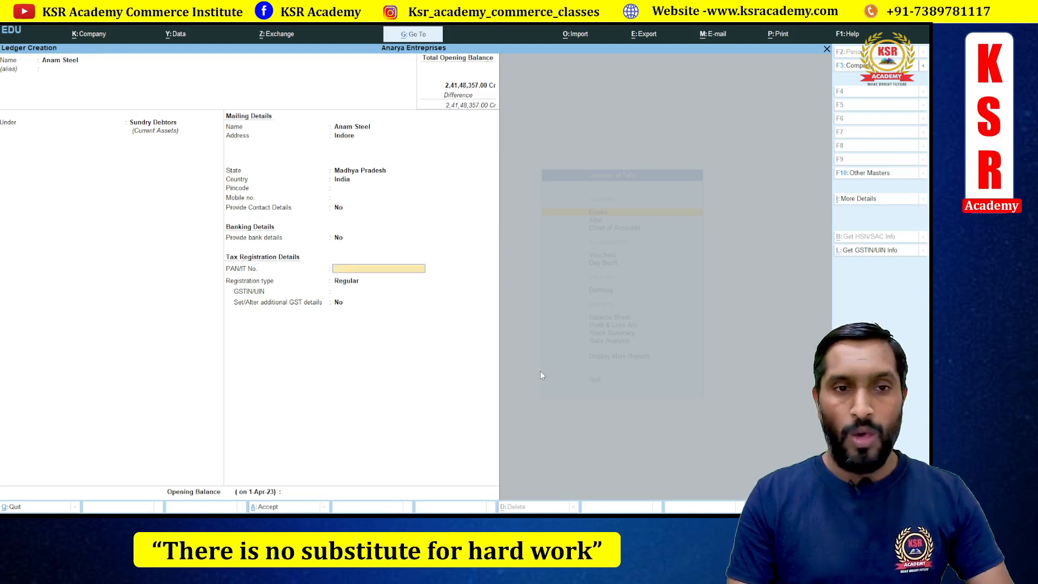
key(Return)
key(BackSpace)
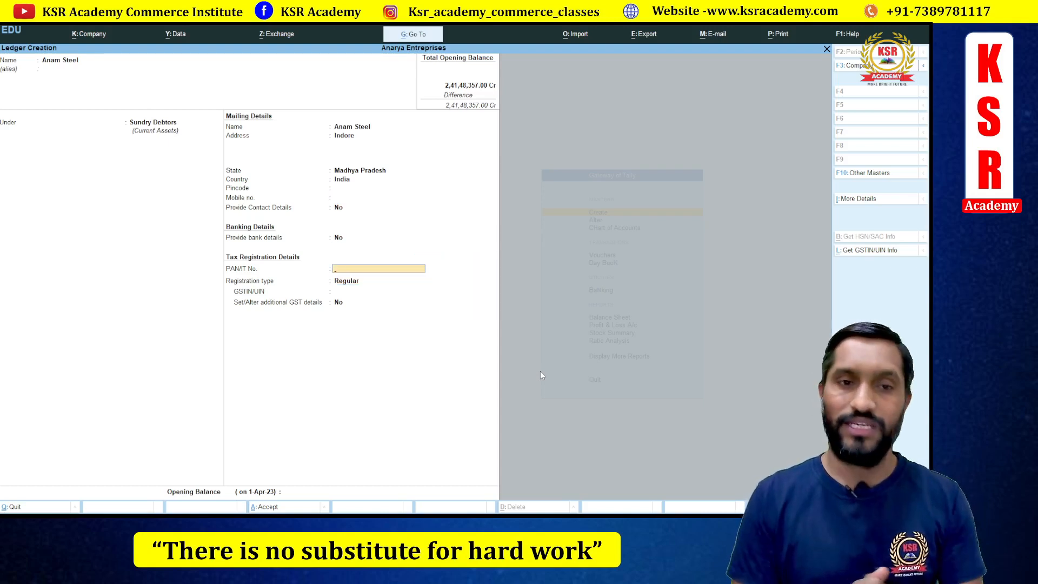
key(Return)
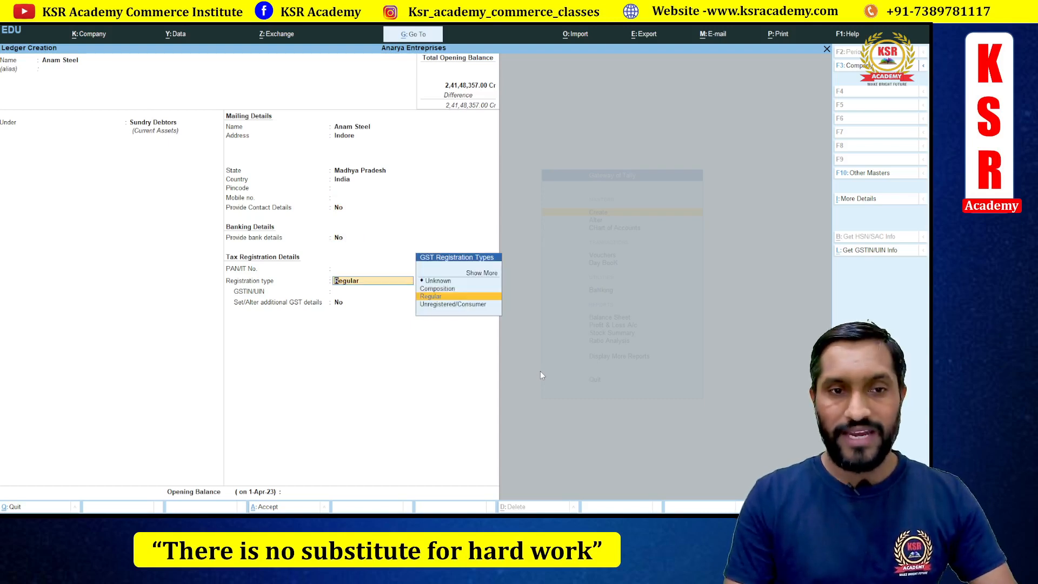
key(Return)
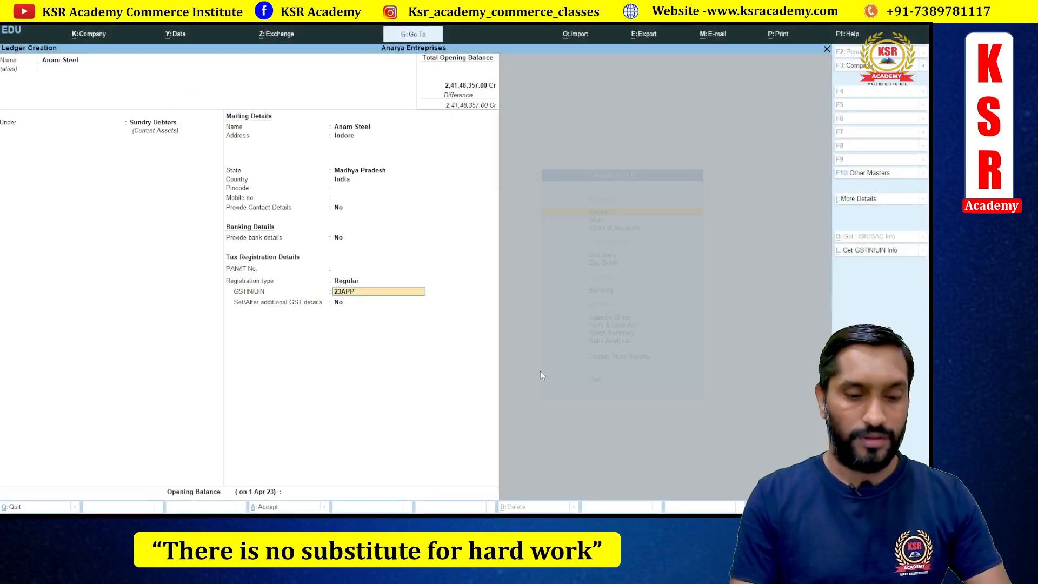
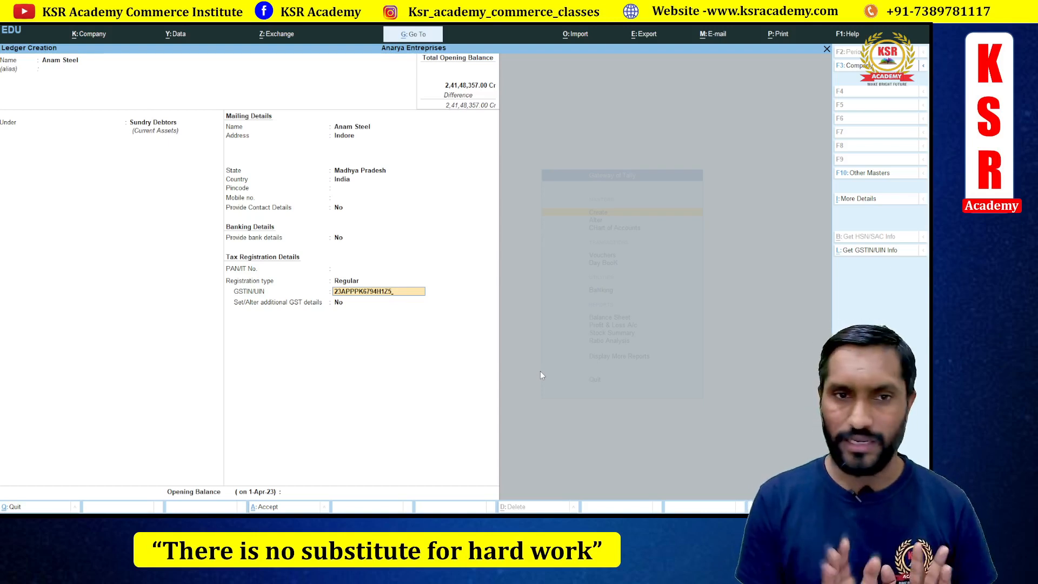
- Enter Anam Steel's GSTIN, dismiss the invalid-GSTIN warning, and bring up the party GSTIN slide
key(Return)
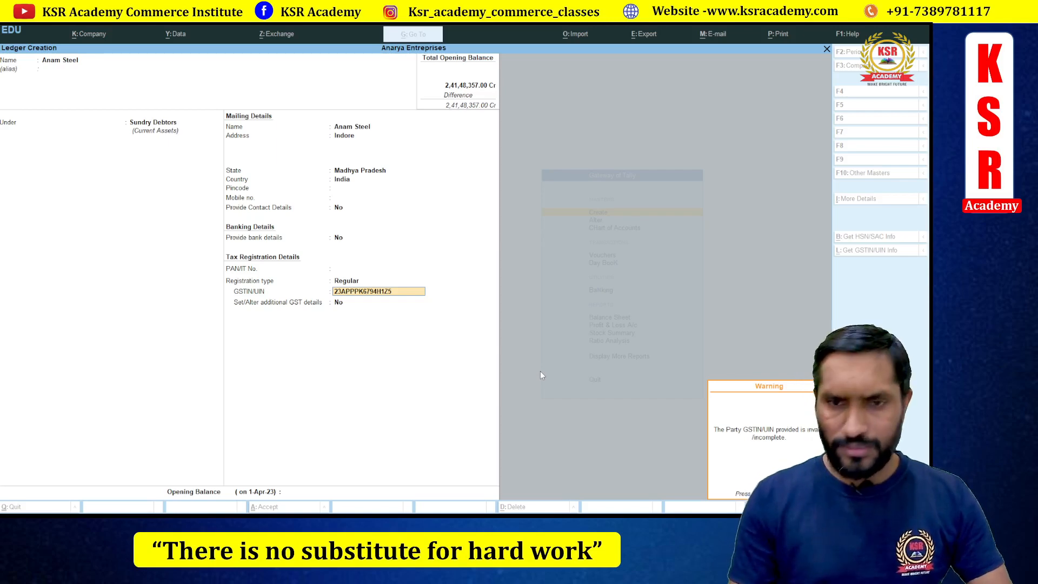
key(Return)
key(BackSpace)
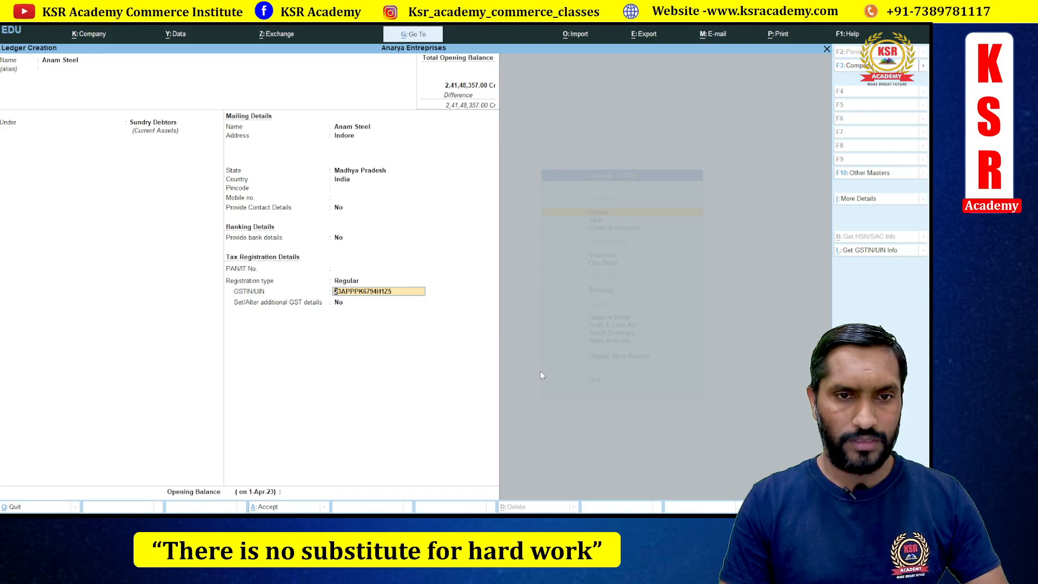
key(alt+Tab)
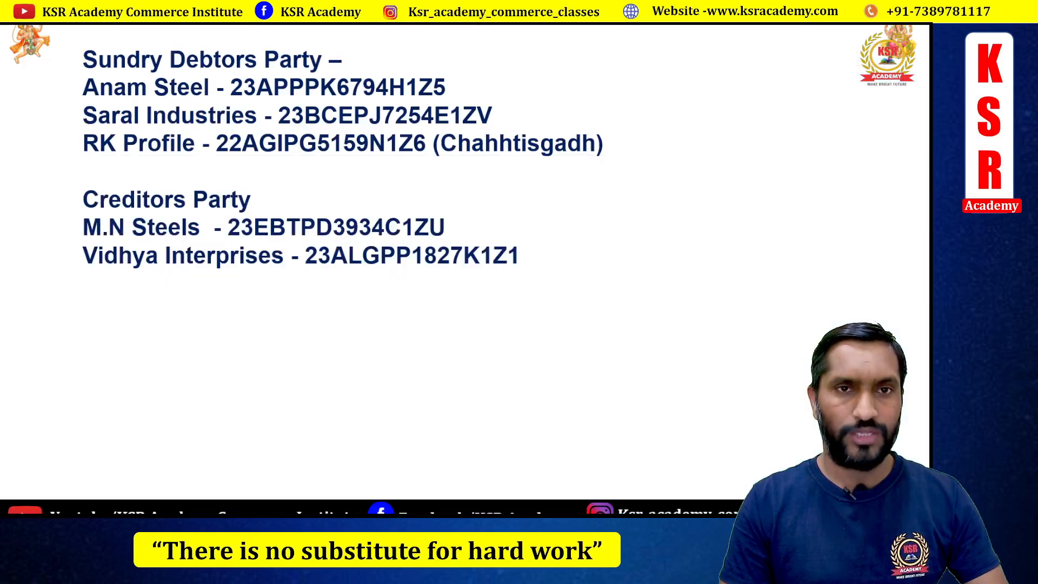
- Accept Anam Steel's corrected GSTIN, set Madhya Pradesh as place of supply, and save the ledger
key(alt+Tab)
key(Return)
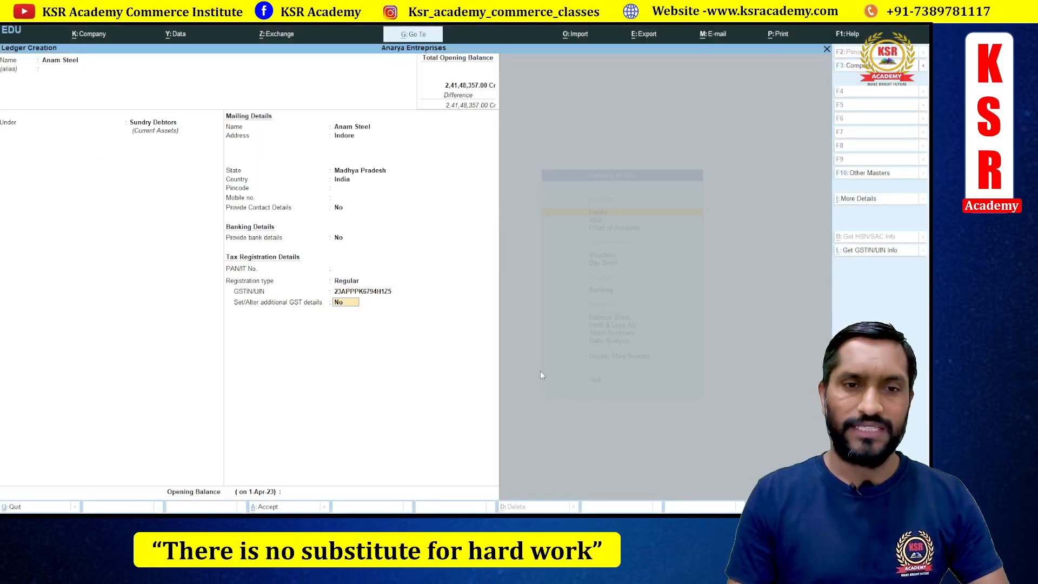
key(y)
key(Return)
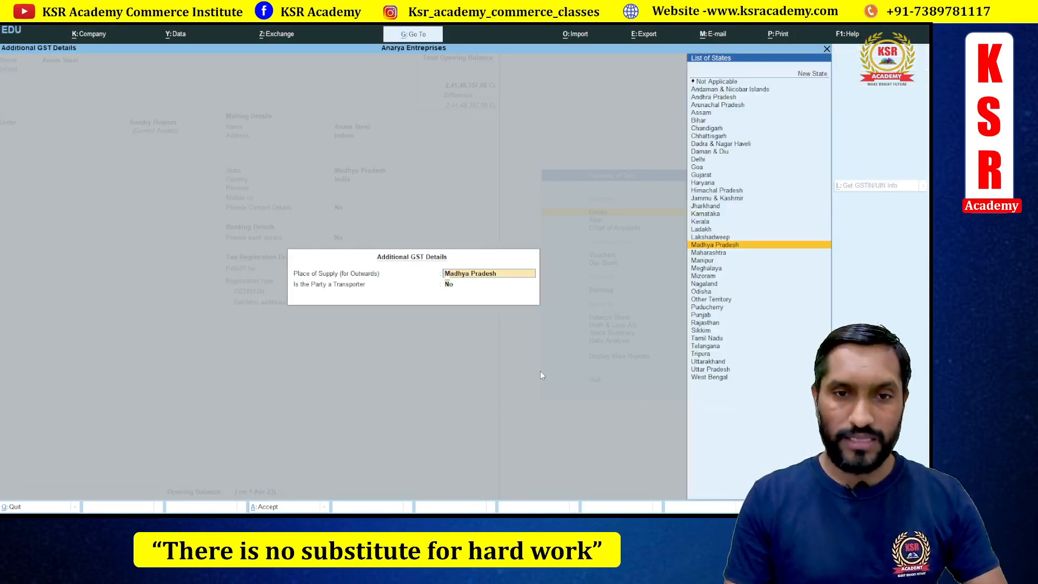
key(Return)
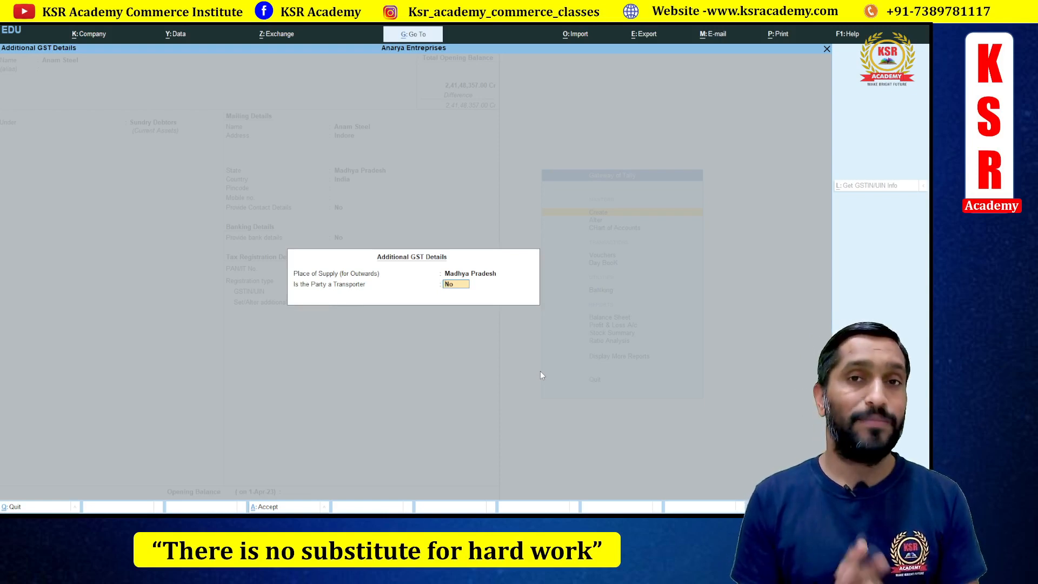
key(Return)
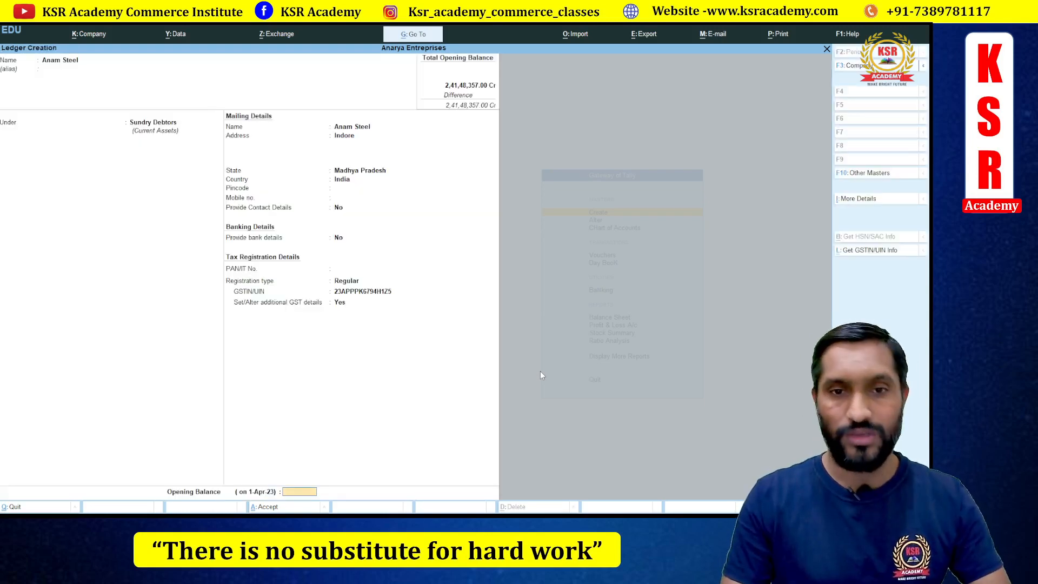
key(Return)
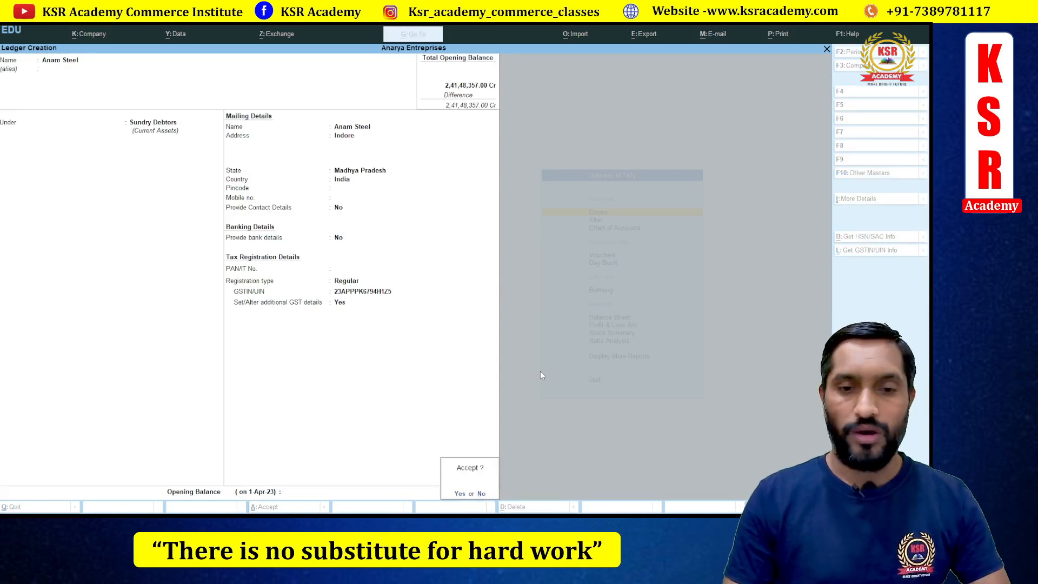
key(Return)
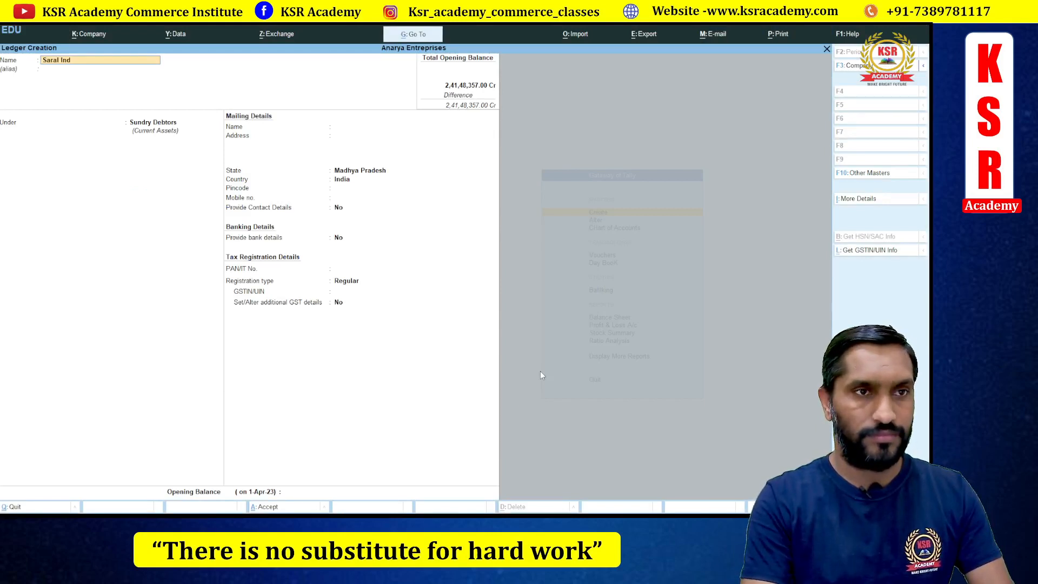
- Name the ledger Saral Industries under Sundry Debtors with state Madhya Pradesh
key(BackSpace)
text(us)
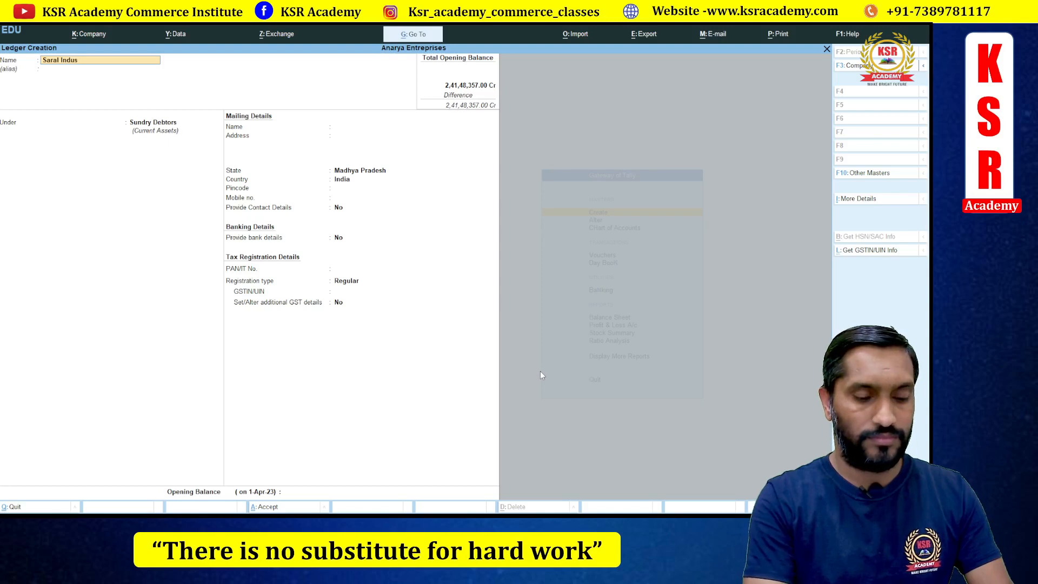
text(tries)
key(Return)
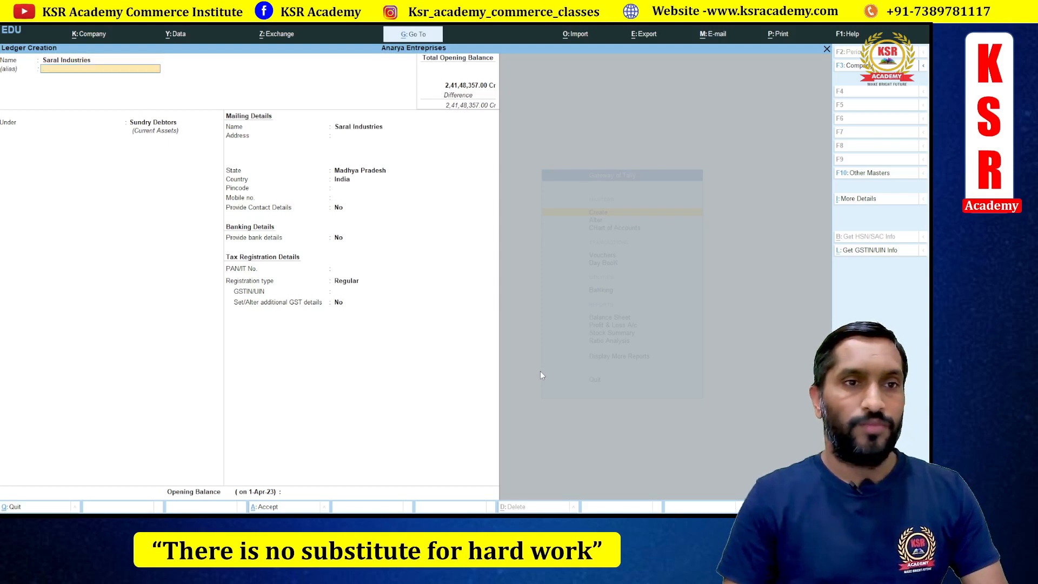
key(Return)
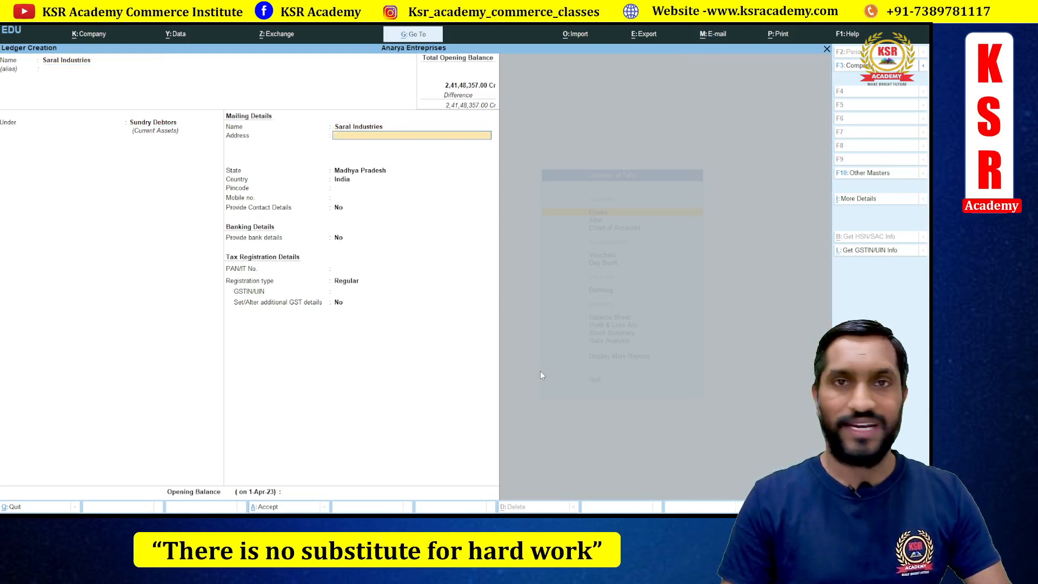
key(Return)
key(Return)
key(Return)
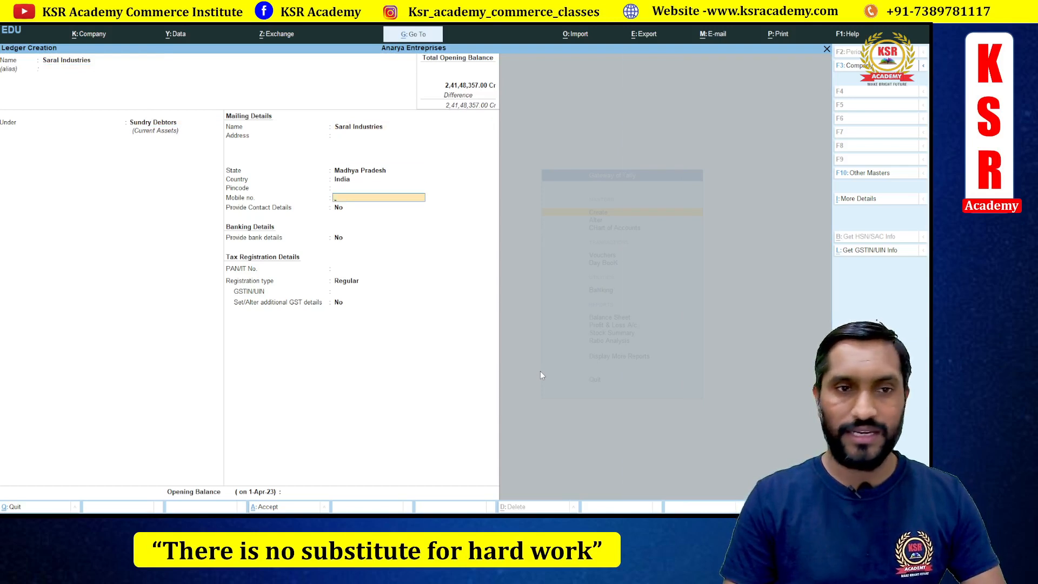
key(Return)
key(Return)
key(Return)
key(Return)
key(Return)
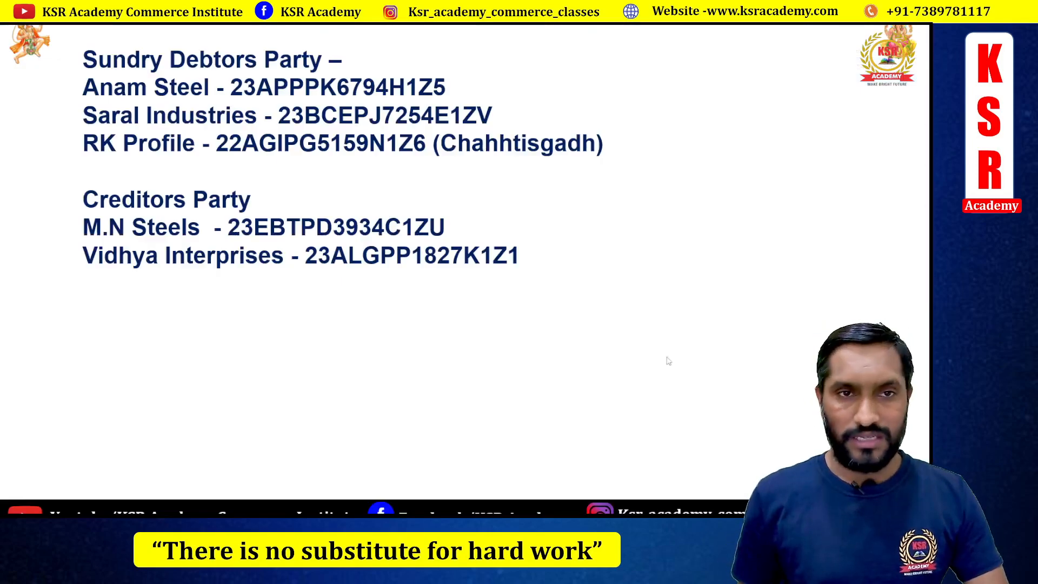
- Enter Saral Industries' GSTIN from the reference slide and save without additional GST details
key(alt+Tab)
key(alt+Tab)
key(alt+Tab)
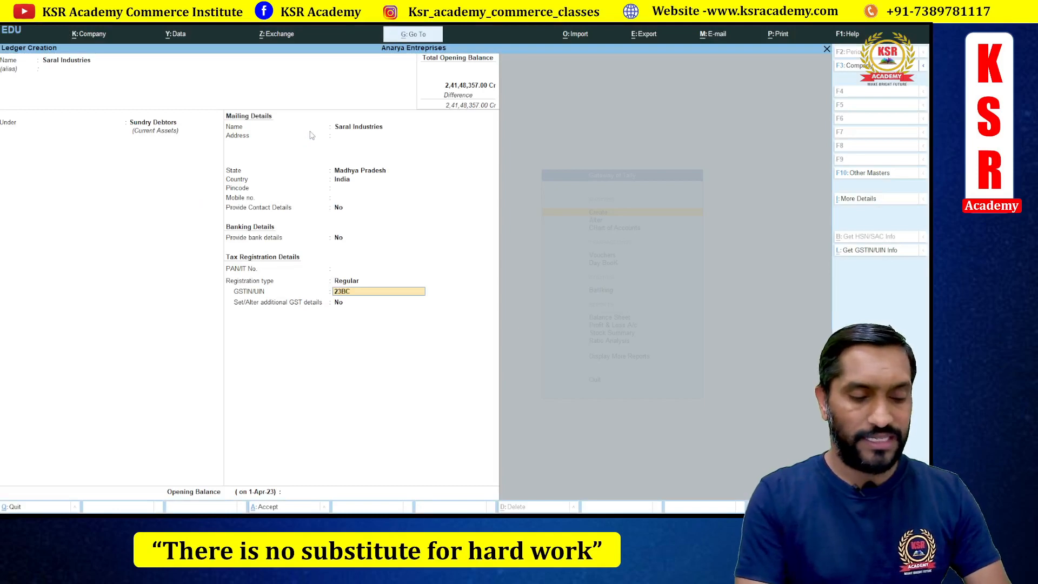
key(alt+Tab)
key(alt+Tab)
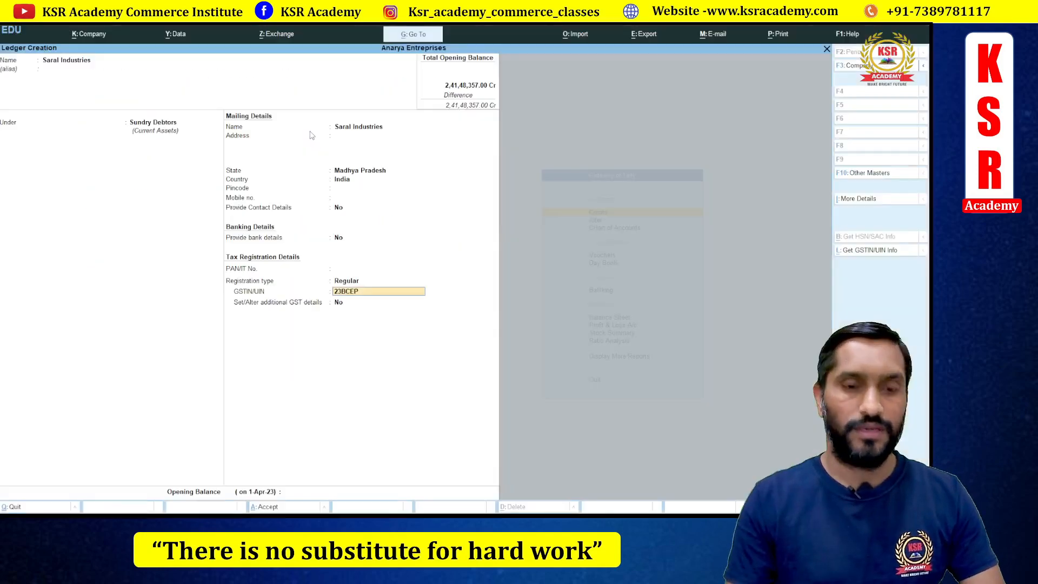
key(alt+Tab)
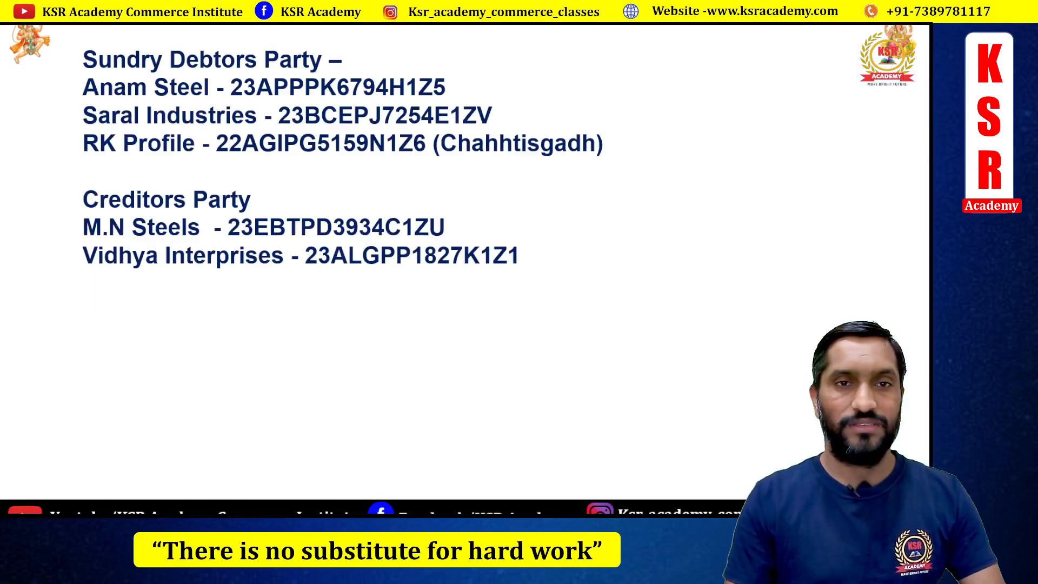
key(alt+Tab)
key(alt+Tab)
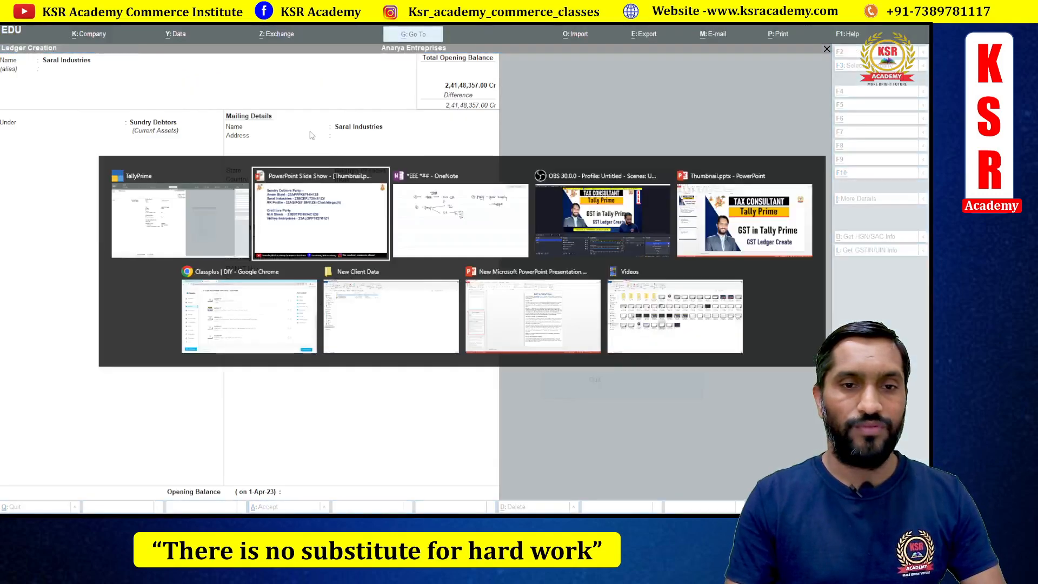
key(alt+Tab)
key(alt+Tab)
key(alt+Tab)
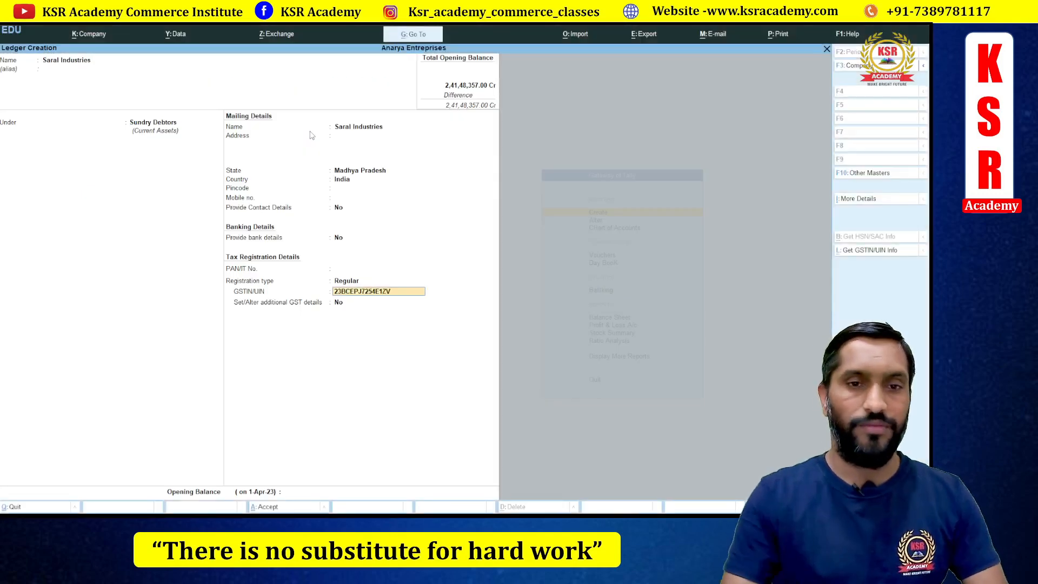
key(Return)
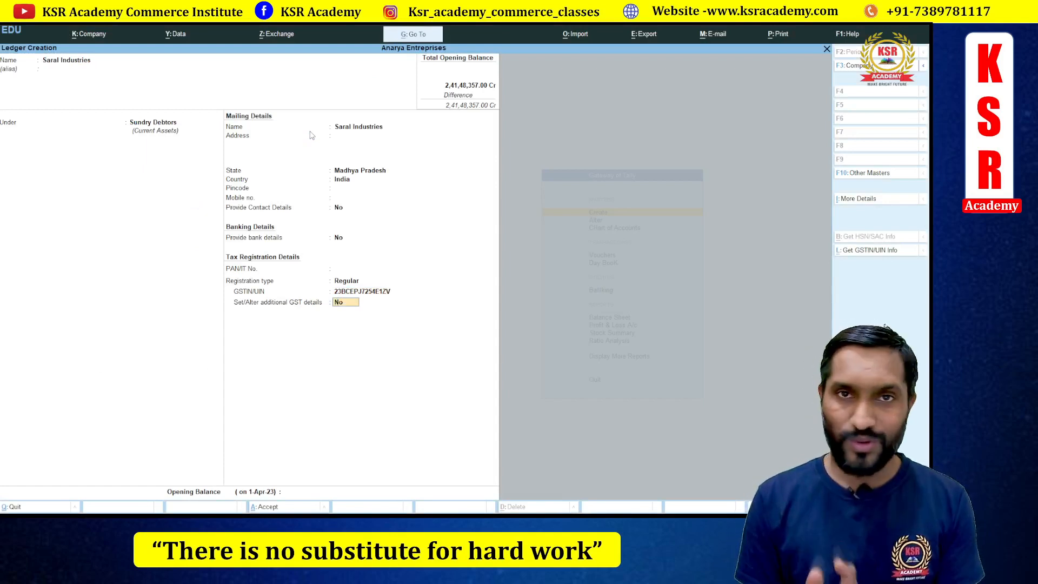
key(Return)
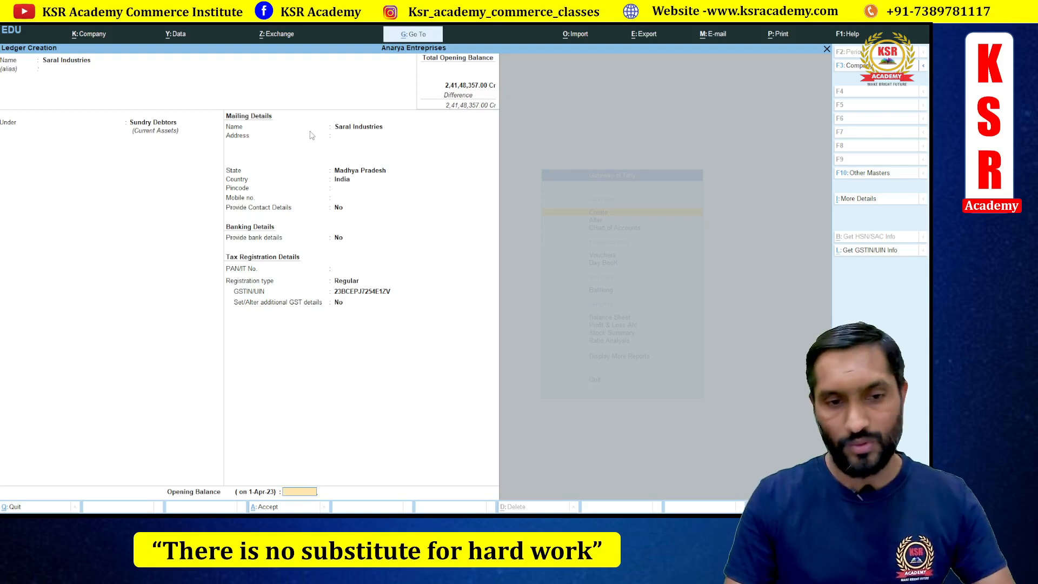
key(Return)
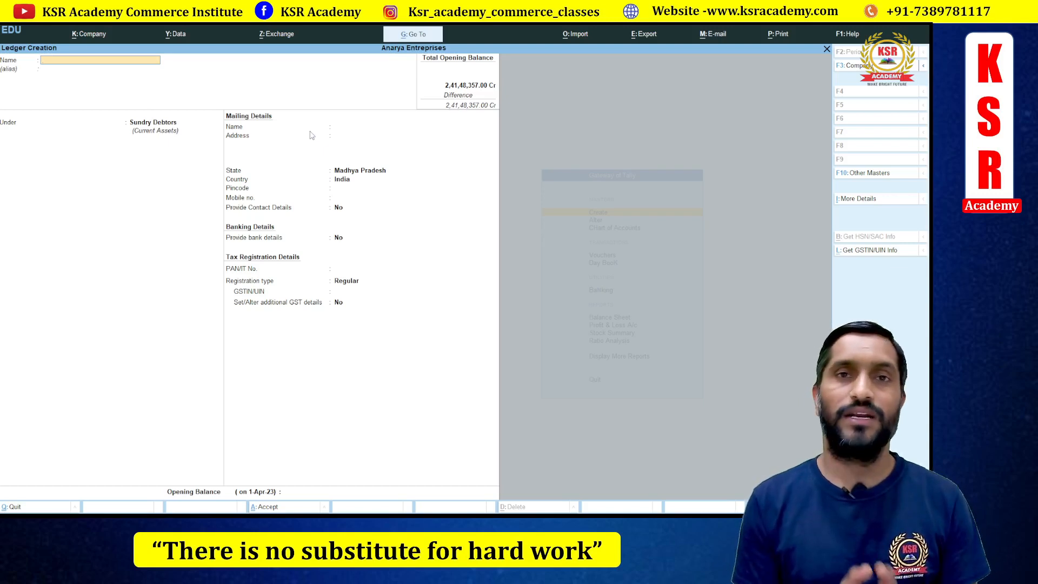
- Name the new debtor ledger with the customer's full name, fixing the duplicate-name error
key(Return)
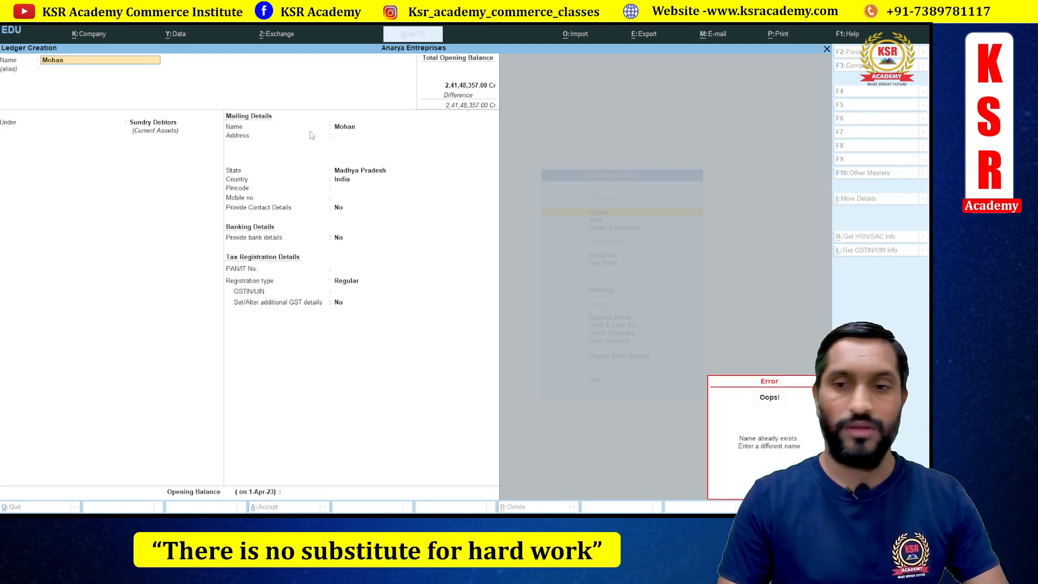
key(Escape)
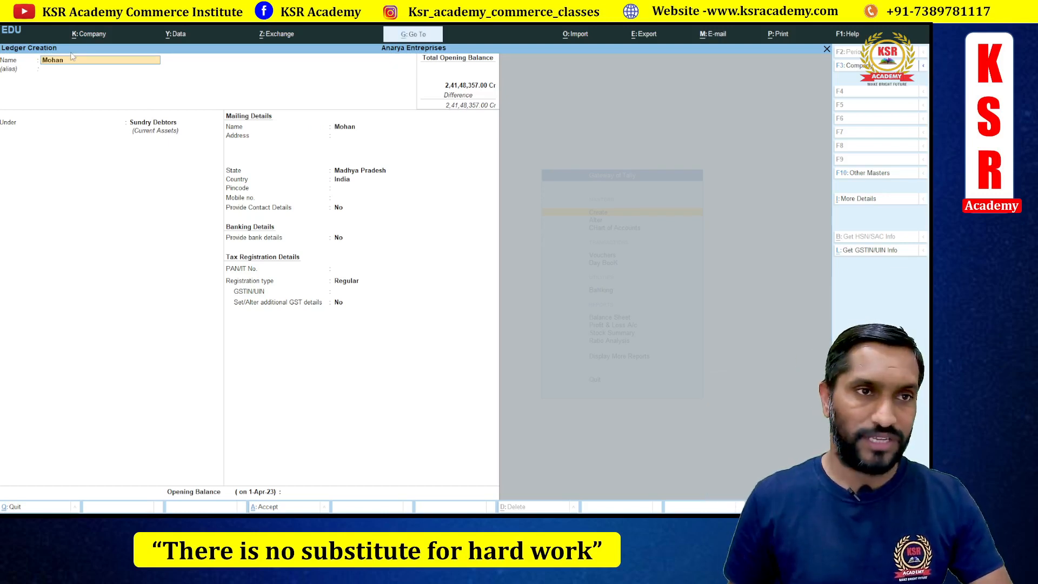
key(BackSpace)
key(BackSpace)
key(BackSpace)
key(BackSpace)
key(Return)
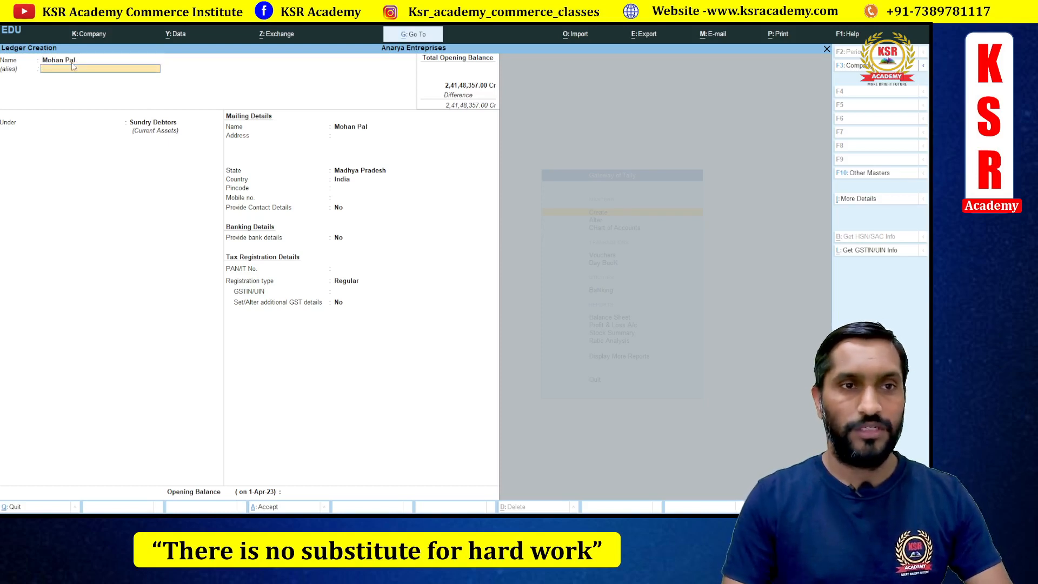
- Set the customer's registration type to Unregistered/Consumer and save the ledger
key(Return)
key(Return)
key(Return)
key(Return)
key(Return)
key(Return)
key(Return)
key(Return)
key(Return)
key(Return)
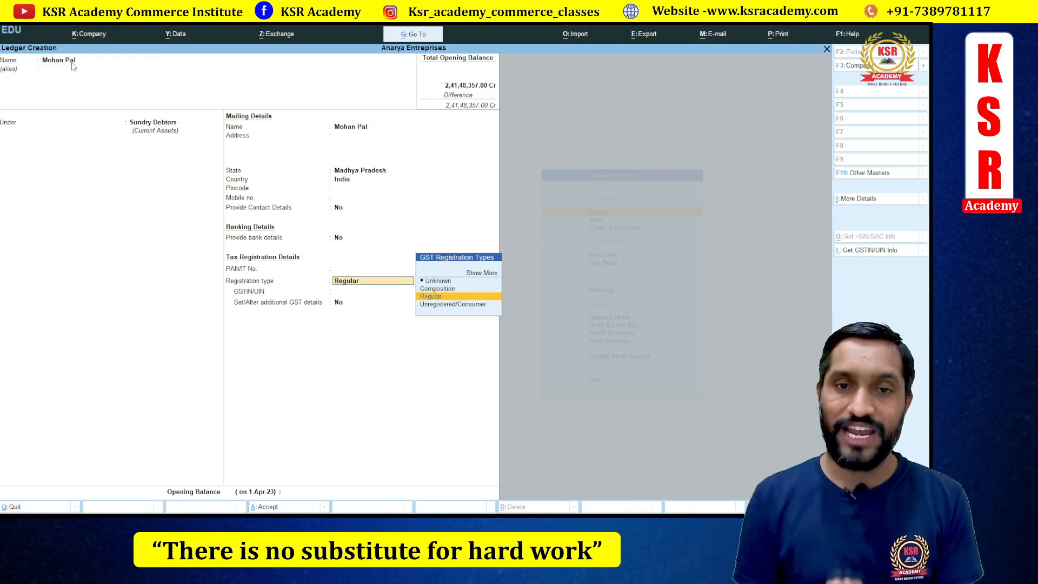
key(Down)
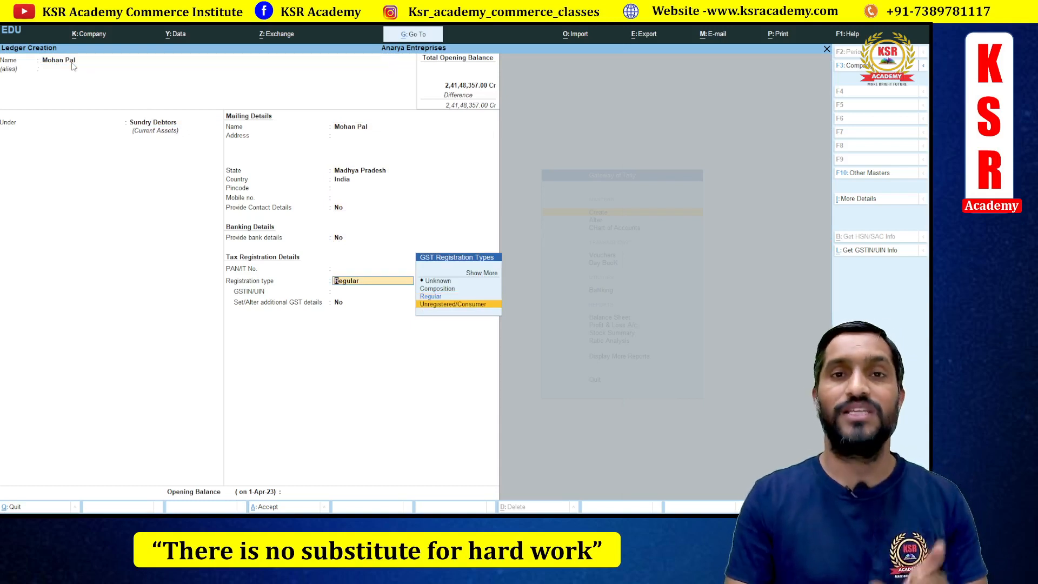
key(Return)
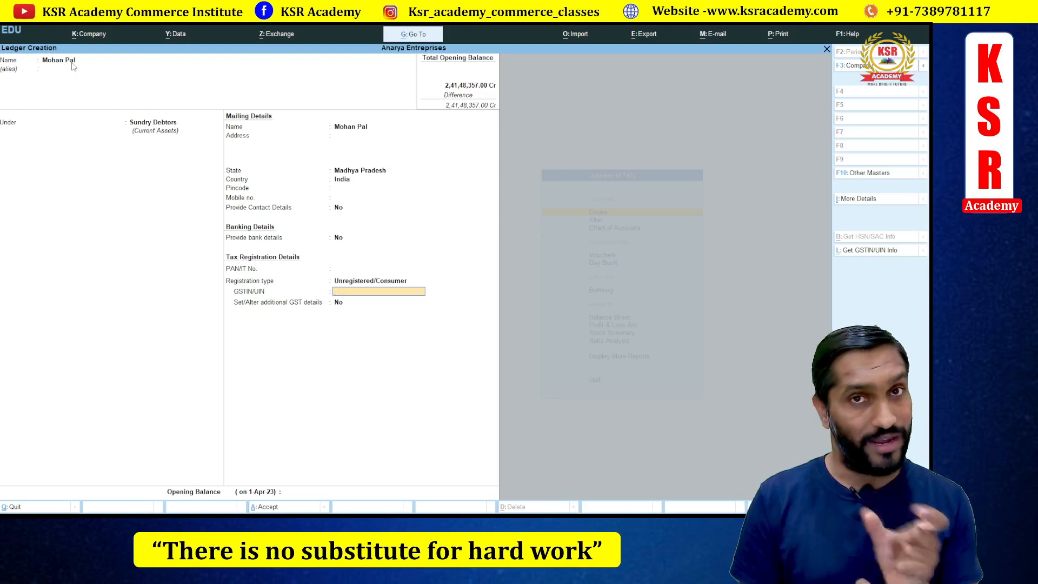
key(Return)
key(Return)
key(Return)
key(Return)
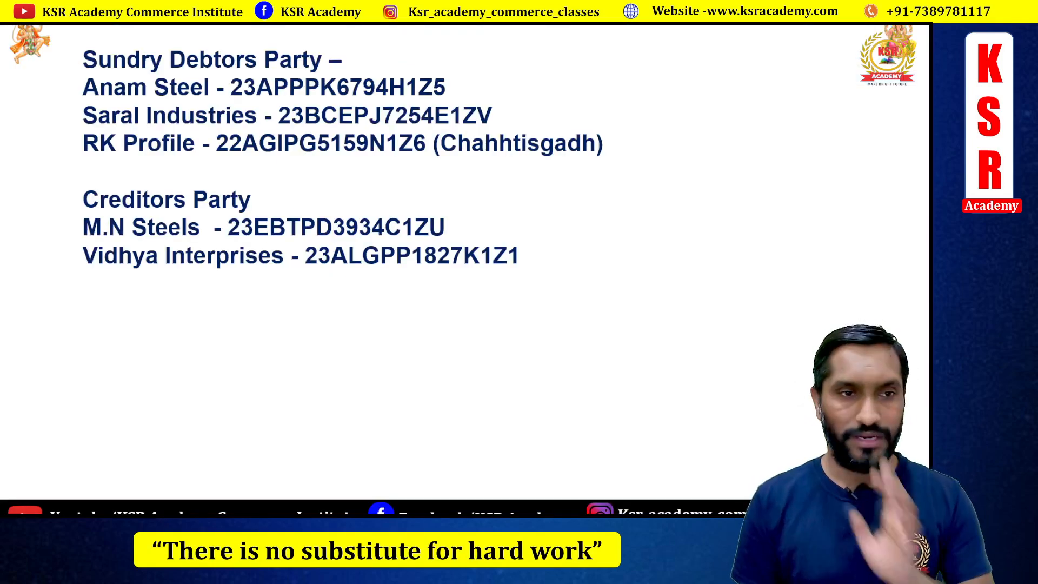
- Name the new ledger M. N Steels and place it under Sundry Creditors
key(alt+Tab)
text(M)
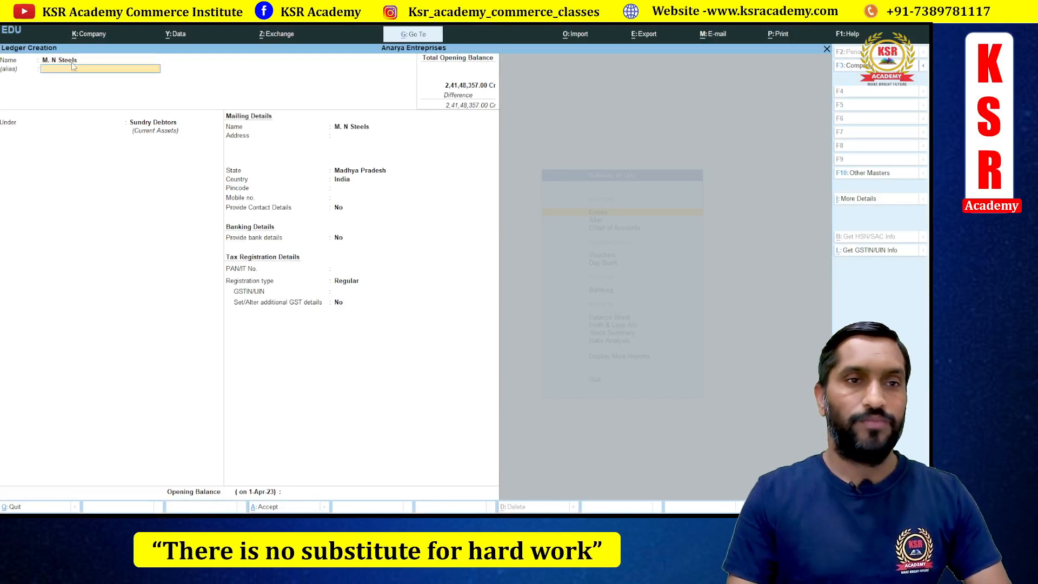
key(Return)
text(Su)
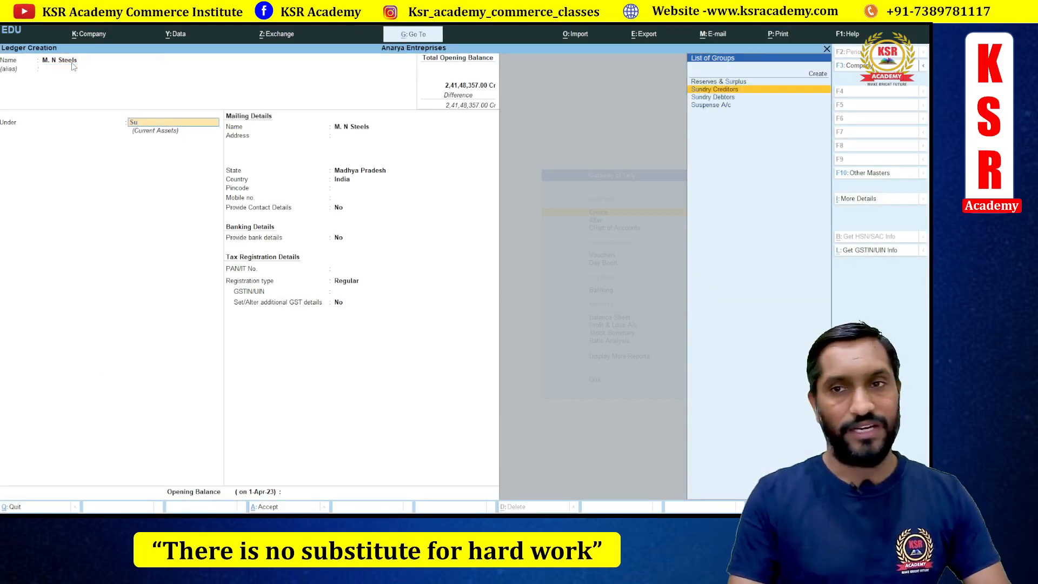
key(Return)
key(Return)
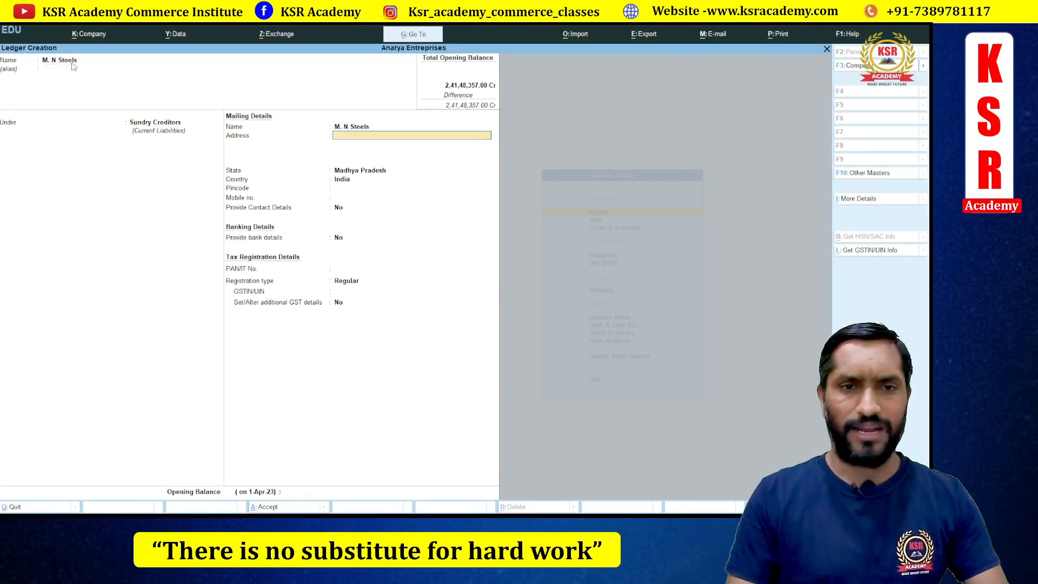
key(Return)
key(Return)
key(Return)
key(Return)
key(Return)
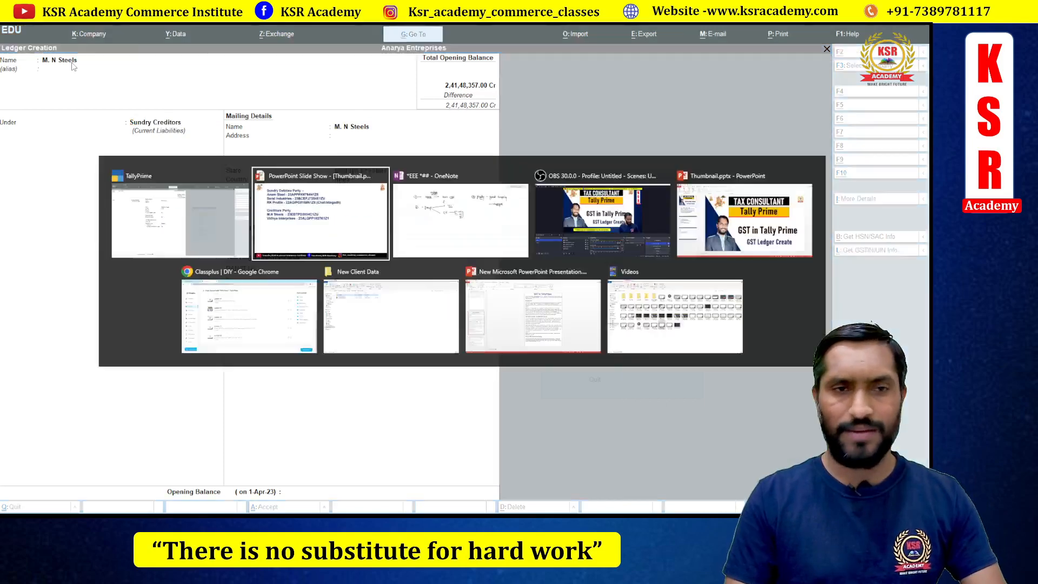
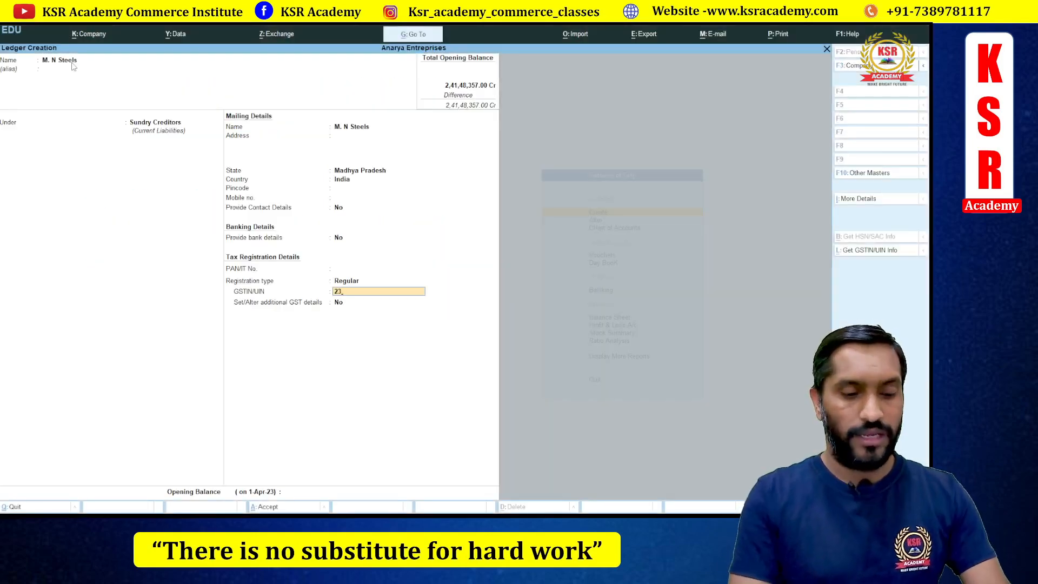
- Type M. N Steels' GSTIN, checking it against the party slide, and save the ledger
key(alt+Tab)
key(alt+Tab)
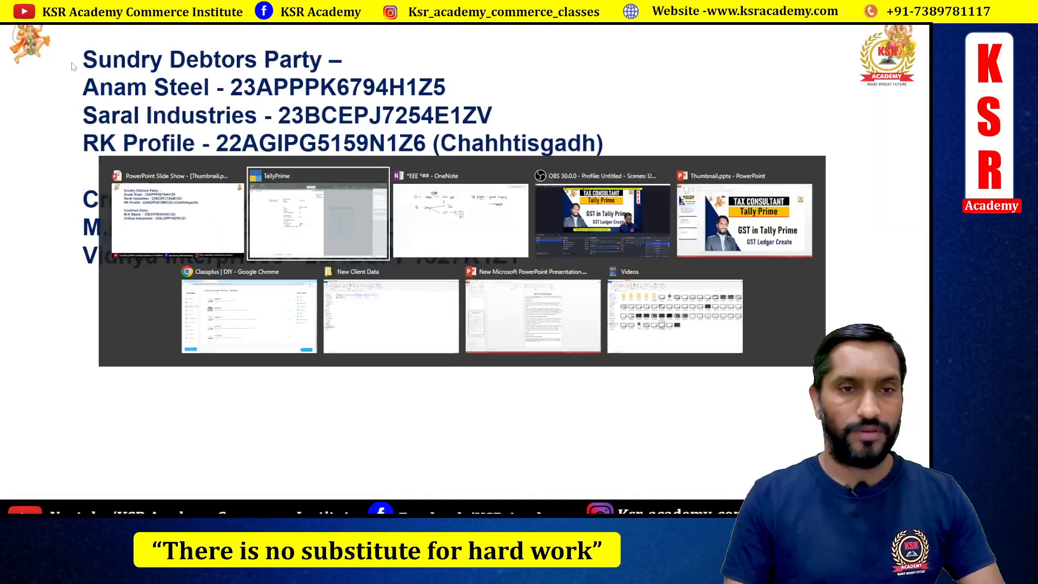
key(alt+Tab)
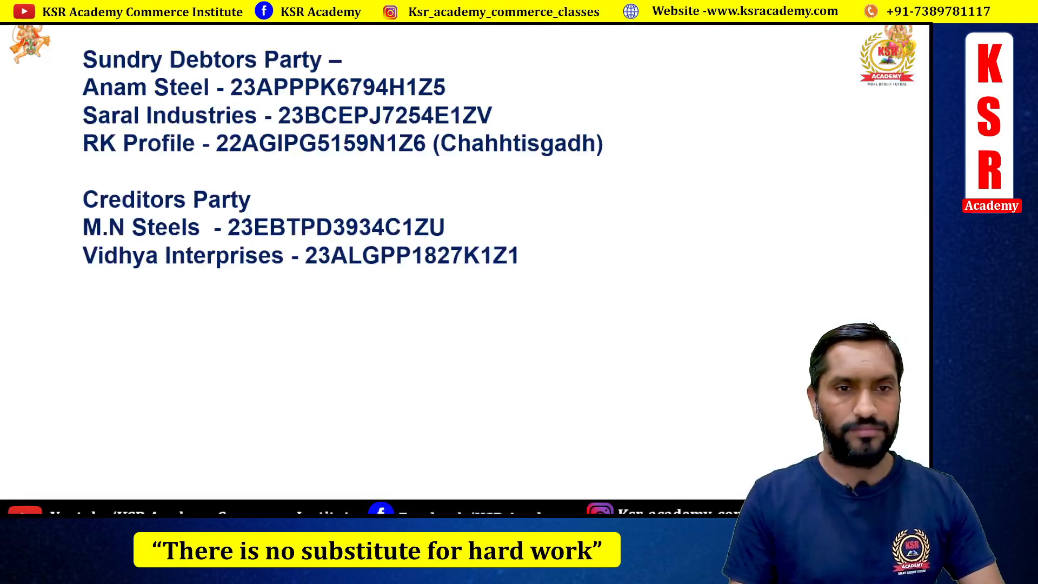
key(alt+Tab)
key(alt+Tab)
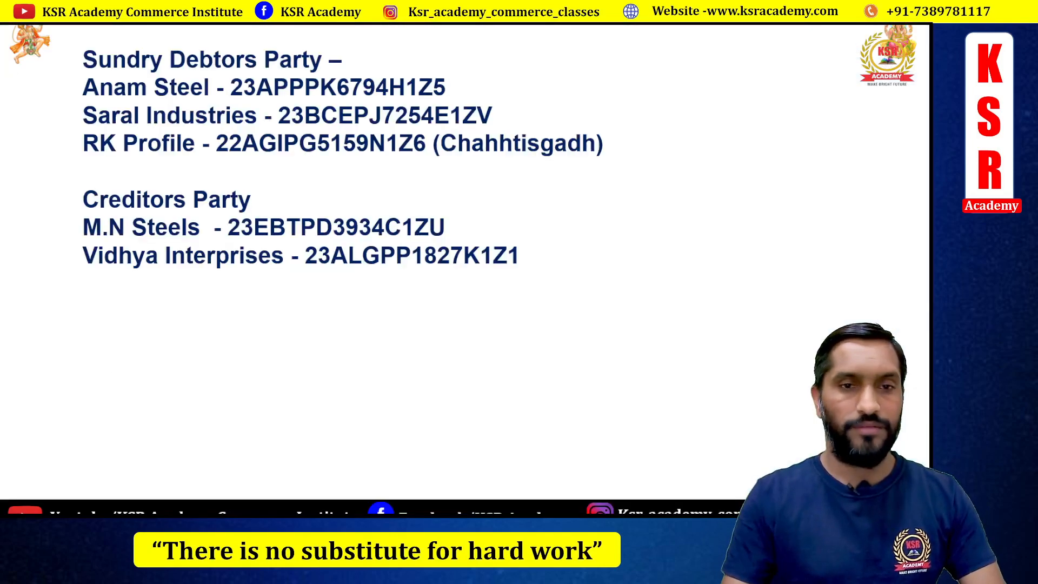
key(alt+Tab)
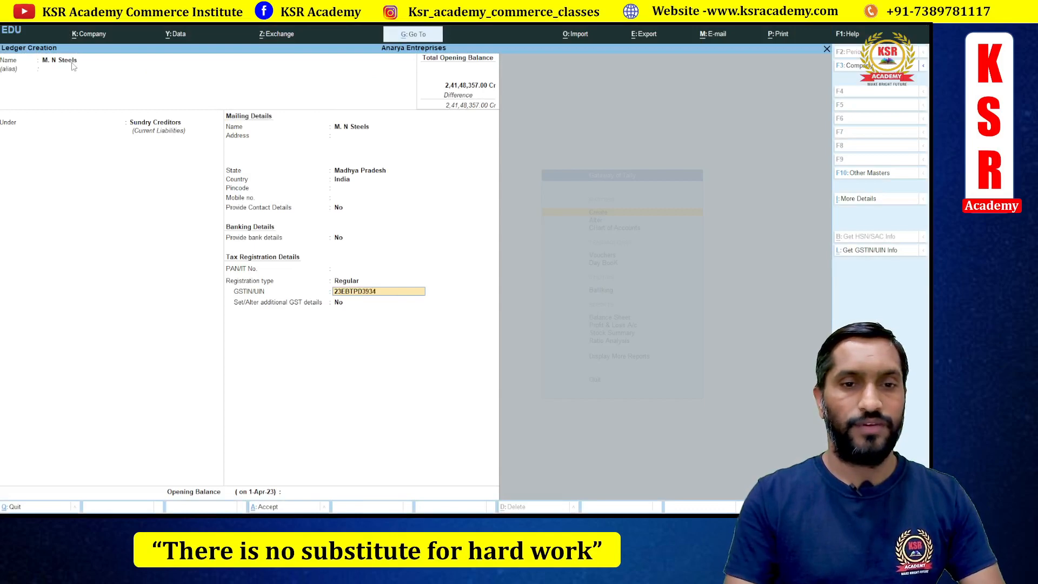
key(alt+Tab)
key(alt+Tab)
key(alt+Tab)
key(alt+Tab)
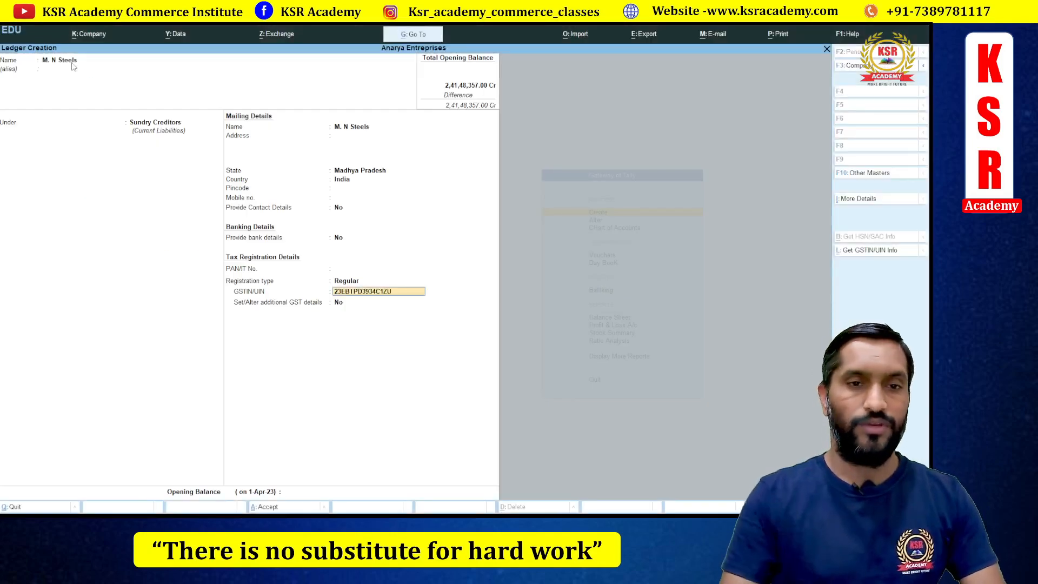
key(Return)
key(Return)
key(Return)
key(Return)
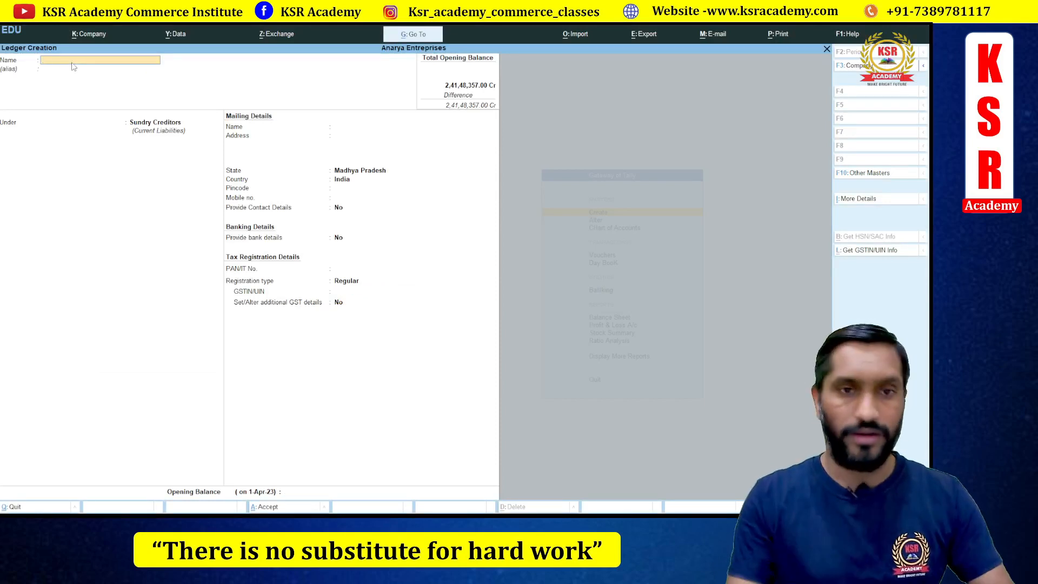
- Name the new ledger Rk Profile and place it under Sundry Debtors
key(alt+Tab)
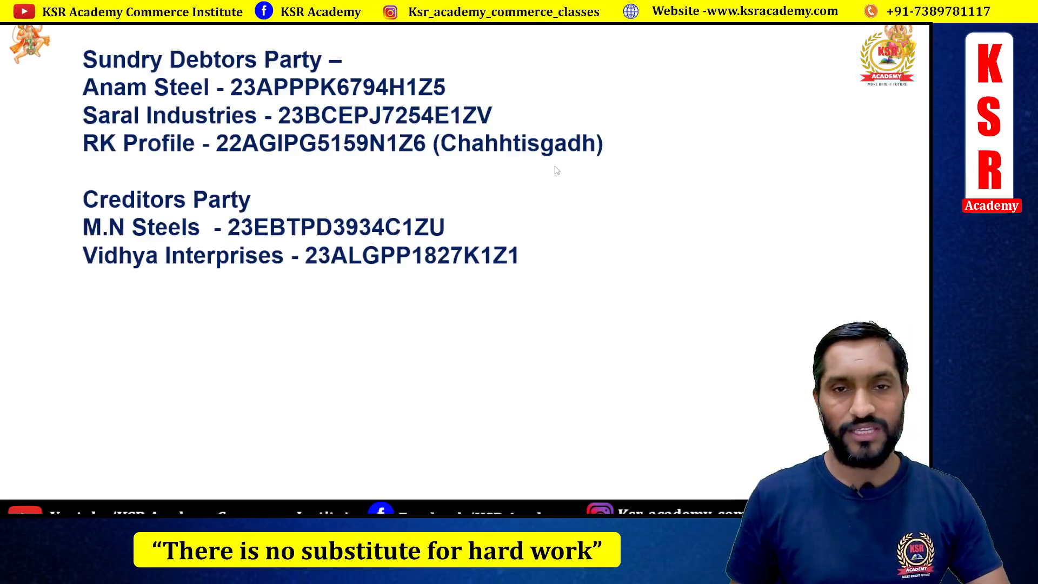
key(alt+Tab)
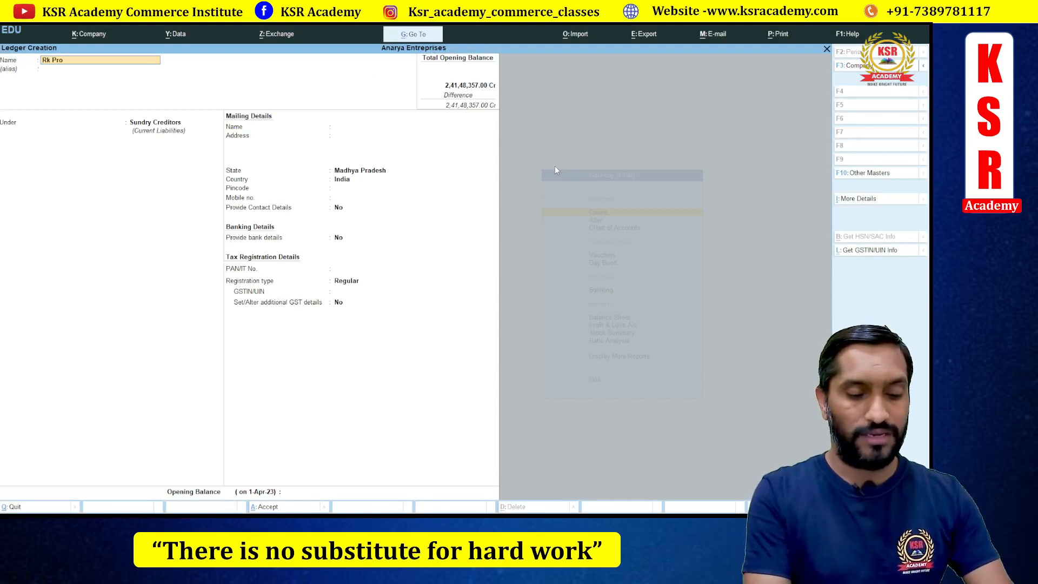
key(Return)
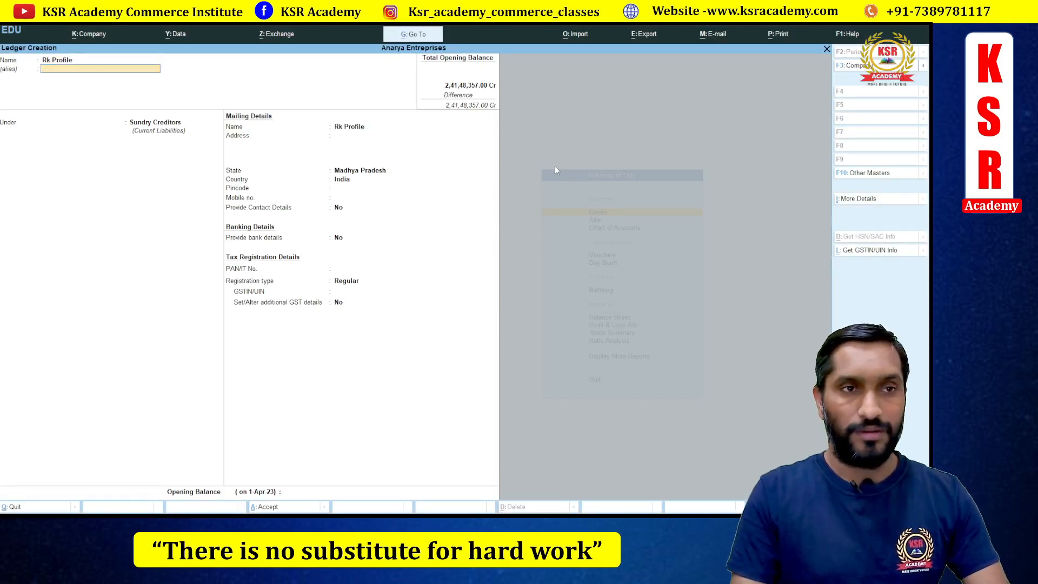
key(Return)
key(Down)
key(Return)
key(Return)
key(Return)
key(Return)
- Change Rk Profile's state to Chhattisgarh
key(BackSpace)
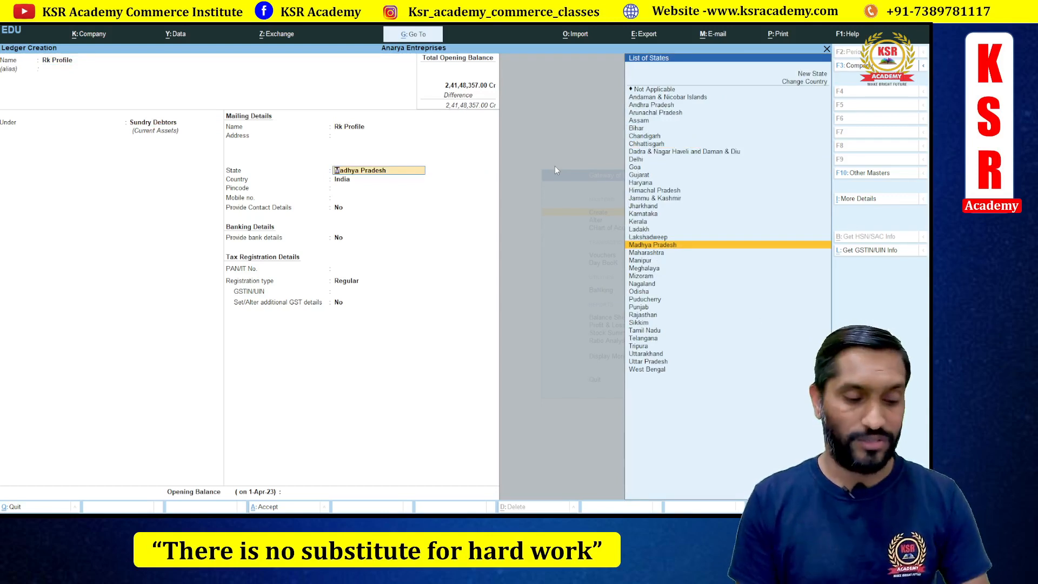
text(C)
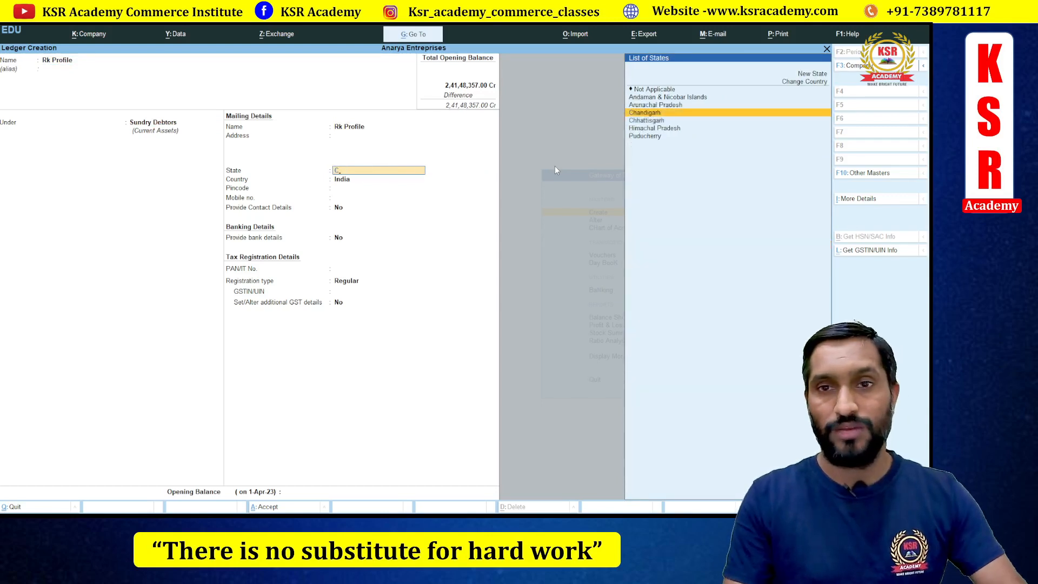
key(Return)
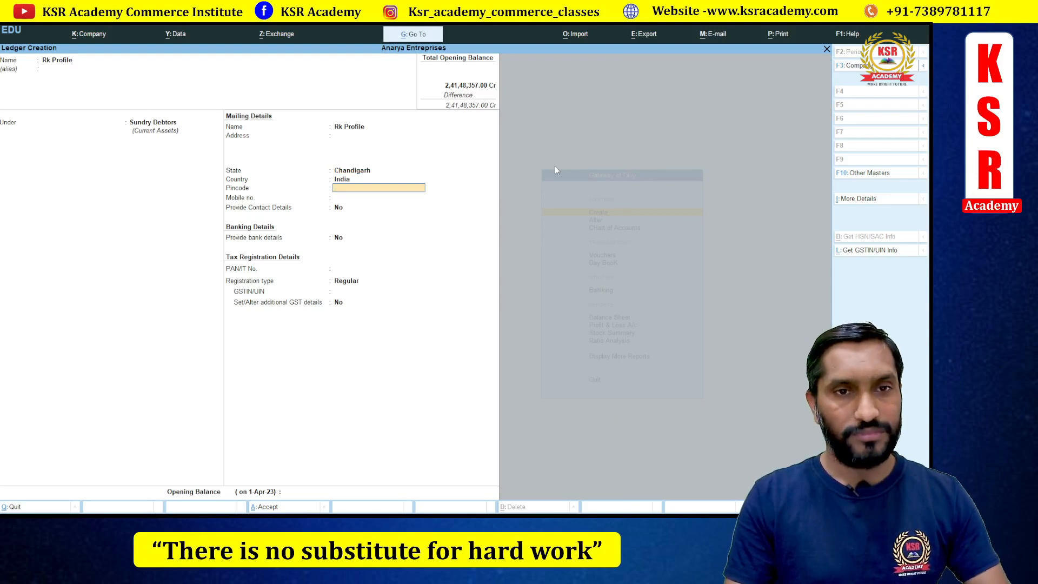
key(BackSpace)
key(Down)
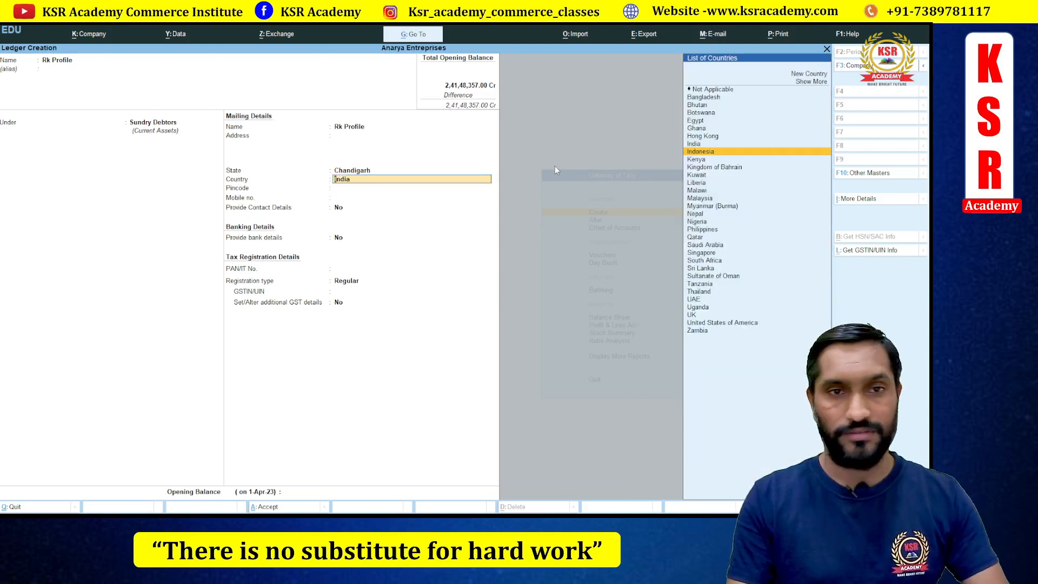
key(BackSpace)
key(Down)
key(Return)
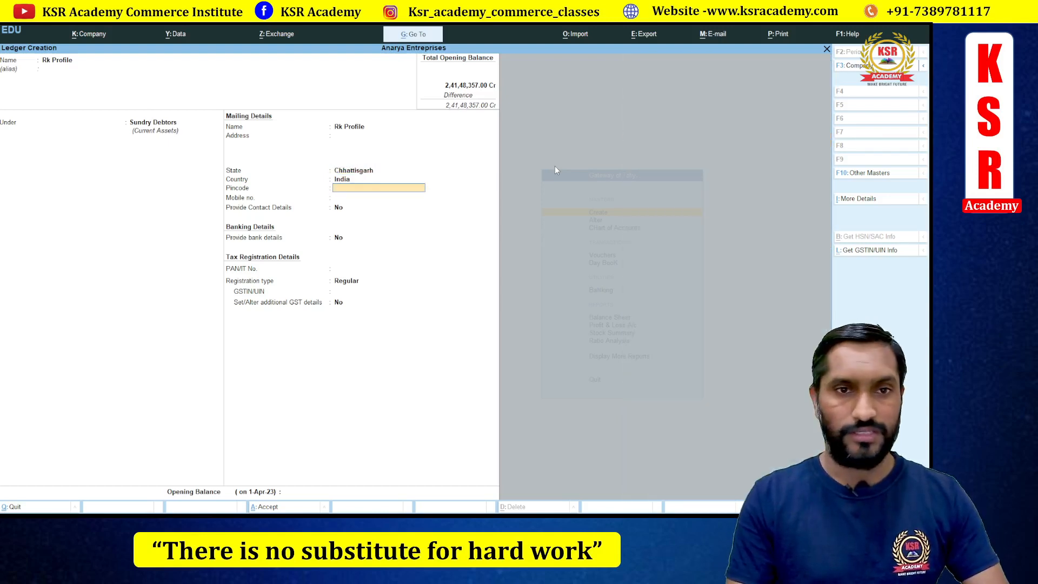
key(Return)
key(Return)
key(Return)
key(Return)
key(Return)
key(Return)
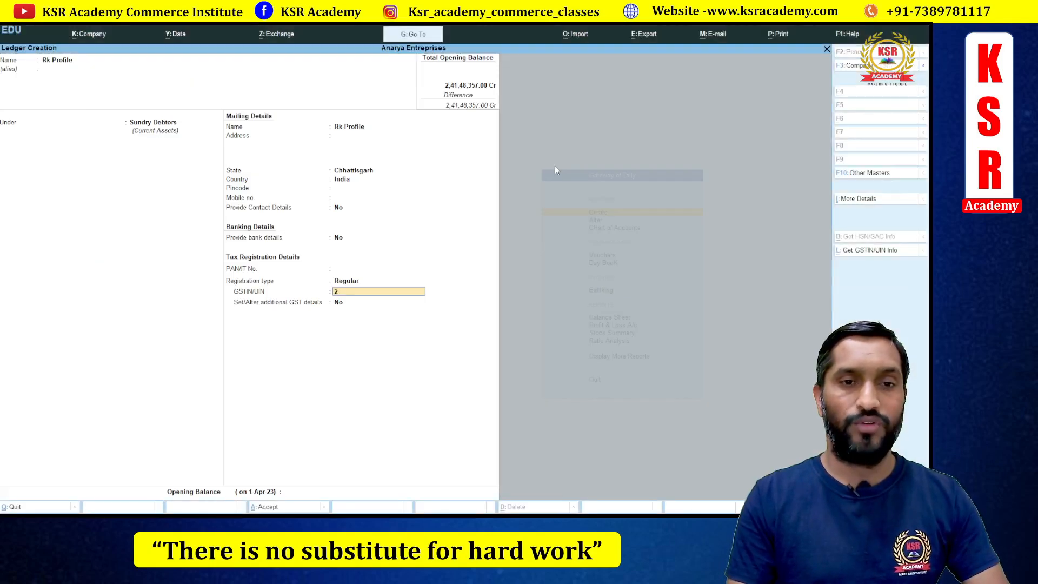
- Enter Rk Profile's GSTIN from the party slide and save the ledger
key(alt+Tab)
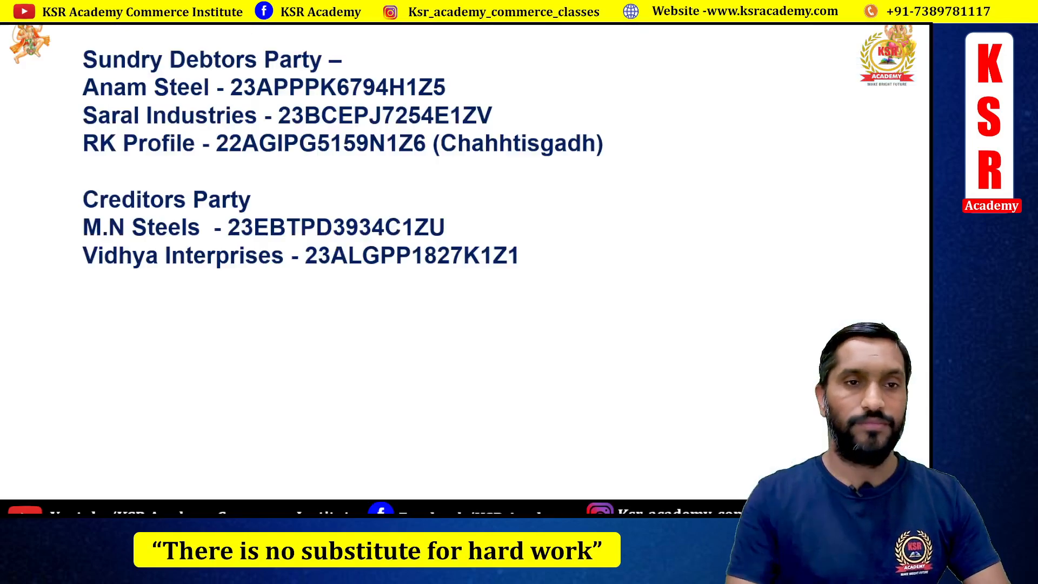
key(alt+Tab)
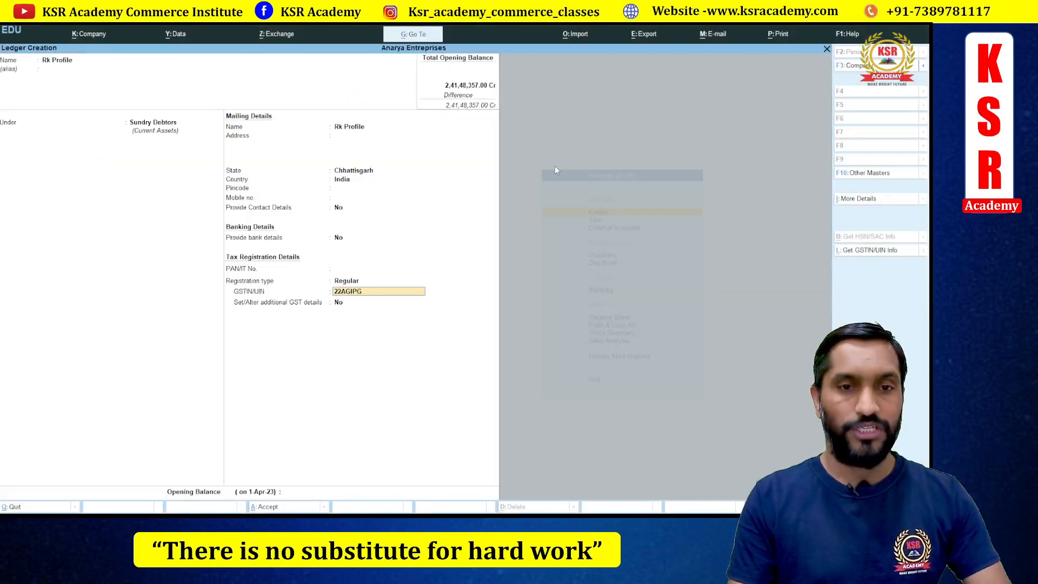
key(alt+Tab)
key(alt+Tab)
text(5159)
key(alt+Tab)
key(alt+Tab)
text(N)
key(alt+Tab)
key(alt+Tab)
text(1)
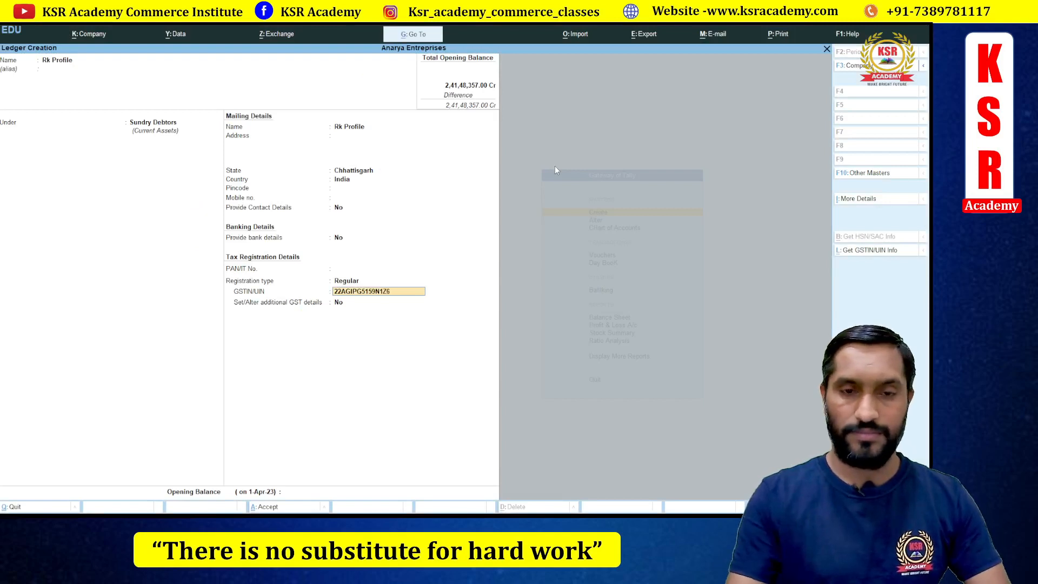
text(Z)
key(Return)
key(Return)
key(Return)
key(Return)
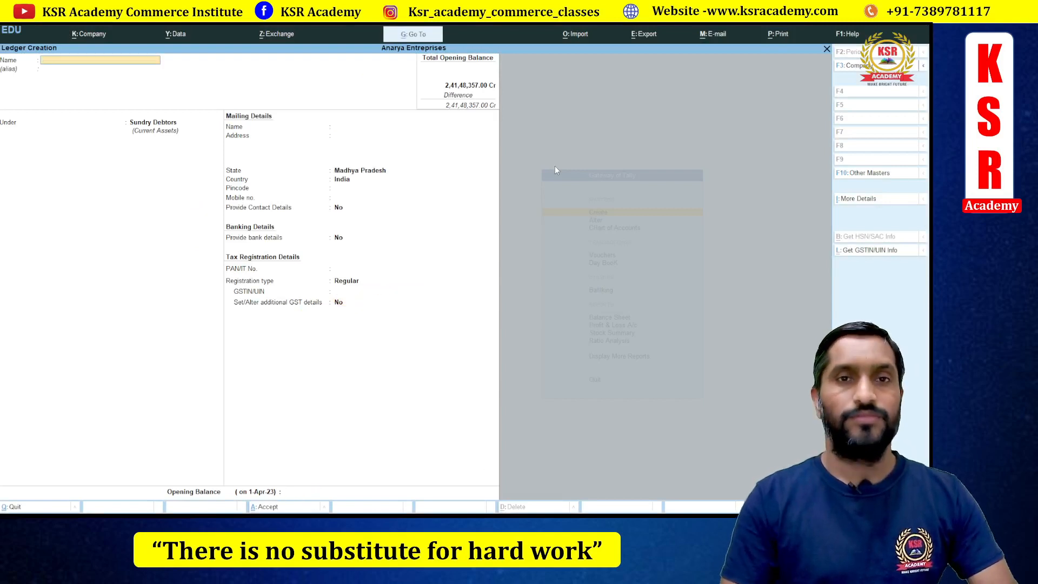
- Quit the empty ledger creation form and go back to the Gateway of Tally
key(Escape)
key(Return)
key(Escape)
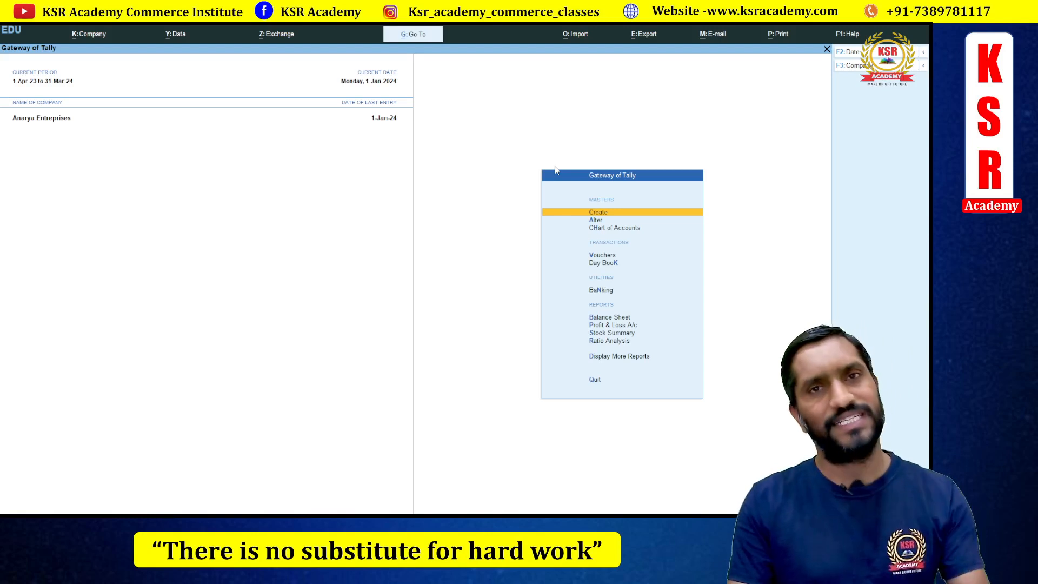
- Open Alter > Ledger, view one existing ledger, and leave it unchanged
key(Down)
key(Return)
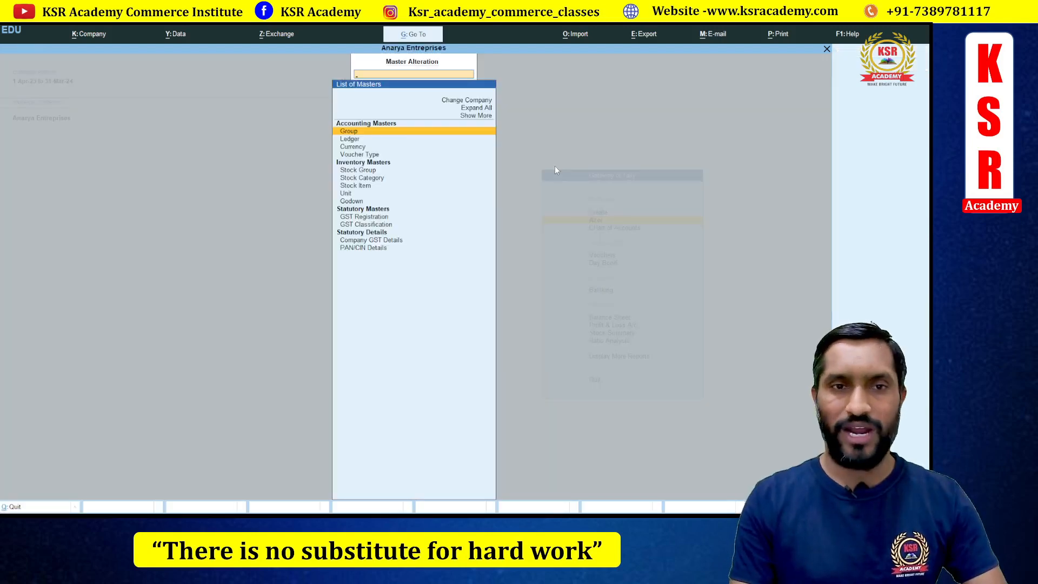
key(Down)
key(Return)
key(Down)
key(Down)
key(Down)
key(Down)
key(Down)
key(Down)
key(Down)
key(Down)
key(Down)
key(Down)
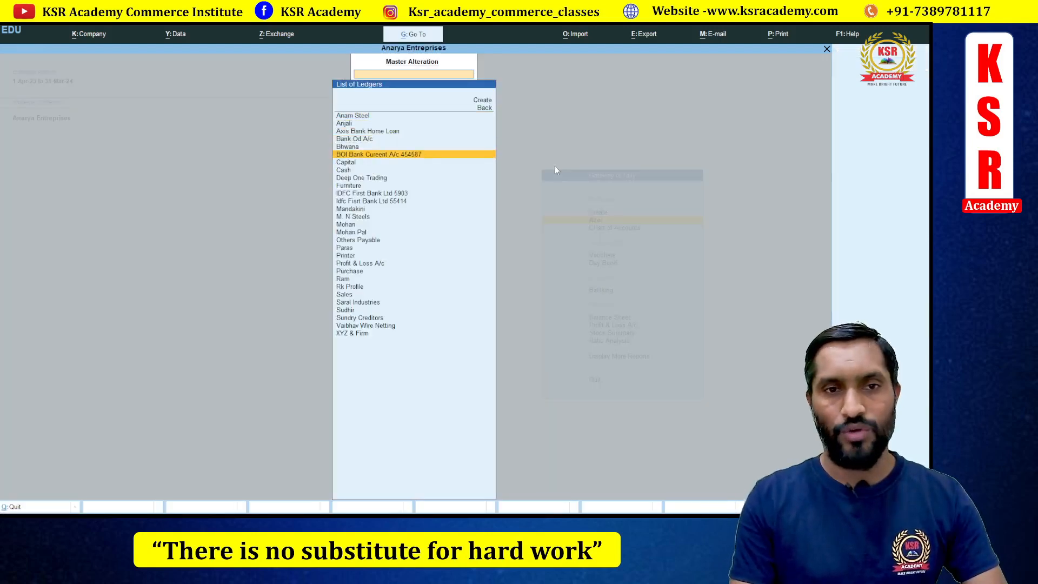
key(Down)
key(Down)
key(Down)
key(Down)
key(Down)
key(Down)
key(Down)
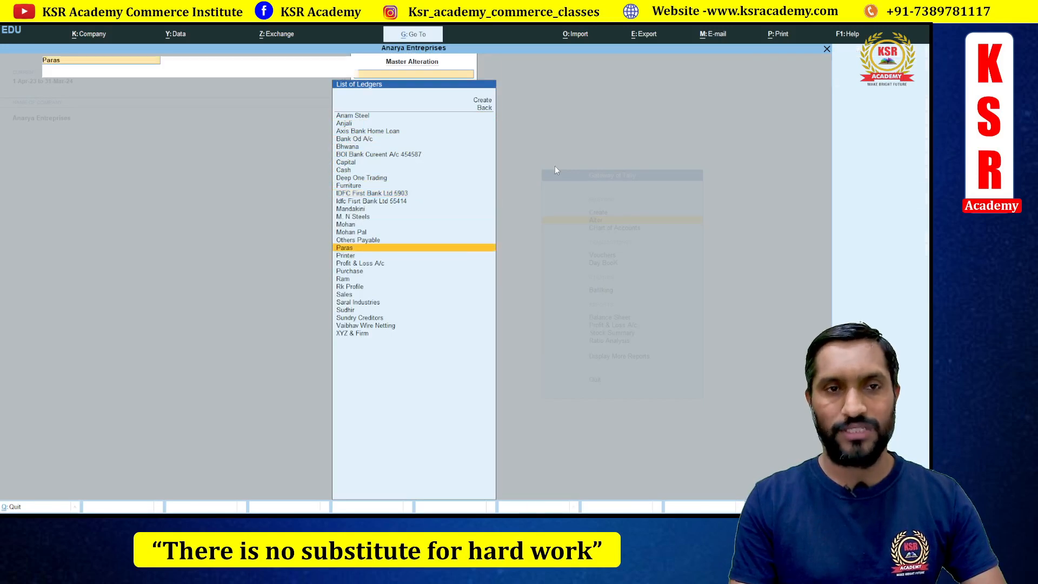
key(Return)
key(Return)
key(Return)
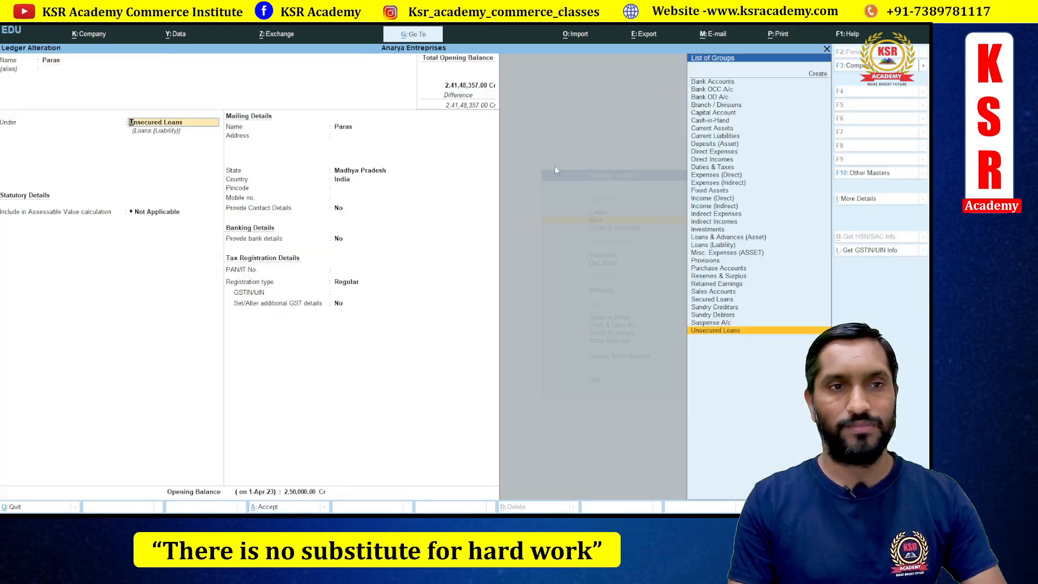
key(Escape)
key(Escape)
key(Return)
key(Down)
key(Down)
key(Down)
key(Down)
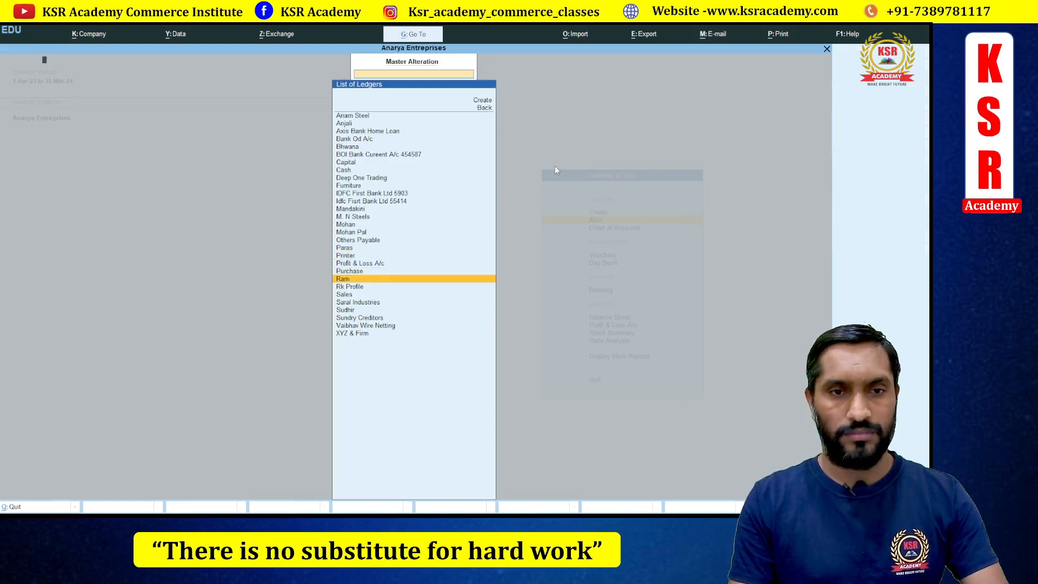
- Set the creditor ledger's registration type to Unregistered/Consumer, save, and return to Gateway
key(Return)
key(Return)
key(Return)
key(Return)
key(Return)
key(Return)
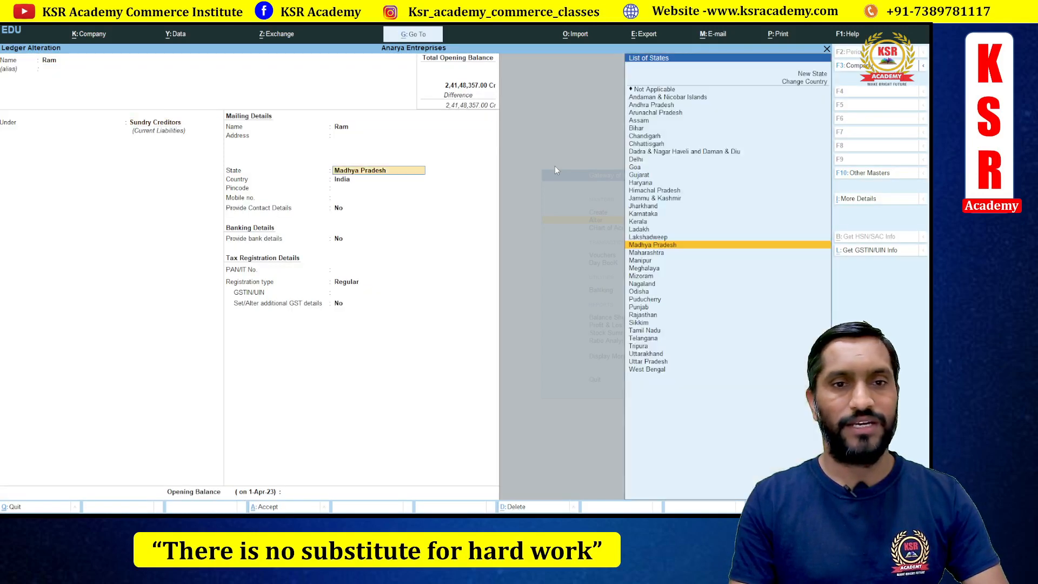
key(Return)
key(Return)
key(Return)
key(Return)
key(Return)
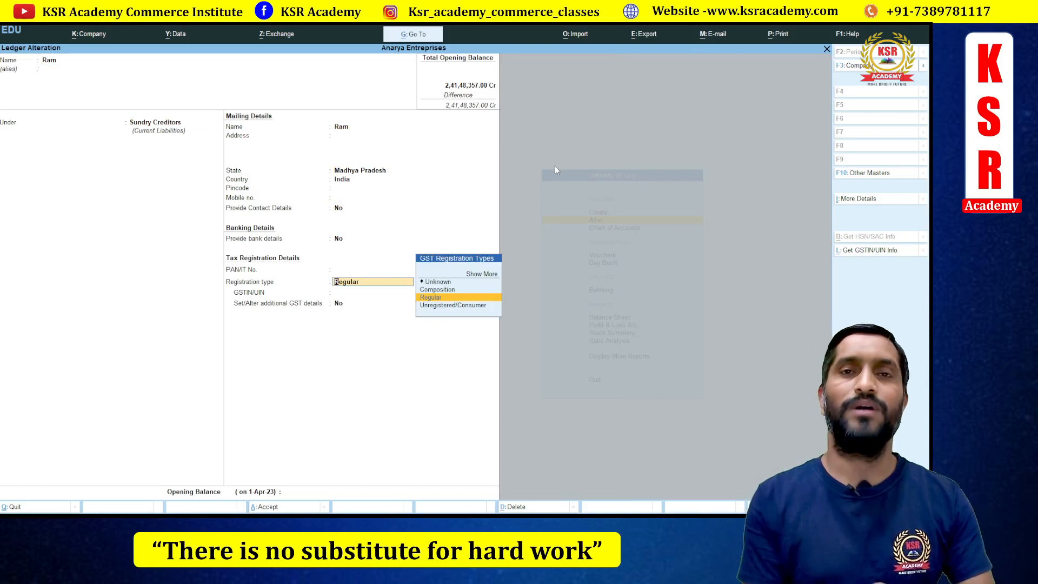
key(Down)
key(Return)
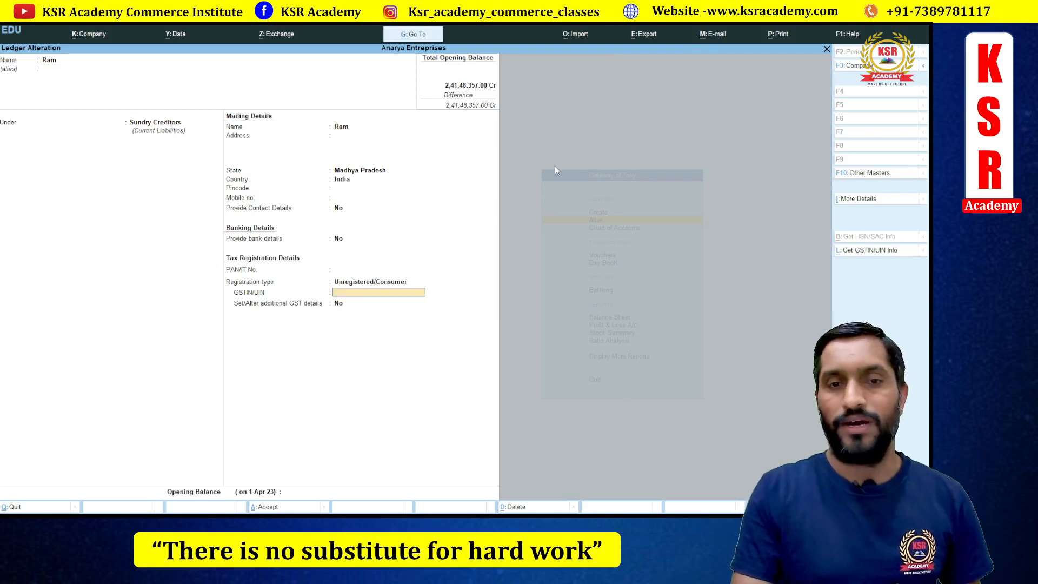
key(BackSpace)
key(Up)
key(Return)
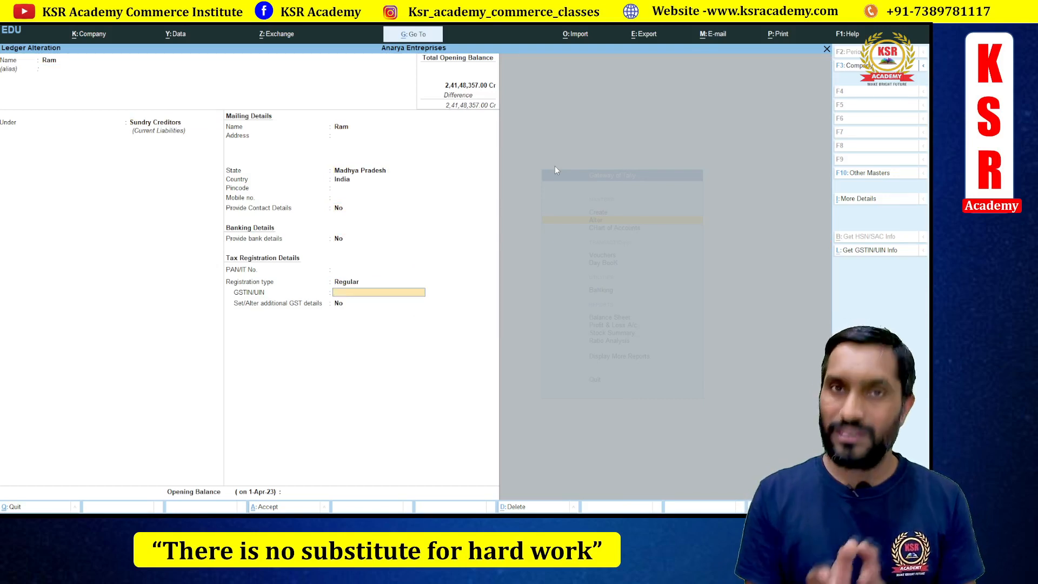
key(BackSpace)
key(Down)
key(Return)
key(ctrl+a)
key(Escape)
key(Escape)
key(Escape)
key(Escape)
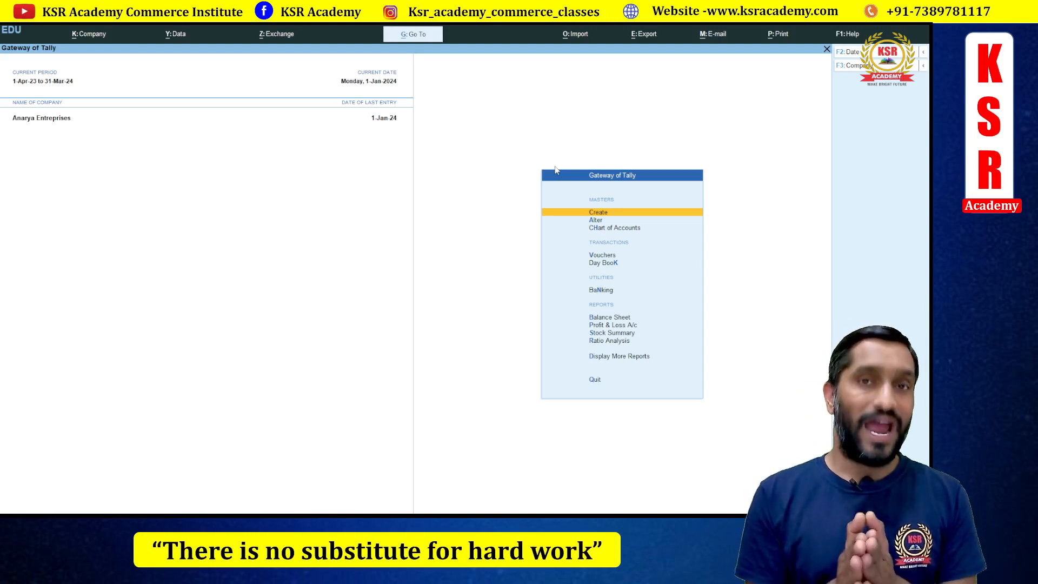
- Open Create > Stock Item and type the item name, which reads 'Agri Prodc' so far
key(Down)
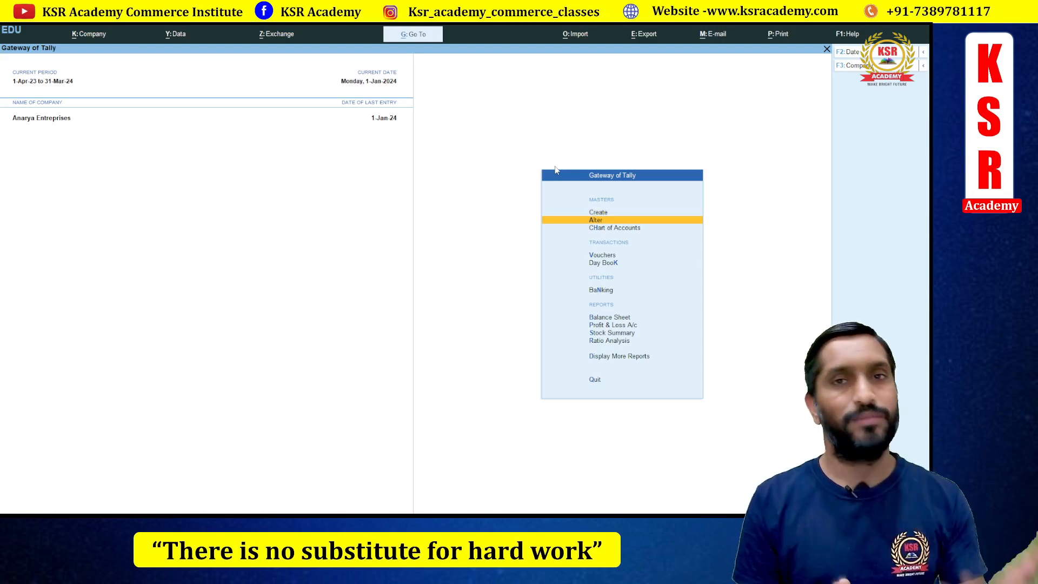
key(Up)
key(Return)
key(Down)
key(Down)
key(Down)
key(Down)
key(Down)
key(Down)
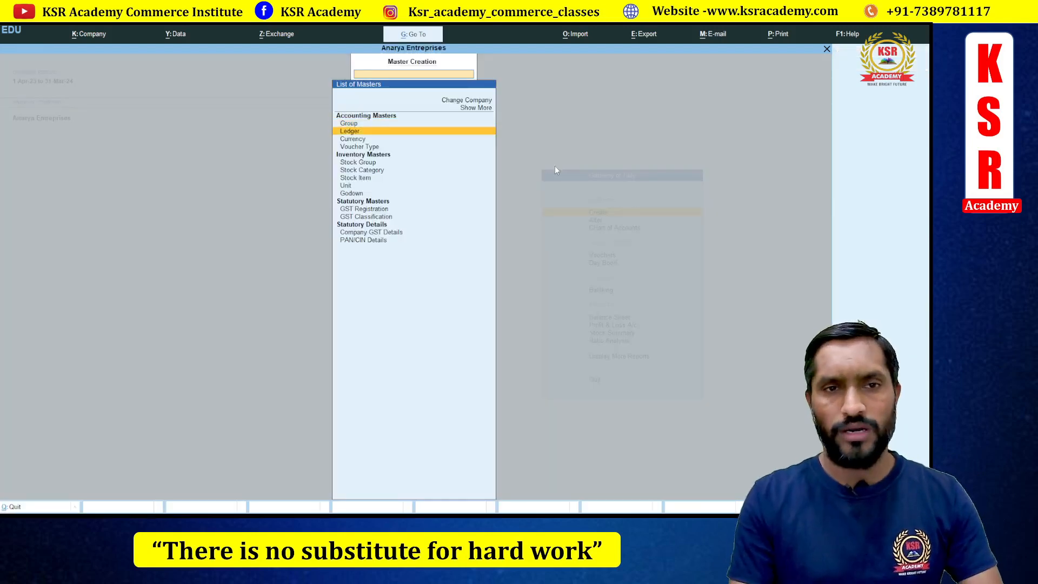
key(Return)
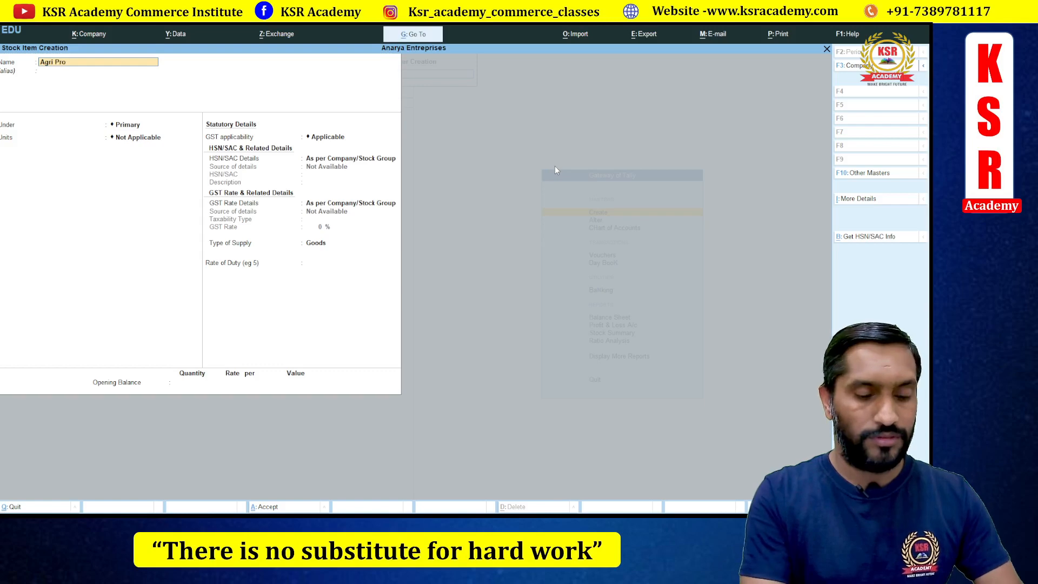
key(BackSpace)
key(BackSpace)
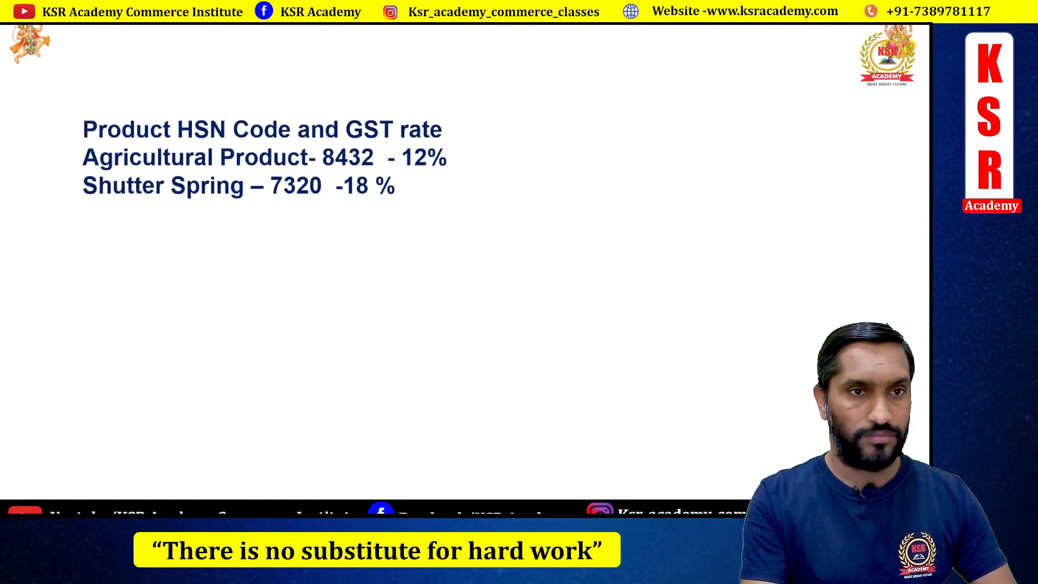
key(alt+Tab)
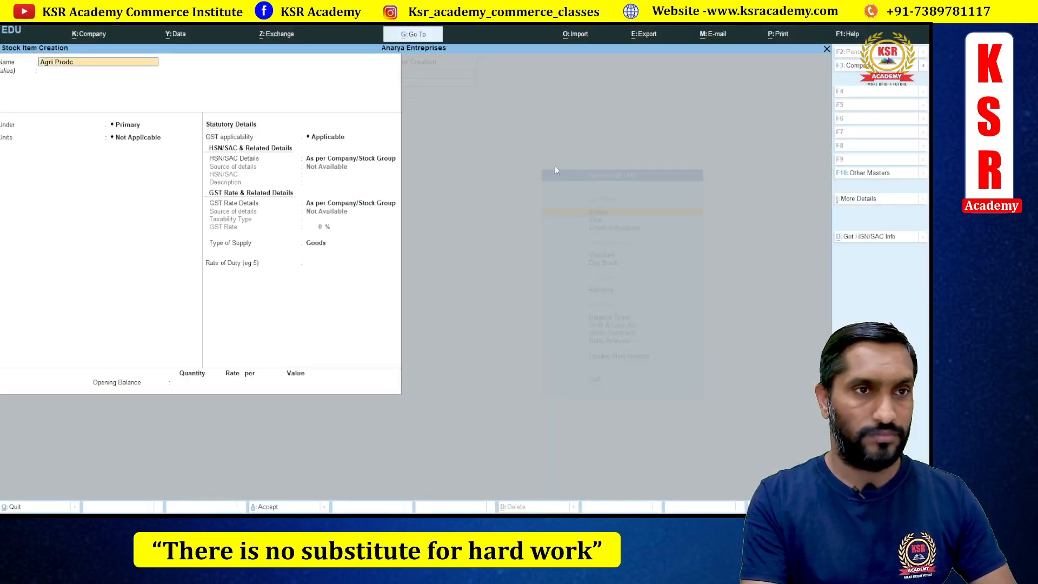
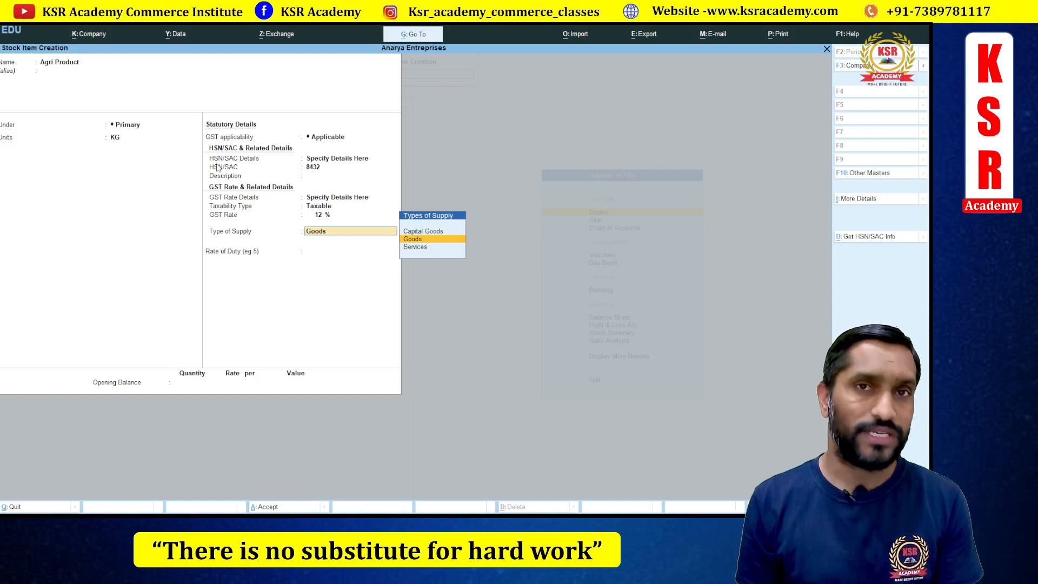
- Accept Goods as supply type, leave rate of duty blank, and save the Agri Product stock item
key(Return)
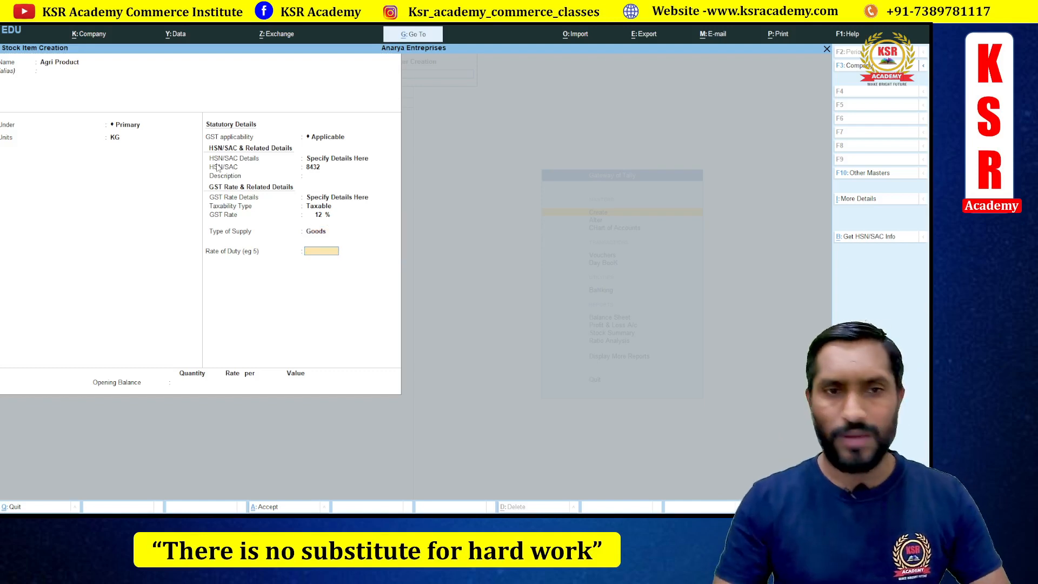
key(Return)
key(Return)
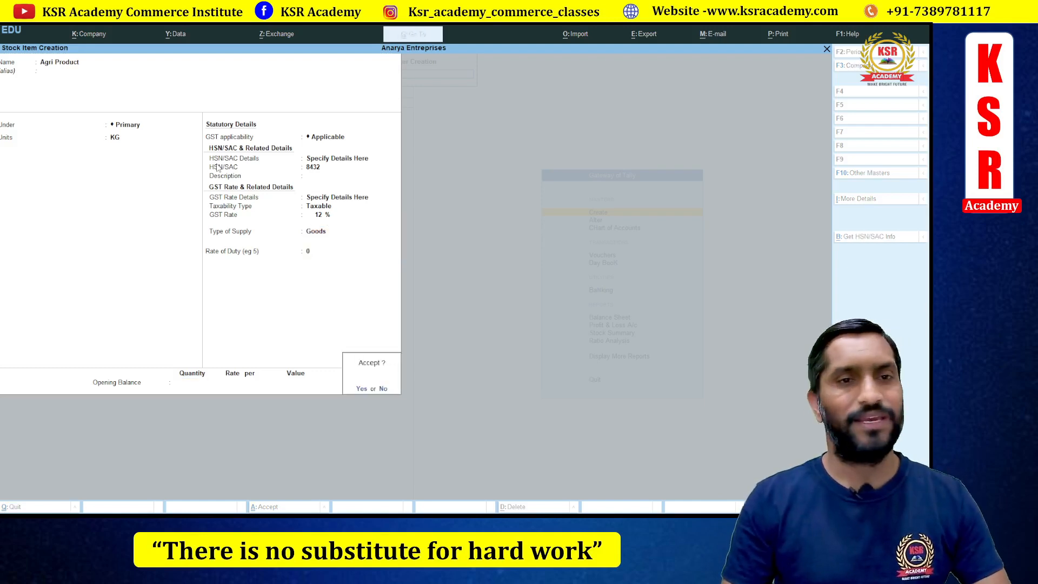
key(Return)
key(Escape)
key(Return)
key(Up)
key(Up)
key(Return)
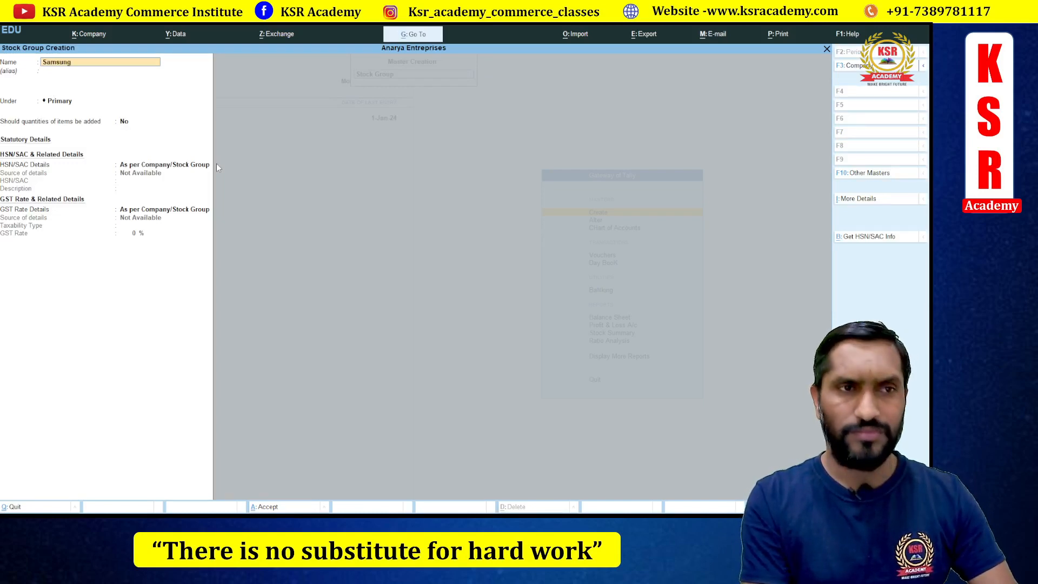
- Name the stock group Samsung, place it under Samsung Mobile, and allow quantities to be added
key(Return)
key(Return)
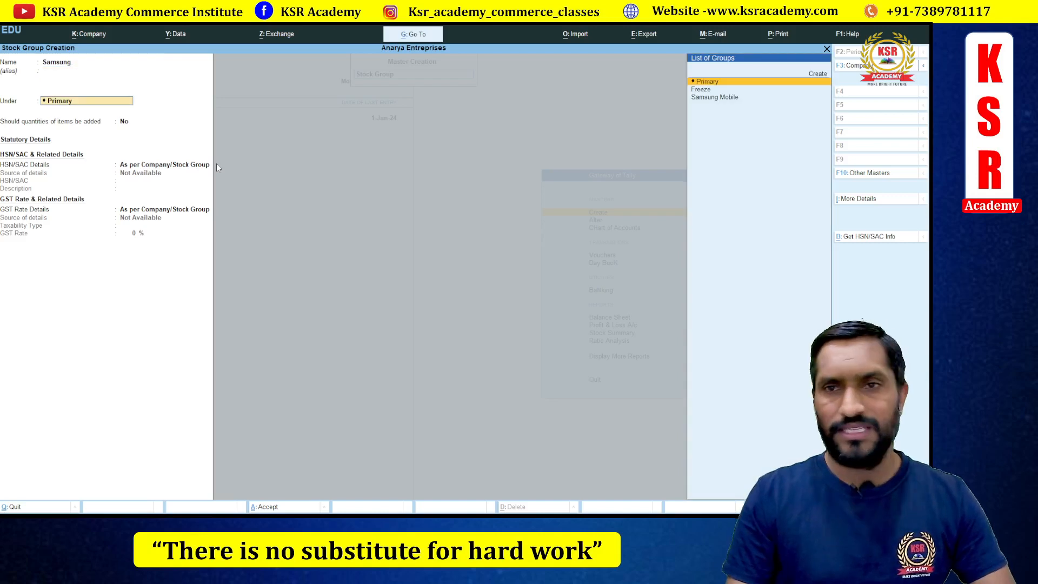
key(Down)
key(Down)
key(Return)
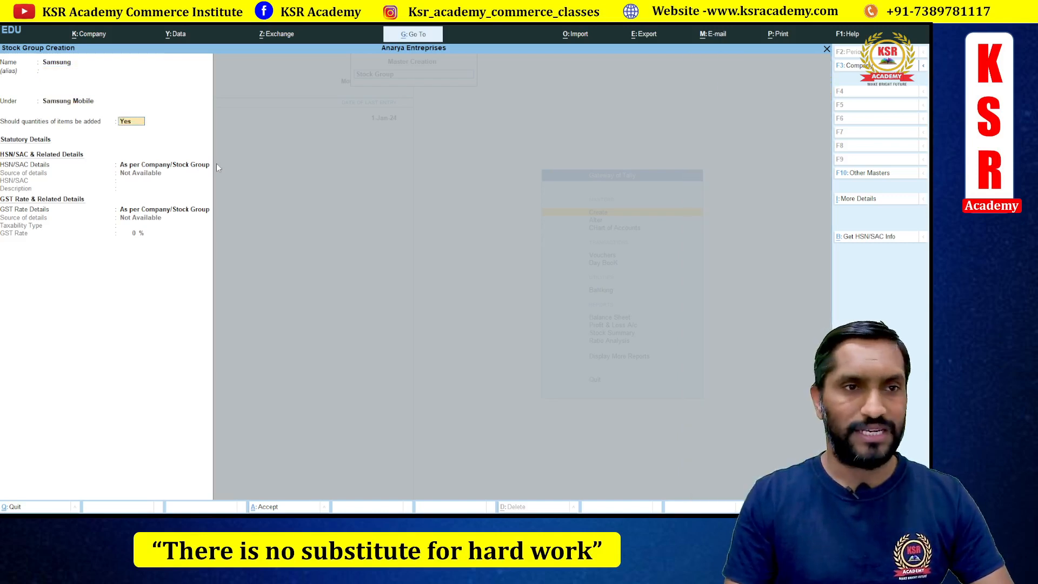
key(Return)
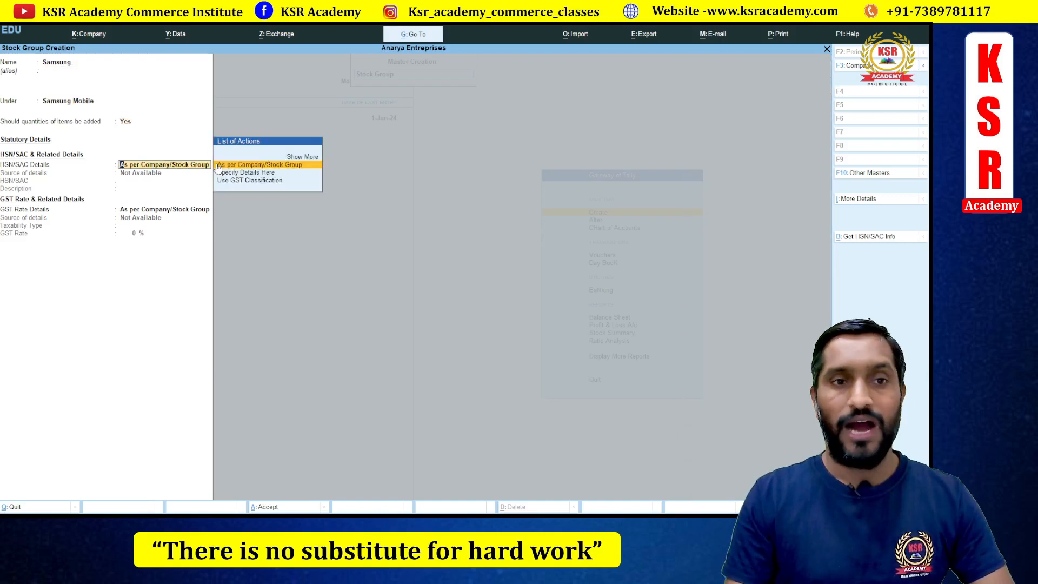
- Specify HSN 8432 on the group and set GST rate details to be specified here
key(Down)
key(Return)
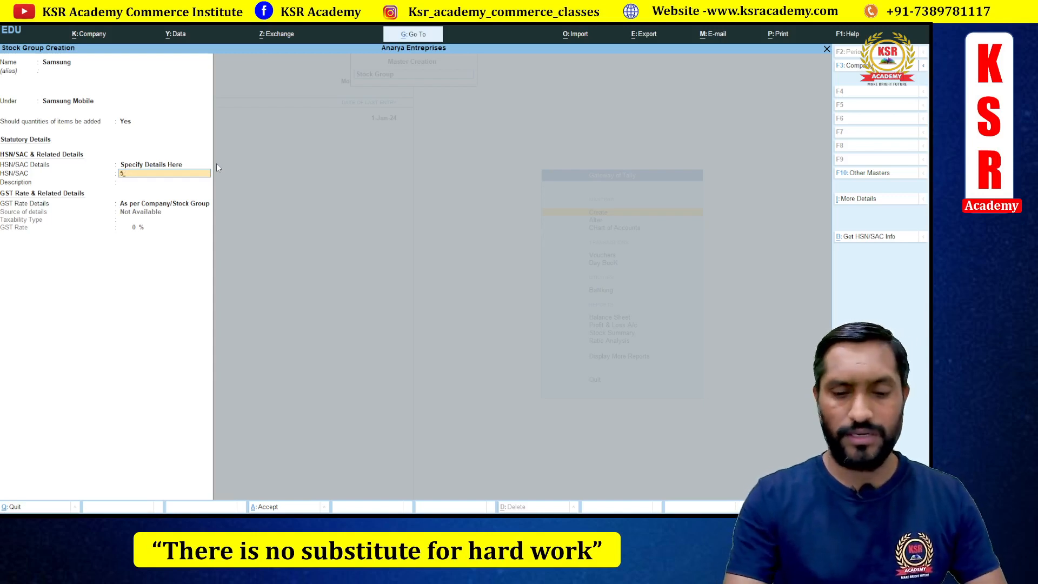
key(BackSpace)
text(8432)
key(Return)
key(Return)
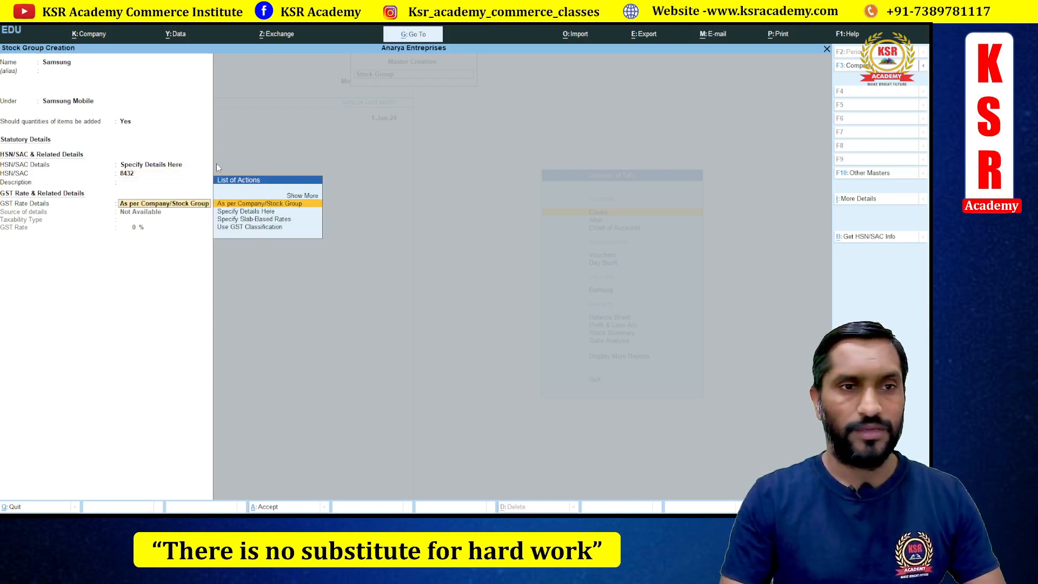
key(Down)
key(Return)
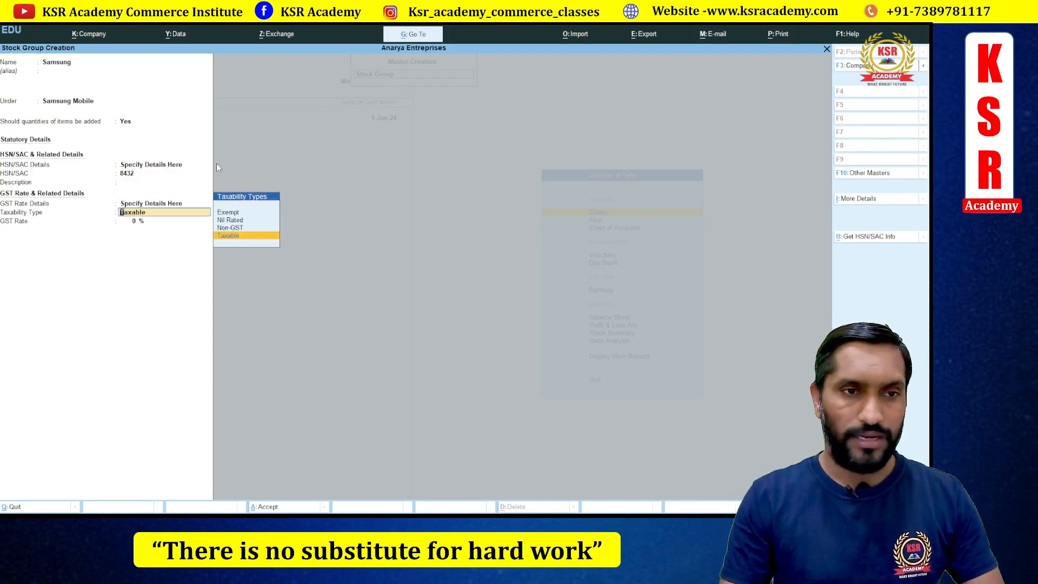
key(Return)
key(Return)
key(Return)
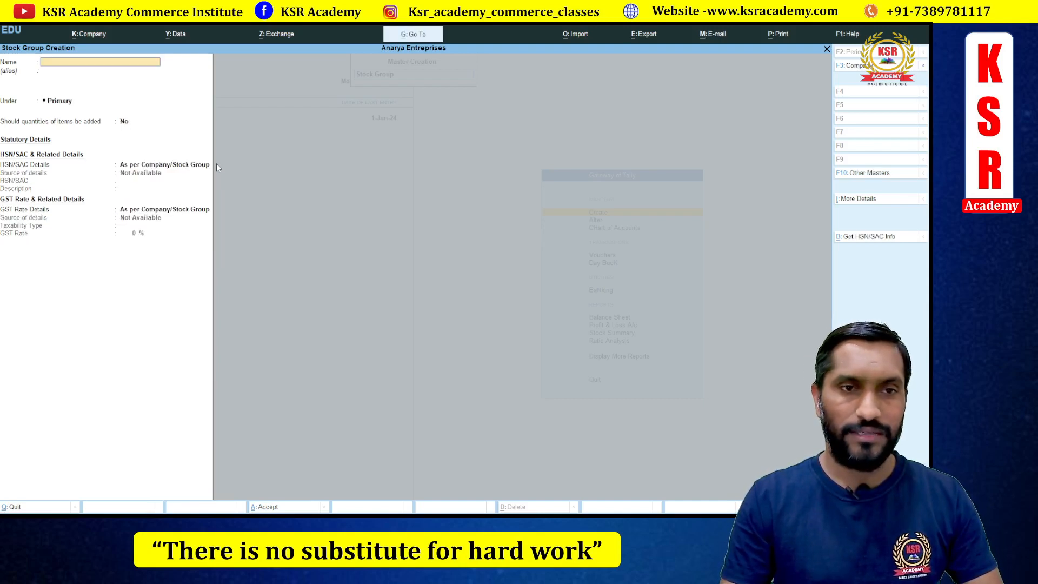
- Start a new stock item named Samsung Mobile
key(Escape)
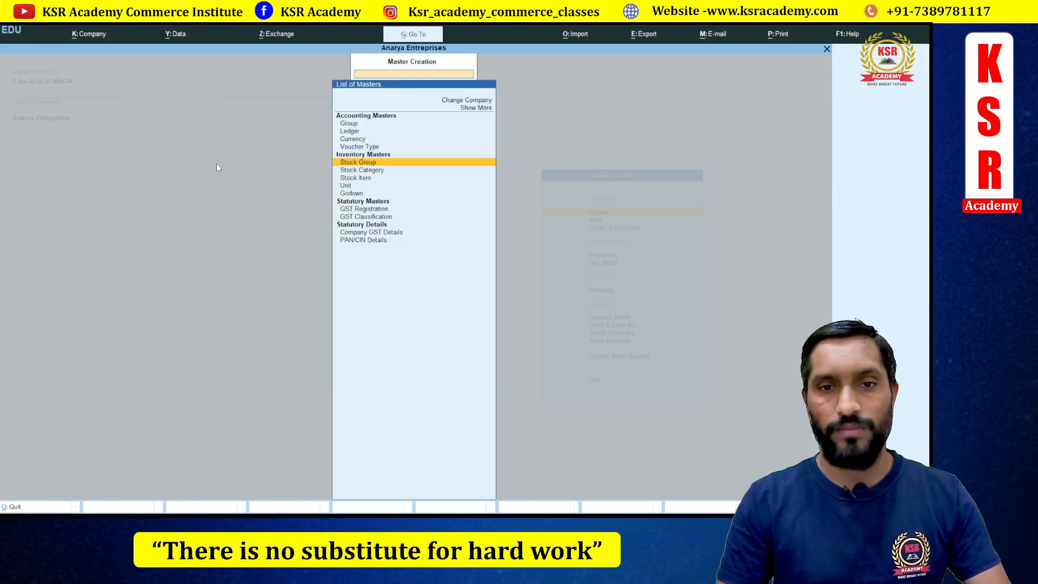
key(Down)
key(Down)
key(Return)
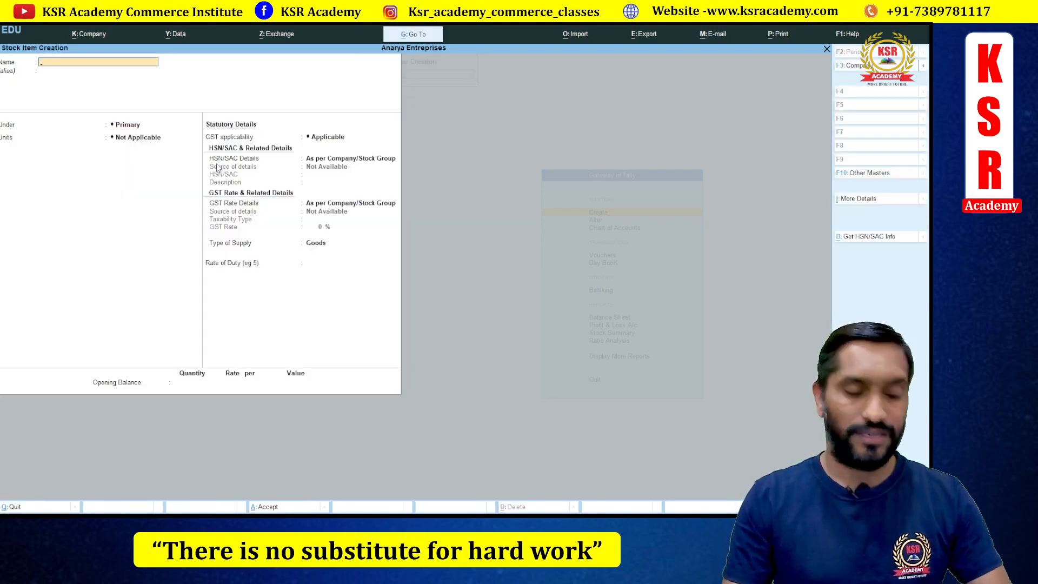
text(Samsing)
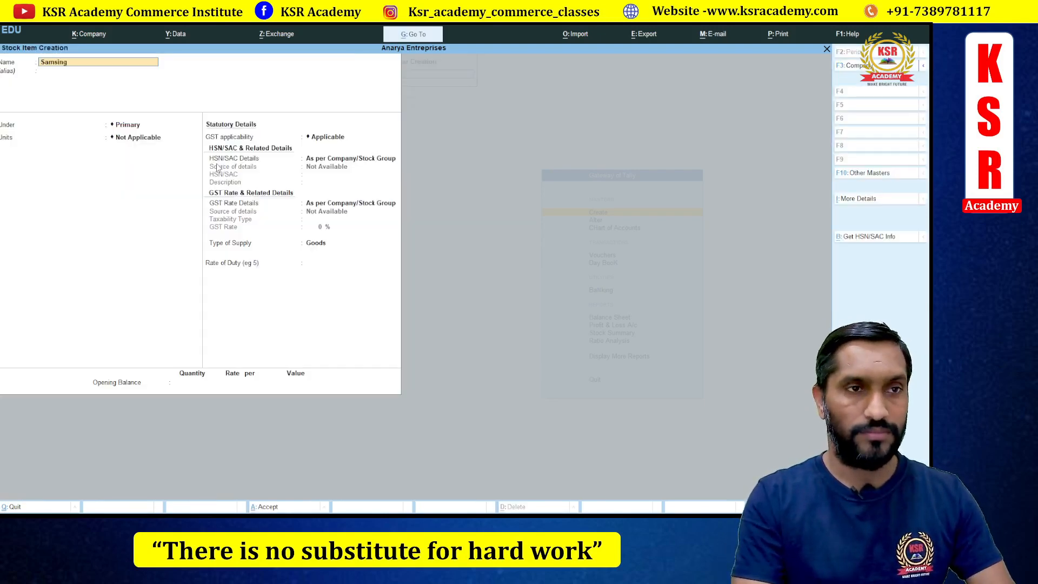
key(BackSpace)
key(BackSpace)
key(BackSpace)
text(ung Mob)
key(Return)
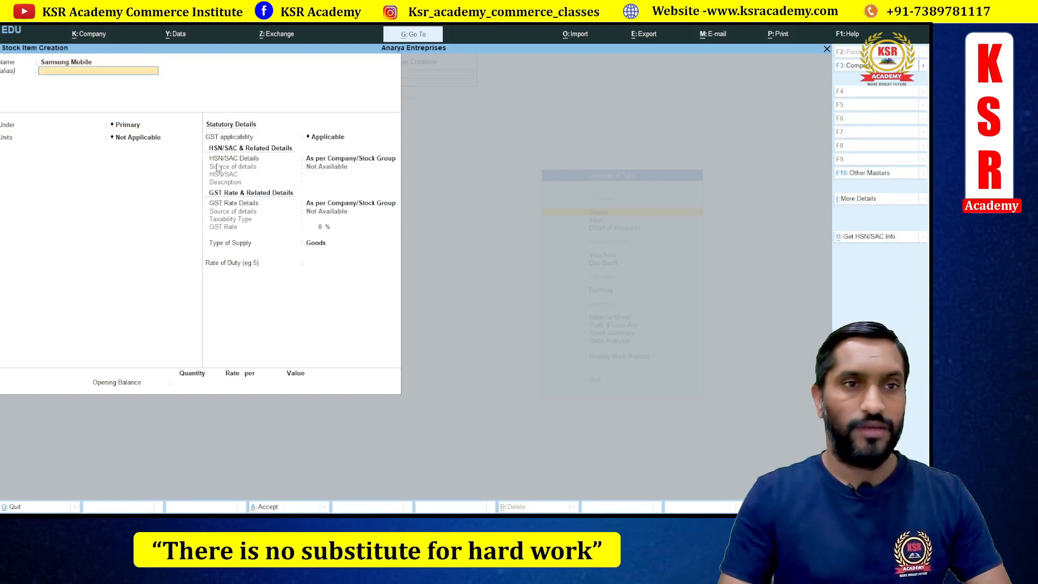
- Place the item under the Samsung group with unit No
key(Down)
key(Down)
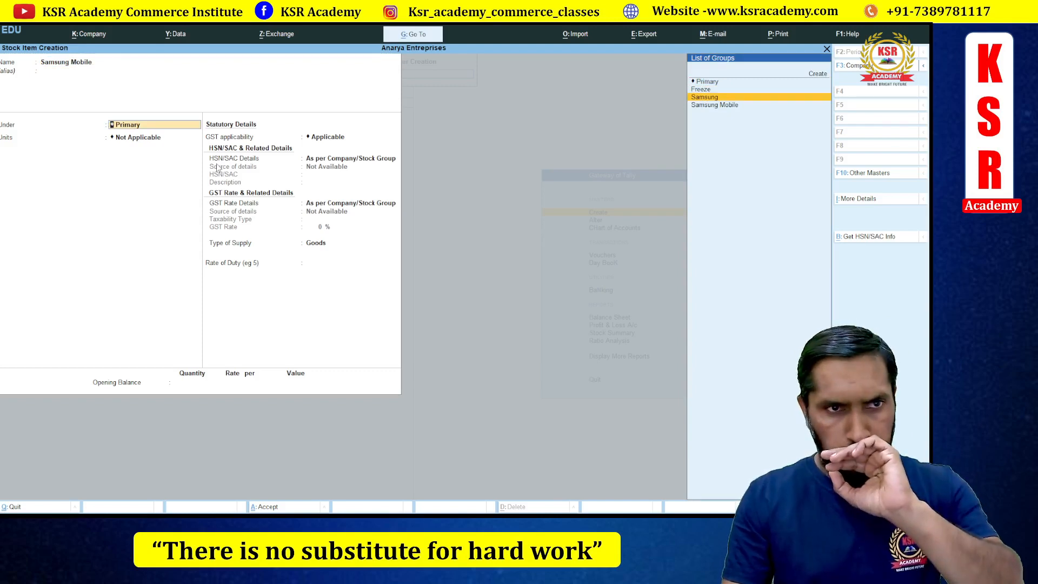
key(Return)
key(Down)
key(Down)
key(Down)
key(Down)
key(Return)
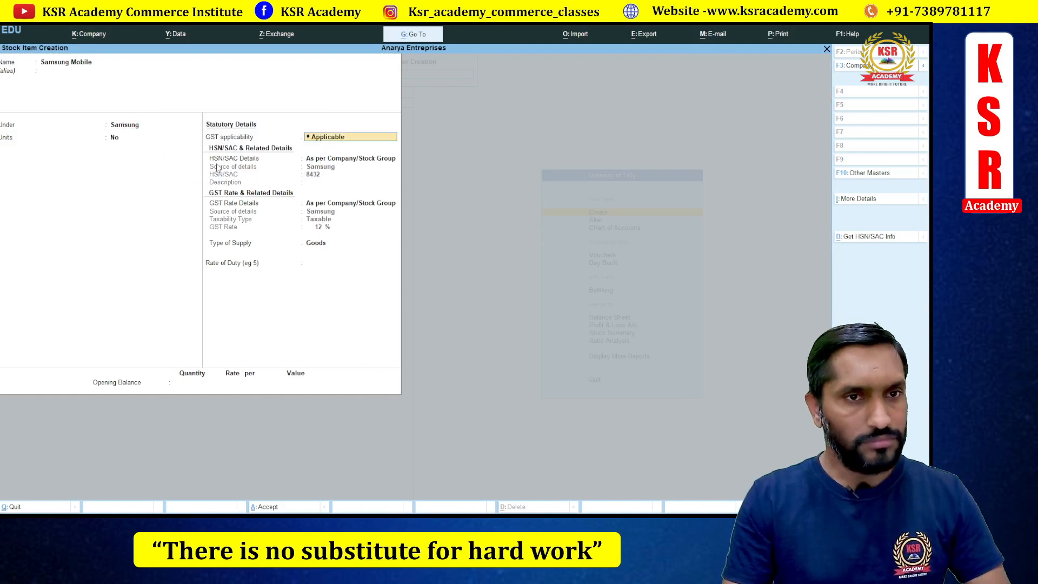
key(Return)
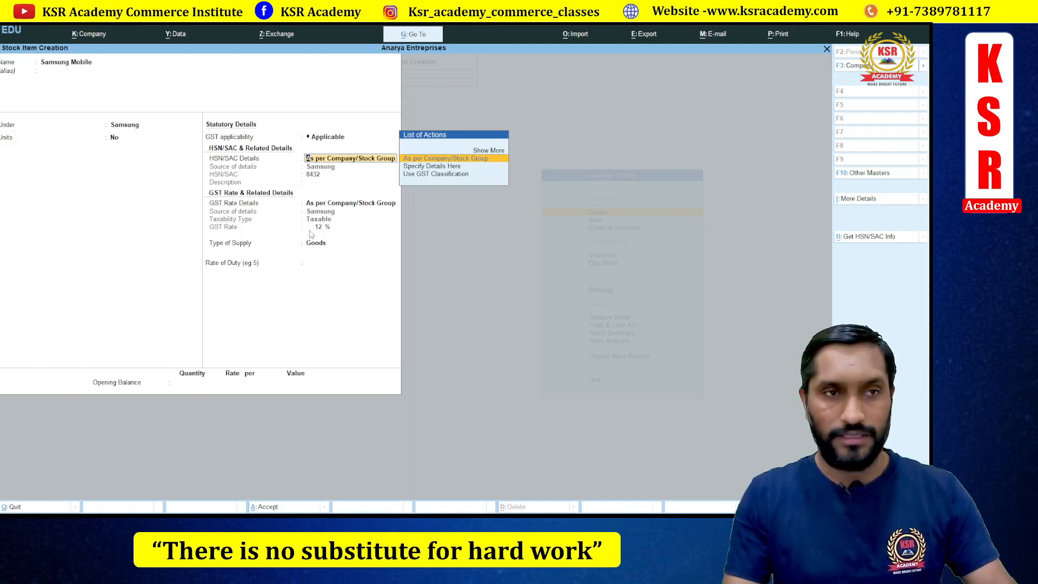
- Change the item's parent group to Samsung Mobile and leave the form
key(BackSpace)
key(BackSpace)
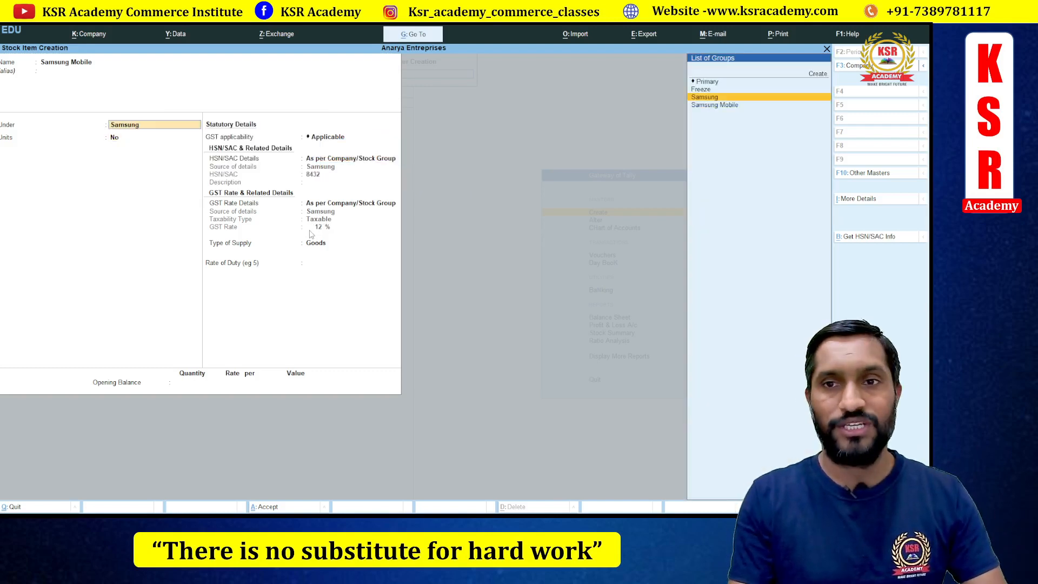
key(Down)
key(Return)
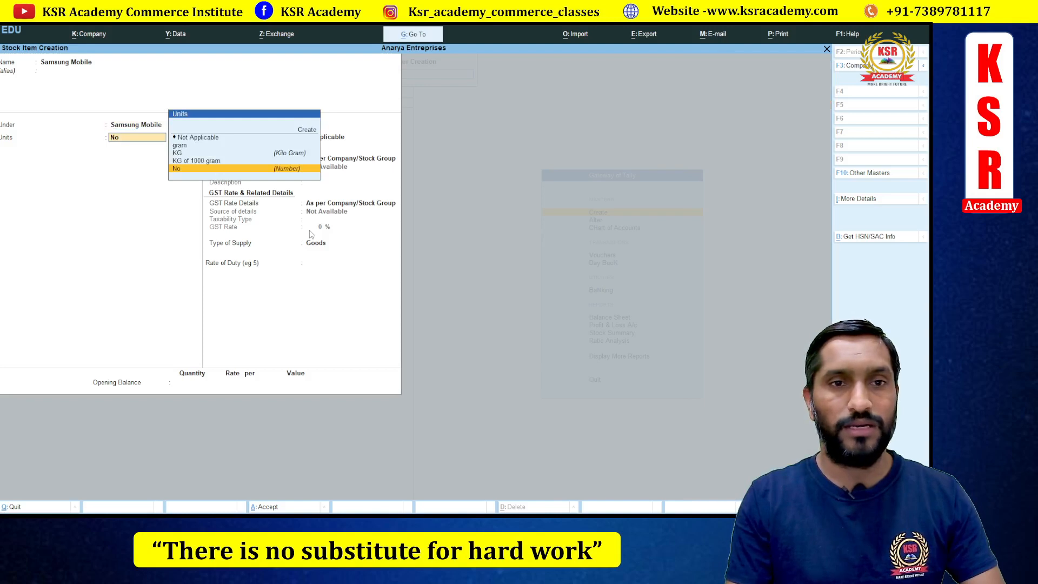
key(Return)
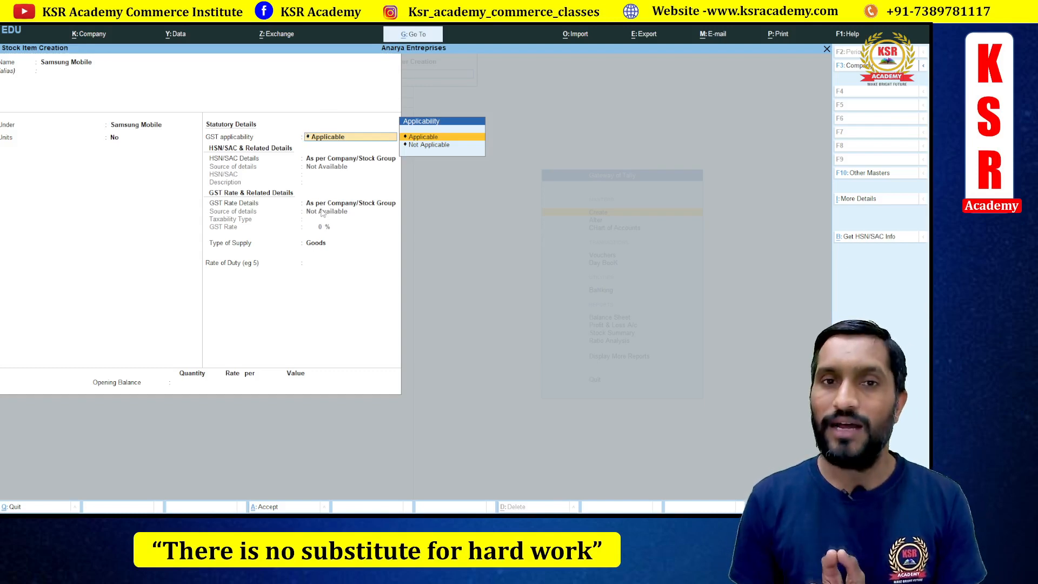
key(Escape)
- Quit the stock item without saving and start a new ledger from the Create masters list
key(y)
key(Escape)
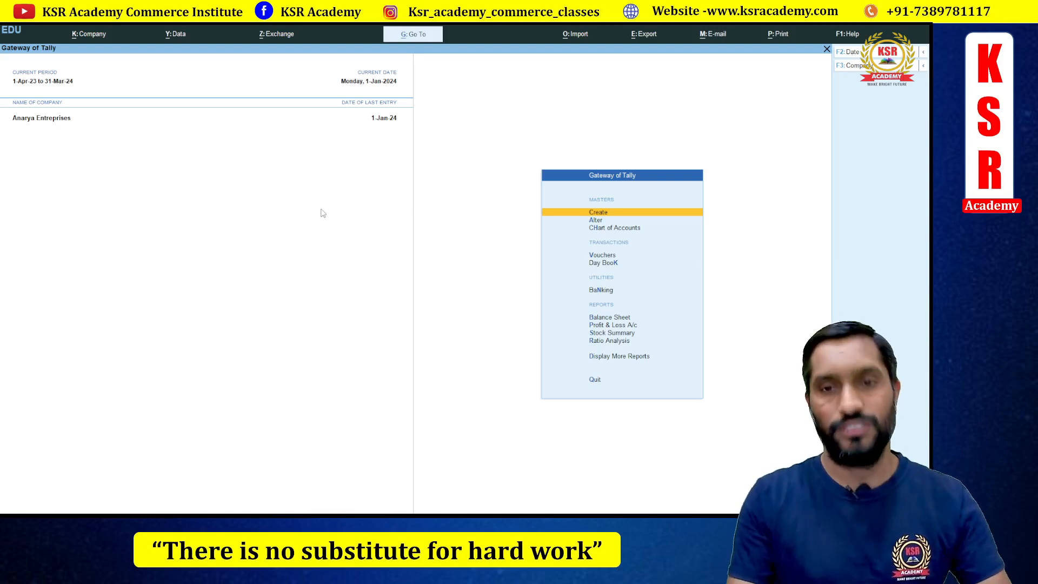
key(Return)
key(Down)
key(Return)
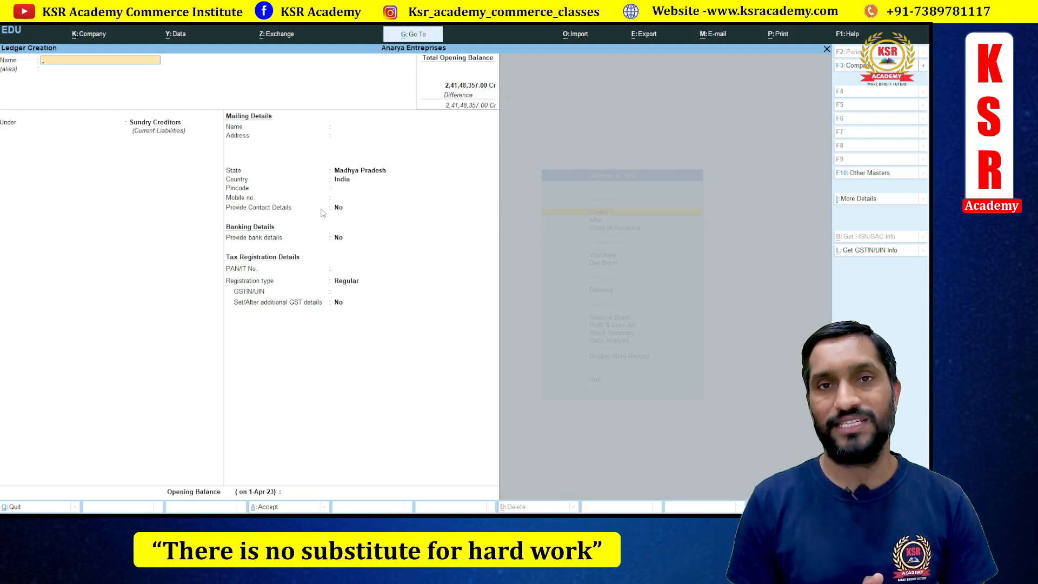
- Name the ledger Local Purchase and place it under Purchase Accounts
text(oc)
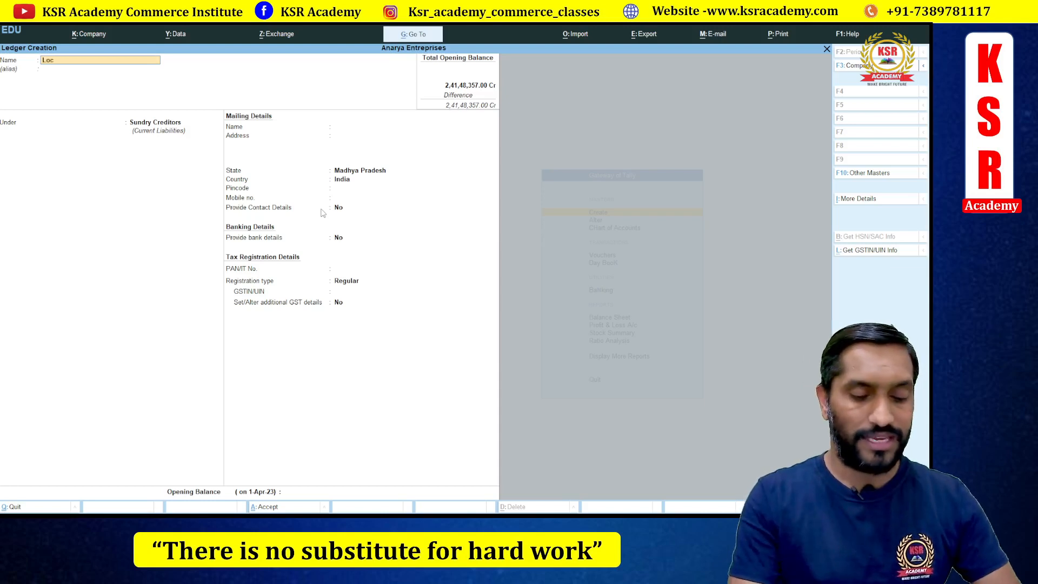
text(al Purchase)
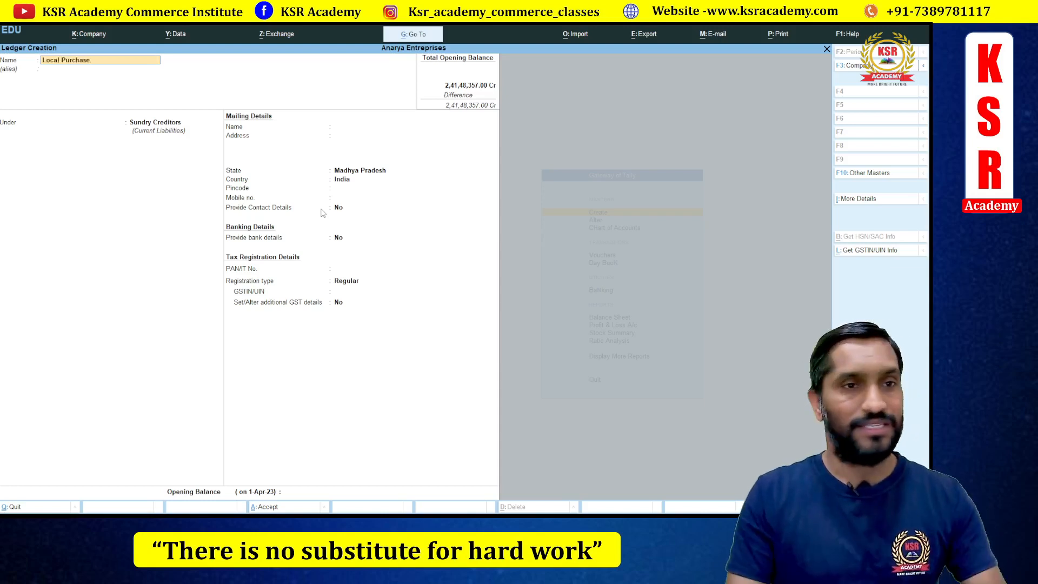
key(Return)
text(Pur)
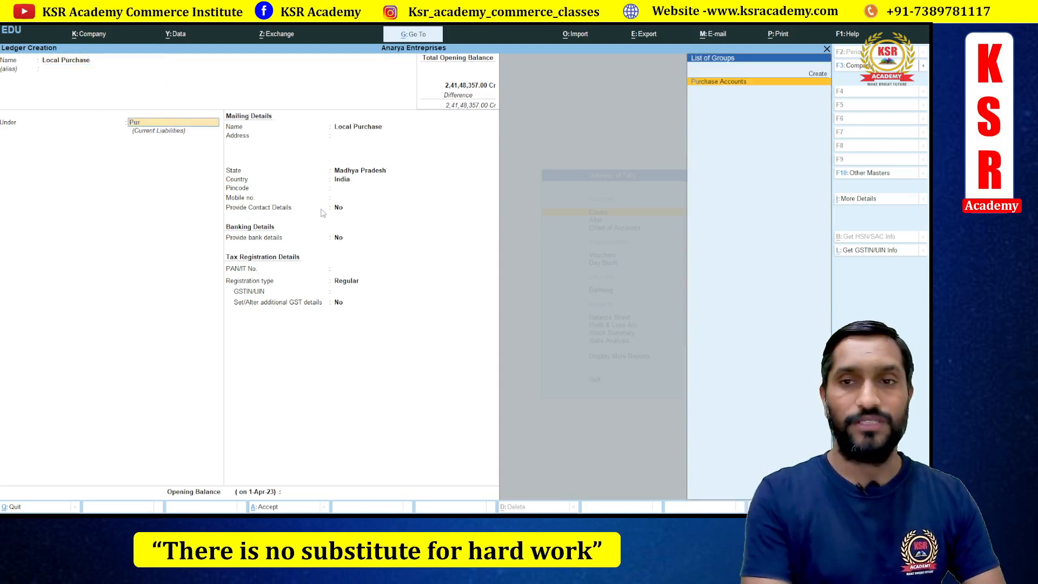
key(Return)
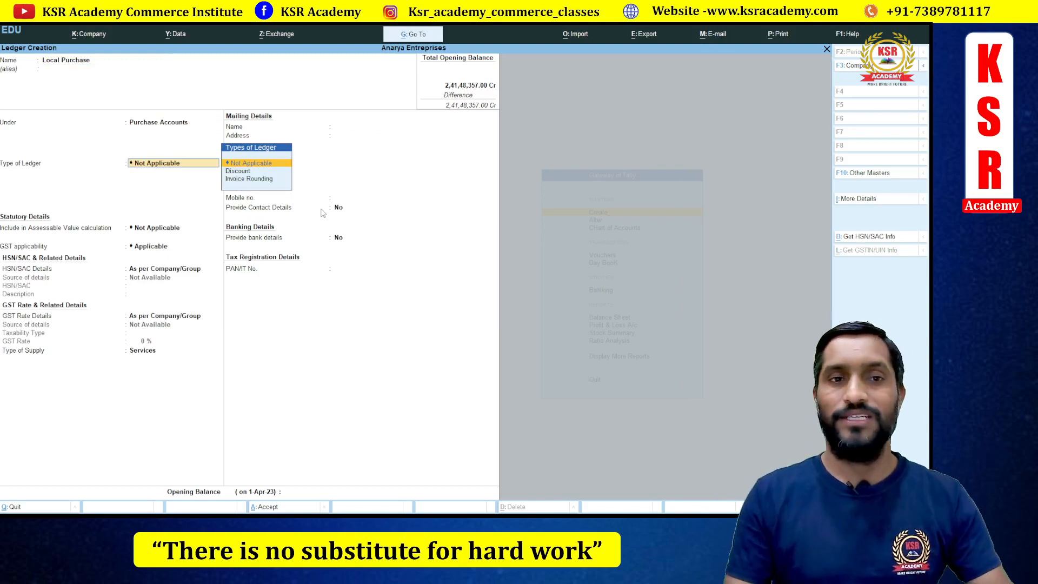
- Set assessable value calculation to Not Applicable and GST applicability to Applicable
key(Return)
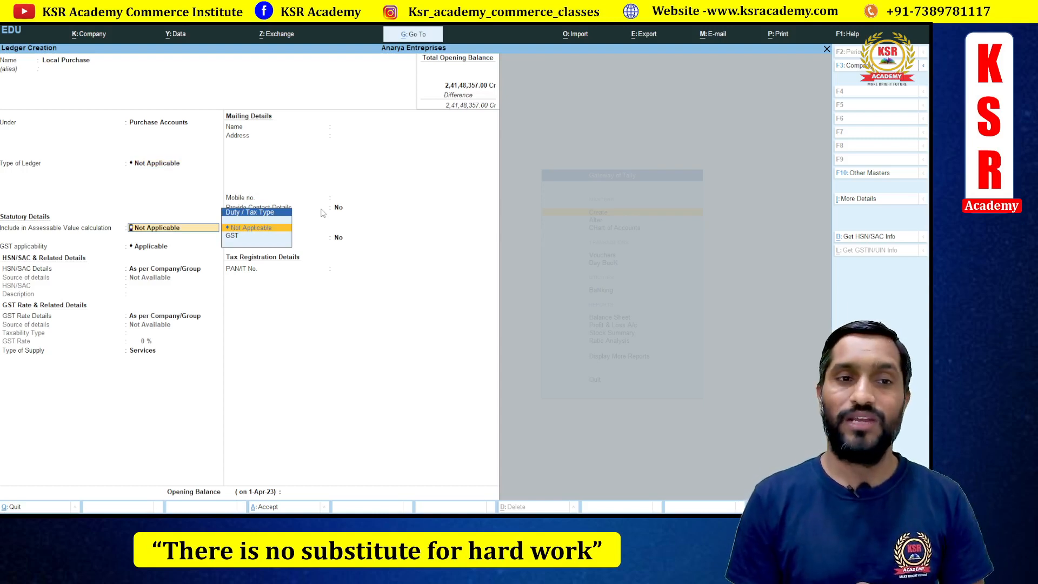
key(Down)
key(Return)
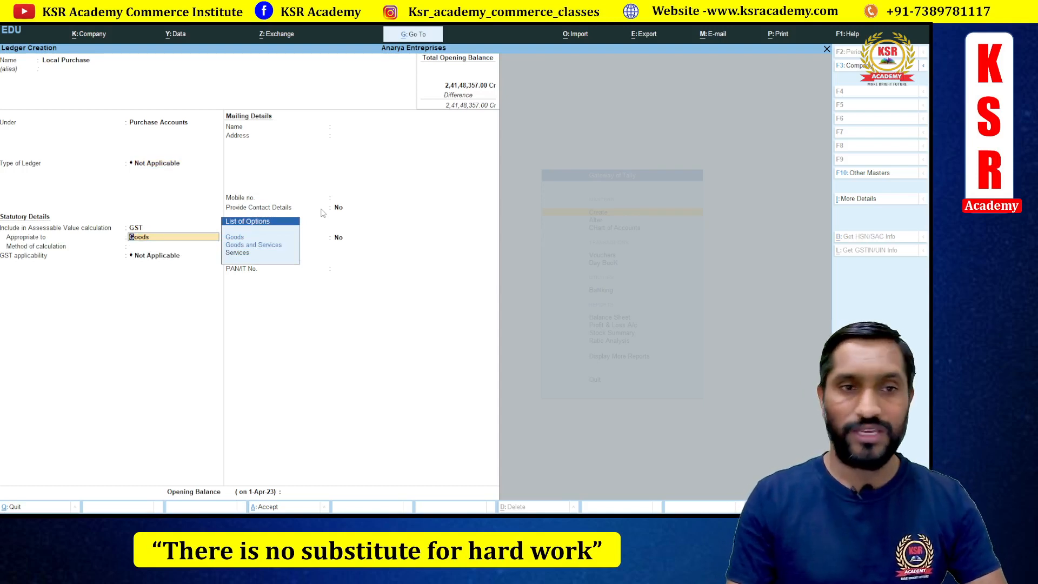
key(BackSpace)
key(Up)
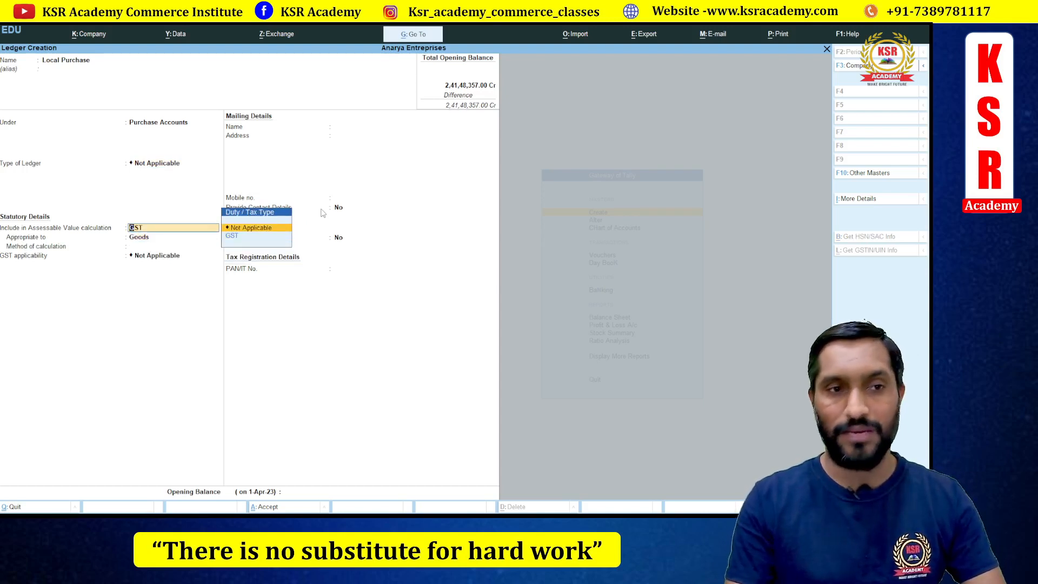
key(Return)
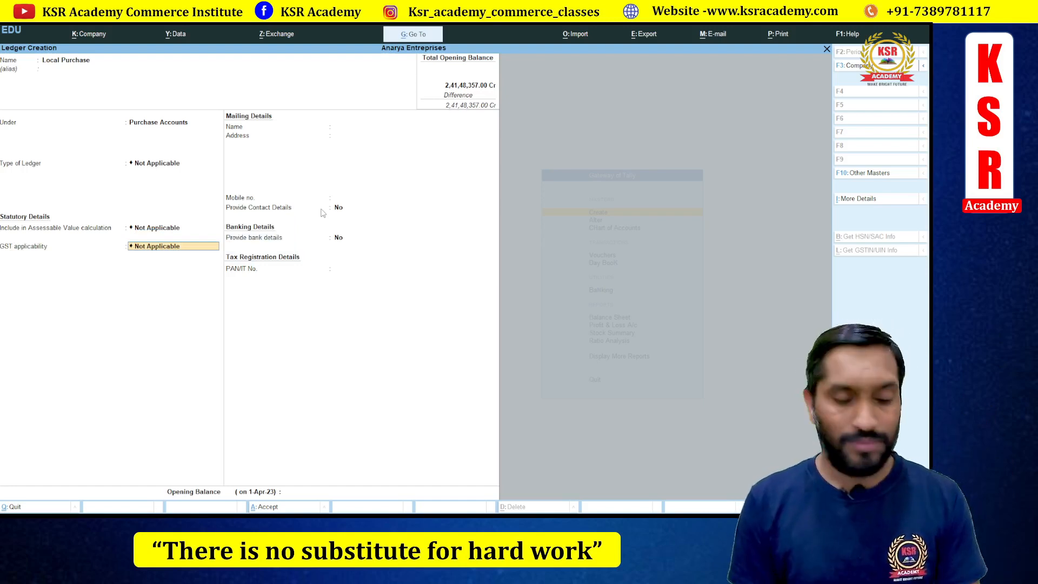
key(space)
key(Down)
key(Return)
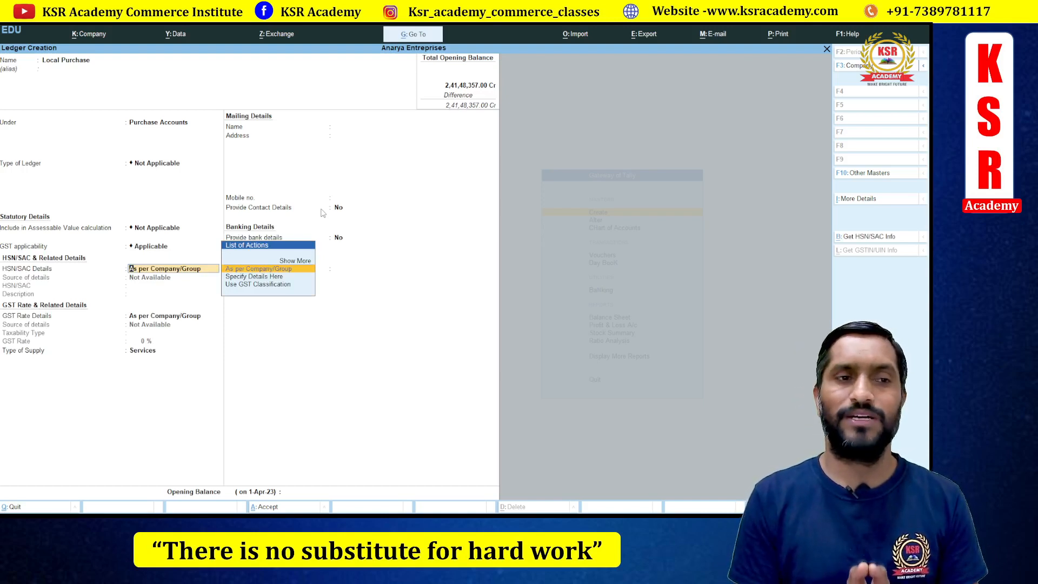
- Set the Local Purchase ledger's HSN/SAC details to be specified here
key(Down)
key(Down)
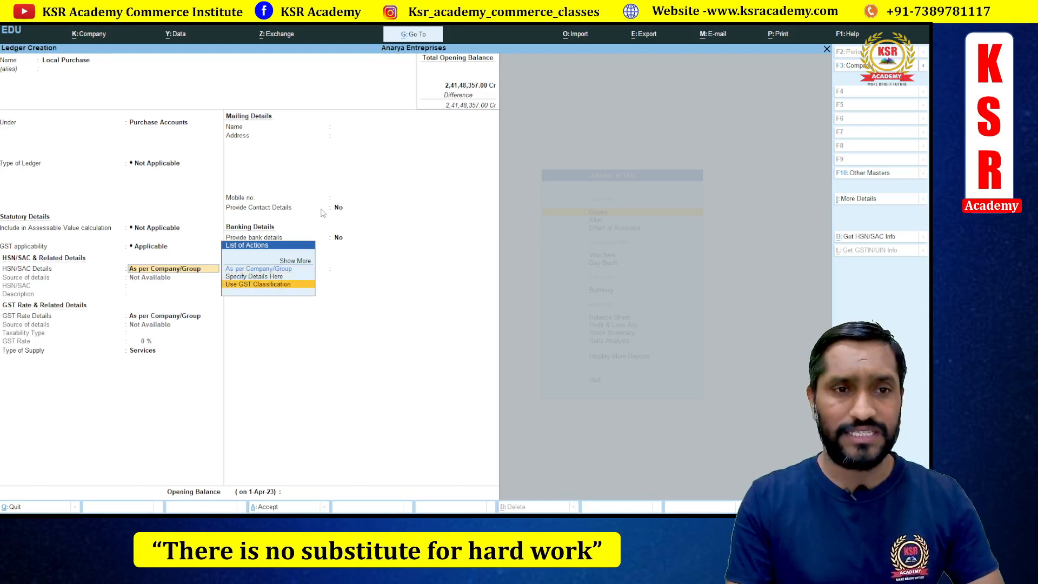
key(Return)
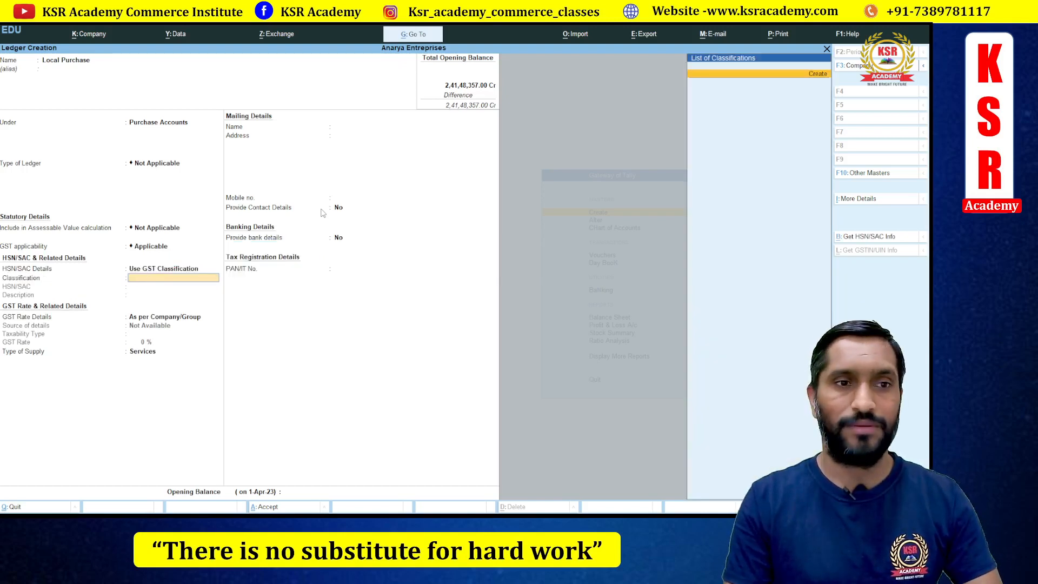
key(BackSpace)
key(Down)
key(Return)
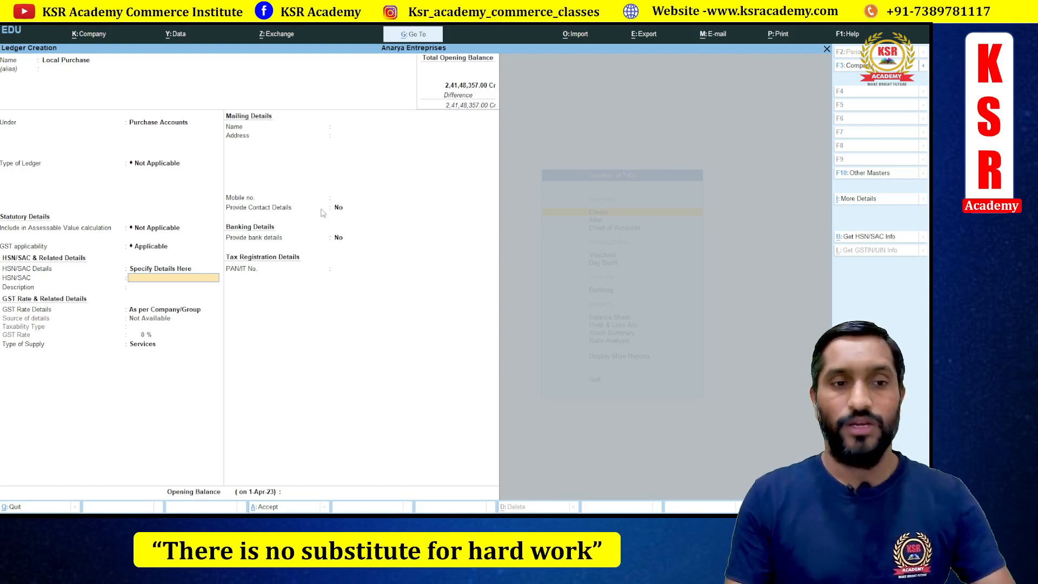
key(Return)
key(Return)
key(Return)
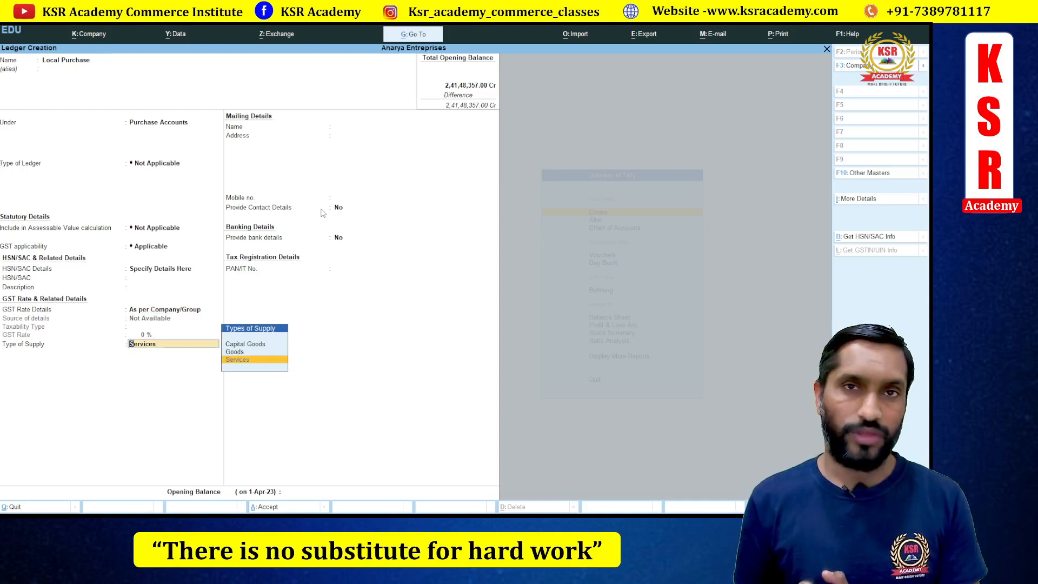
- Take GST rate details as per company/group, choose Goods supply, and accept the ledger
key(BackSpace)
key(Down)
key(Return)
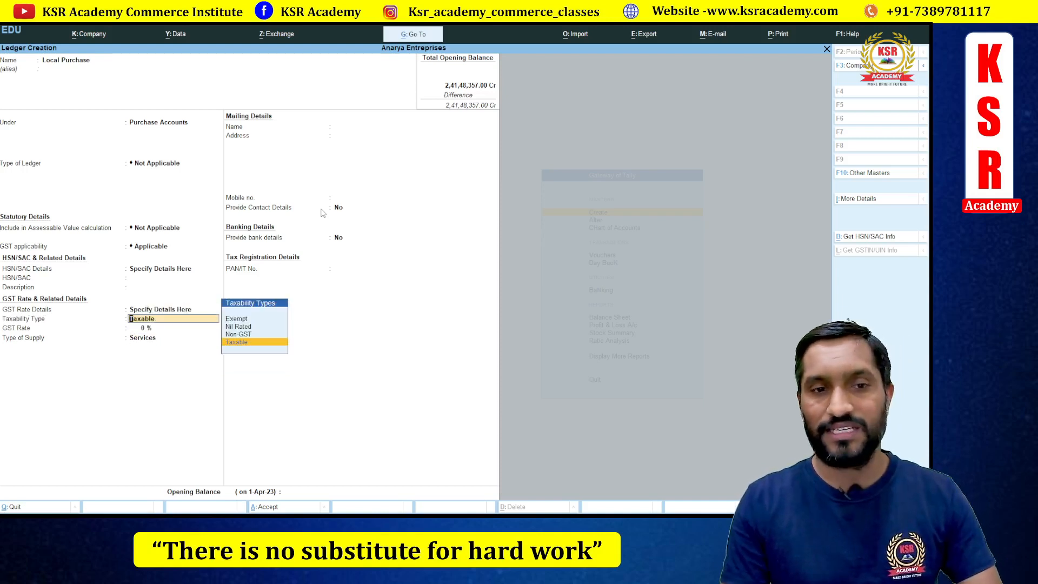
key(BackSpace)
key(Up)
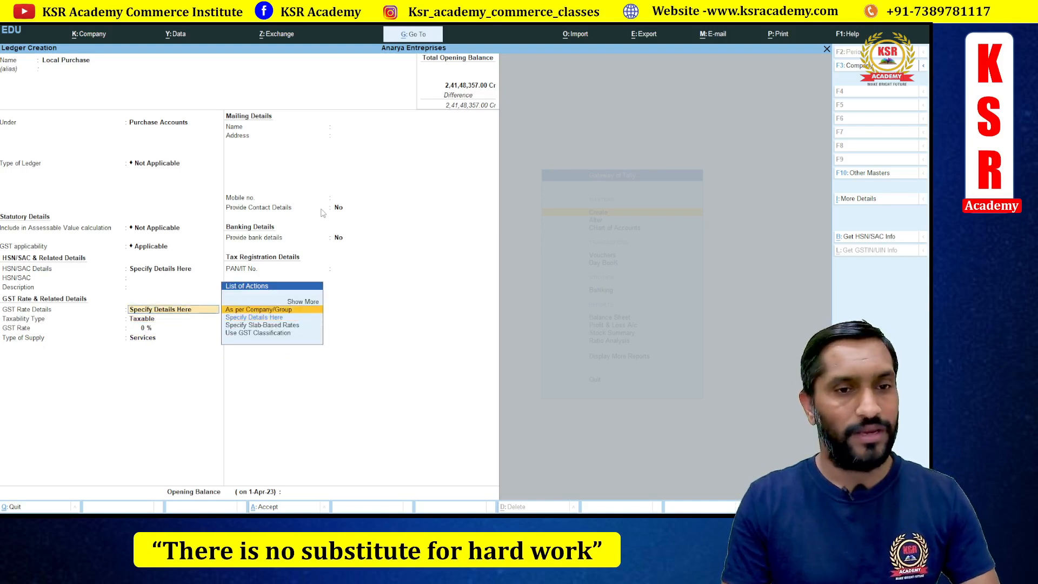
key(Return)
key(Up)
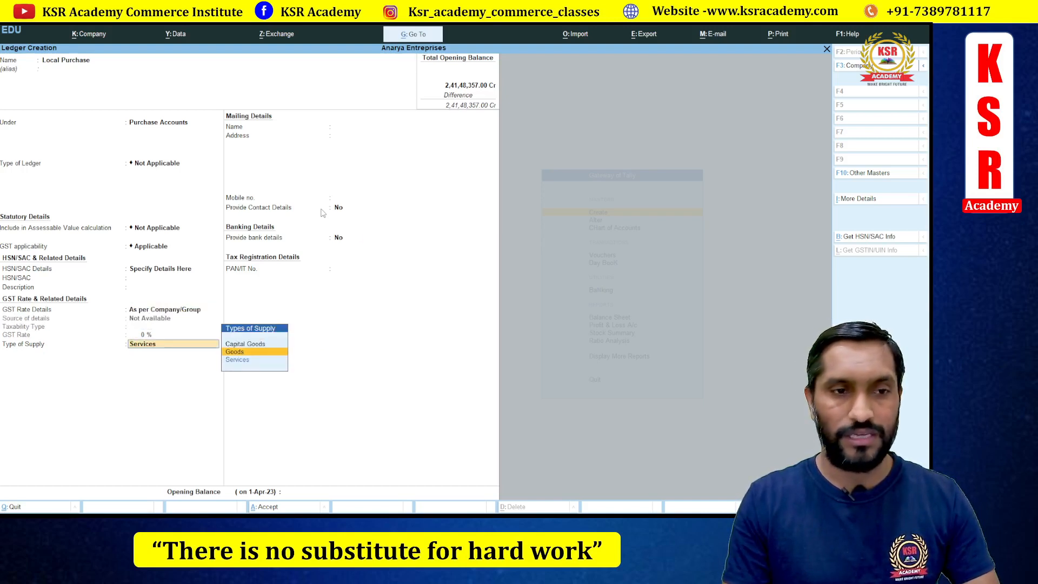
key(Return)
key(Return)
key(Return)
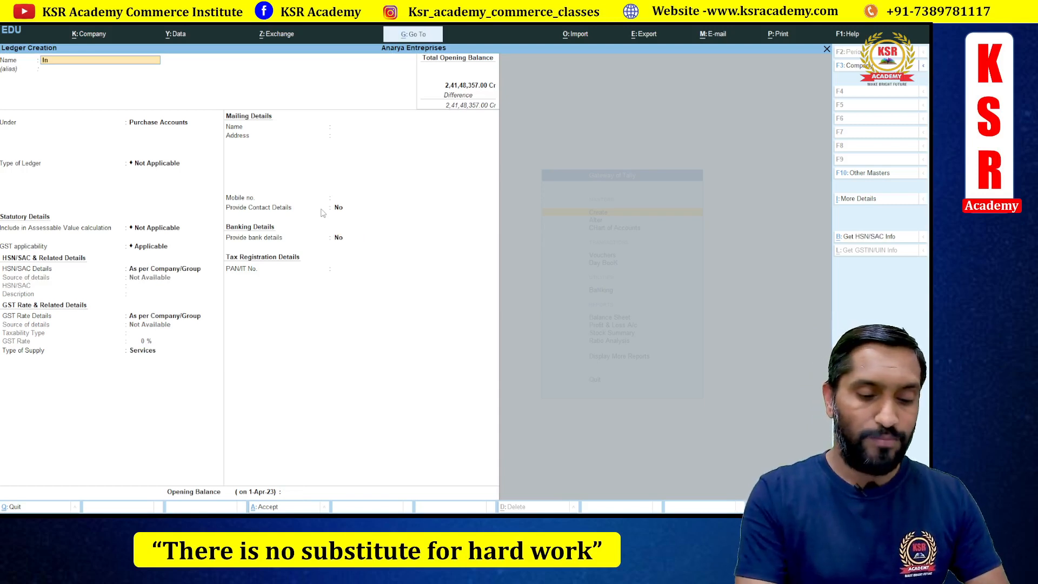
- Create the Input Cgst ledger under Duties & Taxes: GST duty, CGST tax type, 0%, no rounding
text(Input cgst)
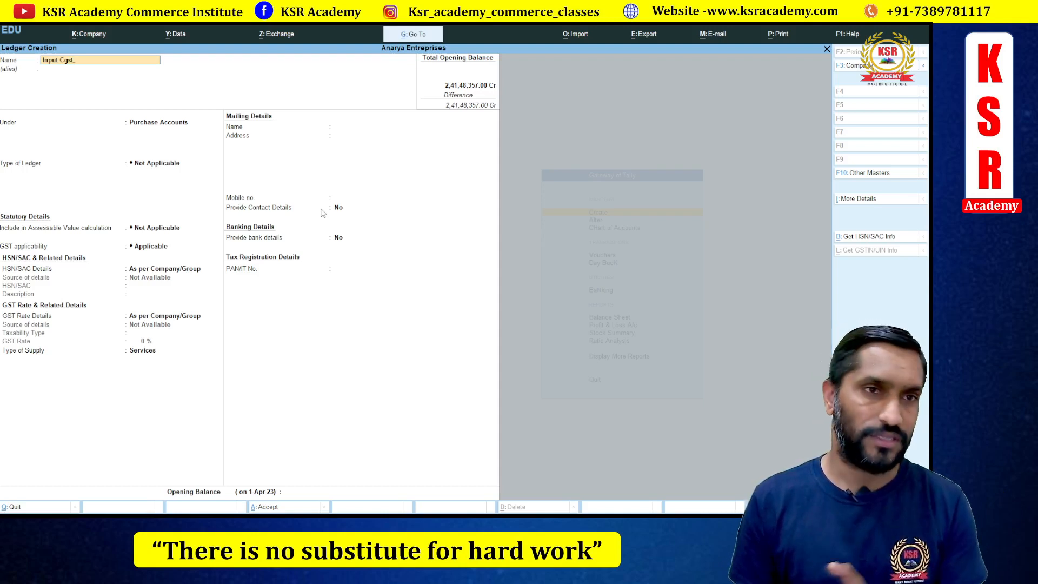
key(Return)
key(Return)
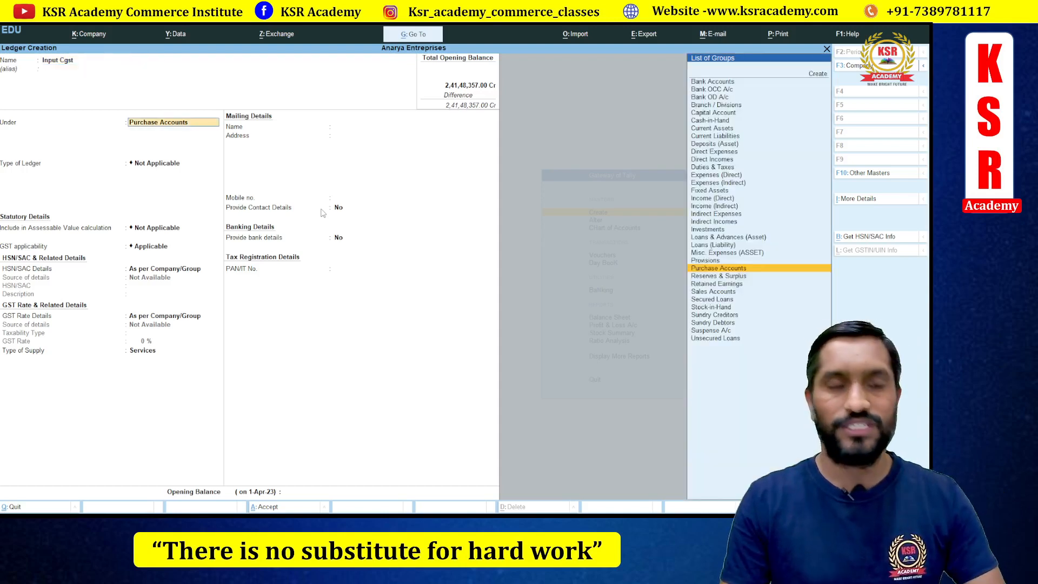
text(Du)
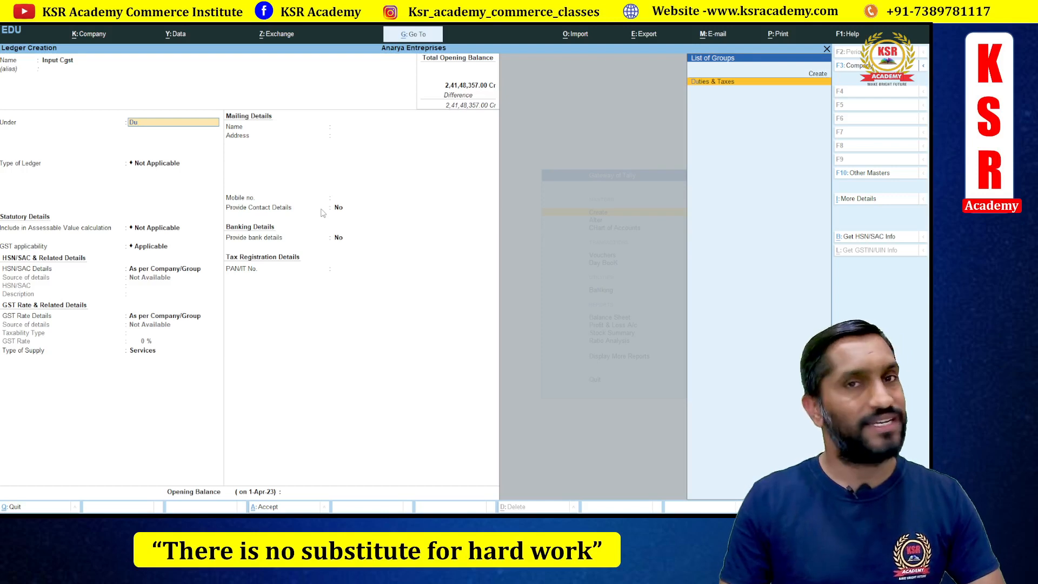
key(Return)
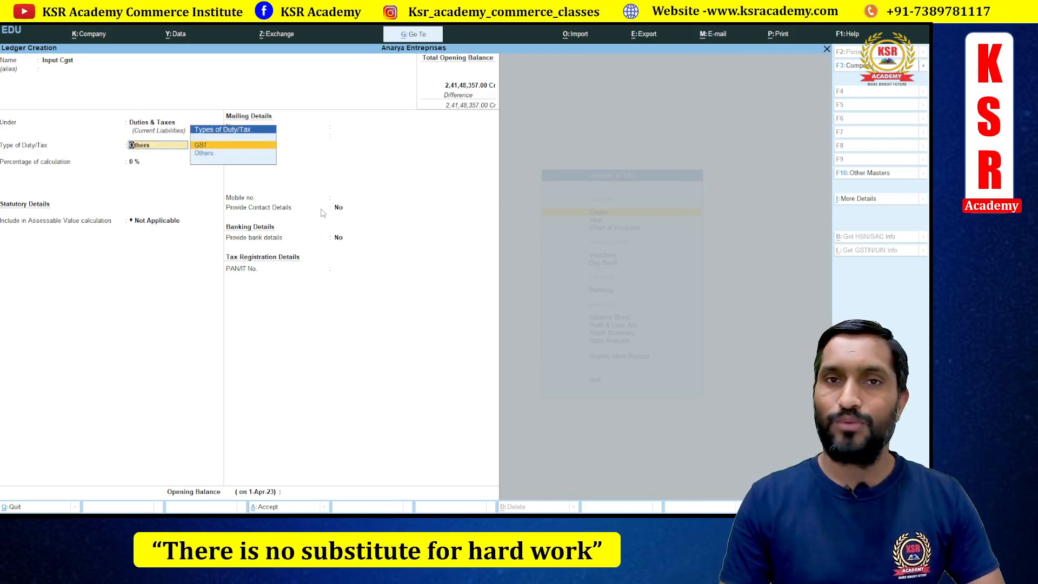
key(Return)
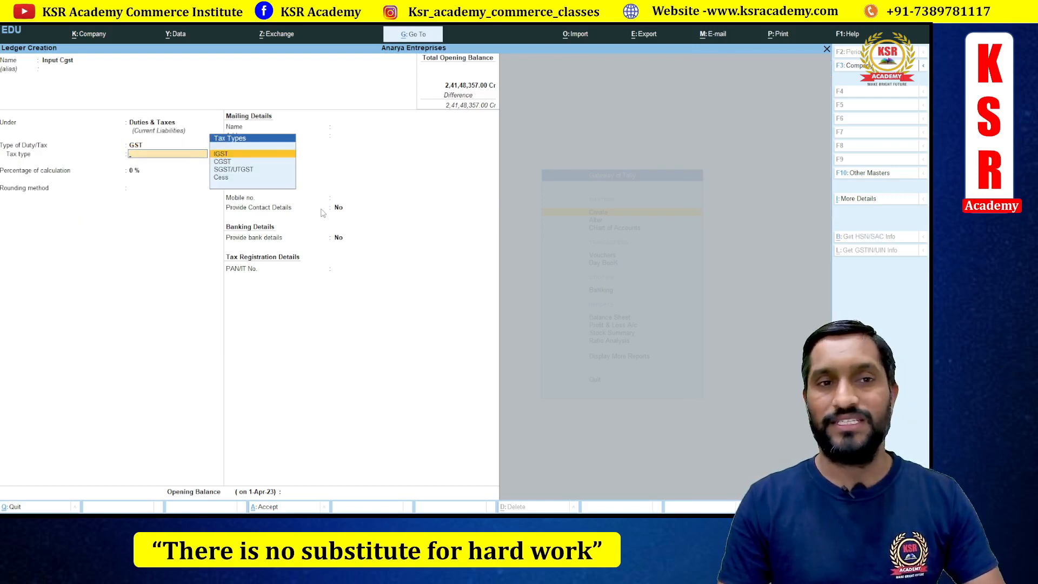
key(Down)
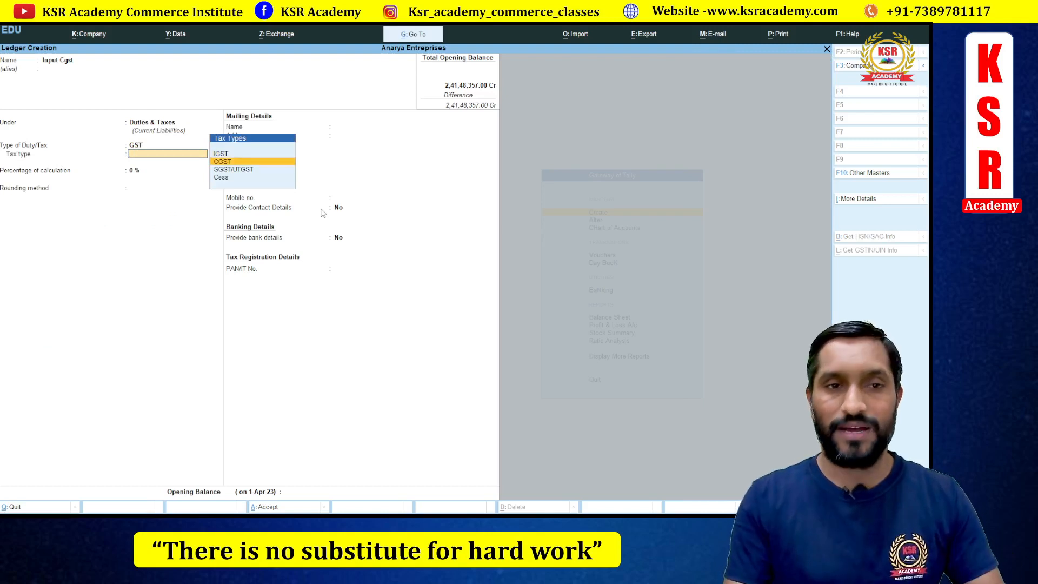
key(Return)
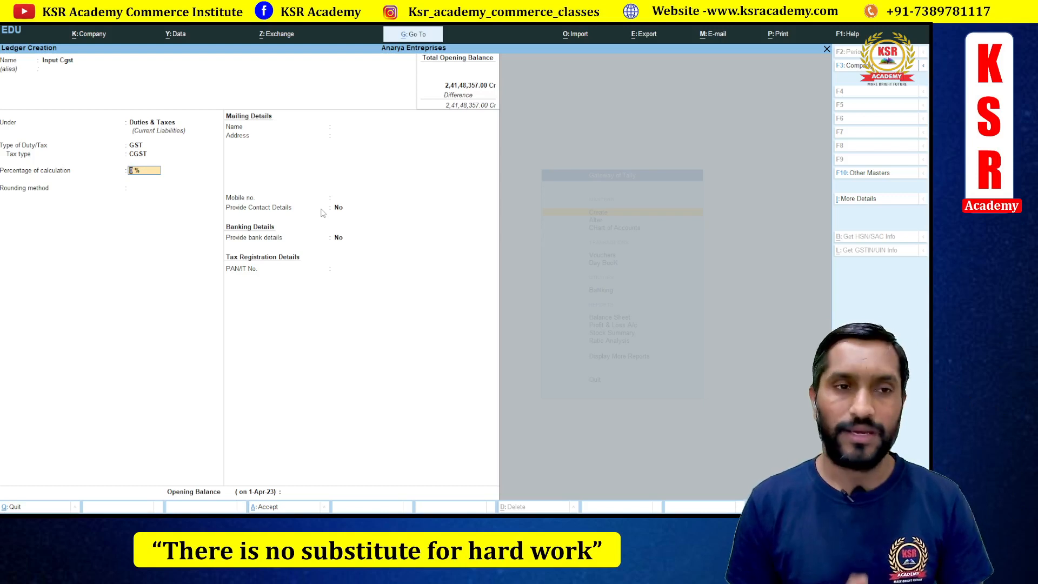
key(Return)
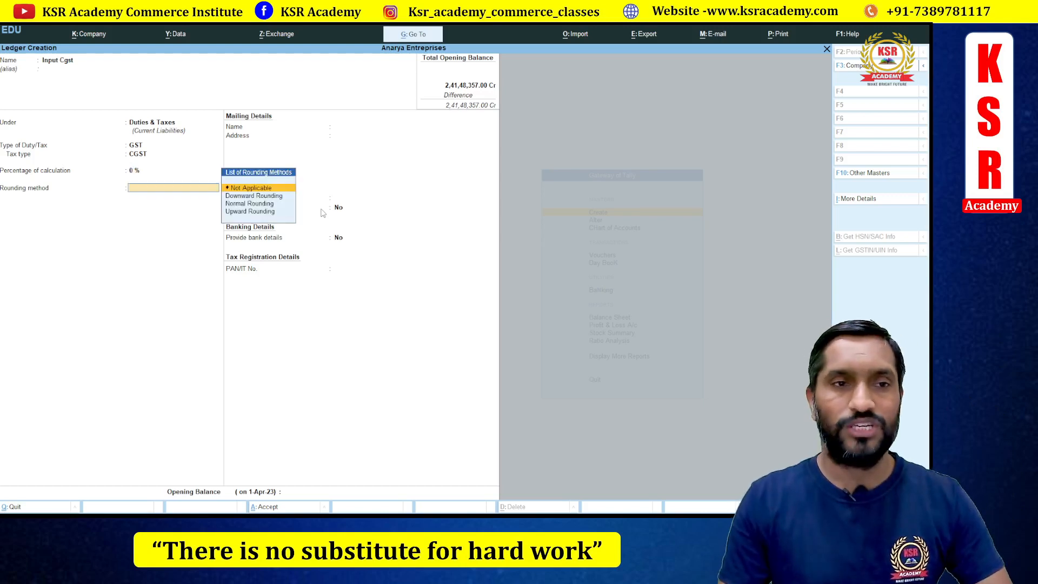
key(Return)
key(Return)
key(Return)
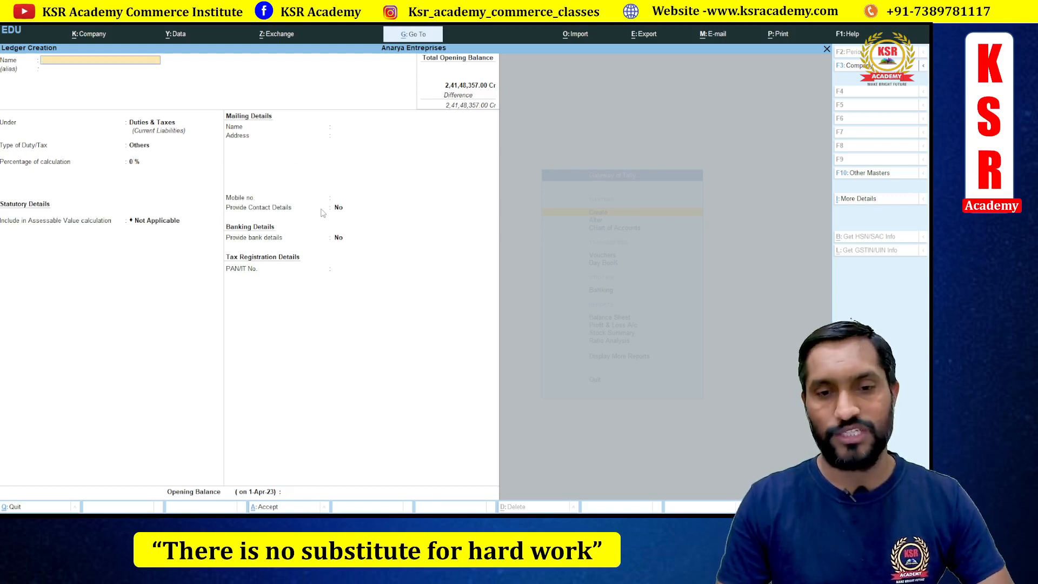
- Name the ledger INPUT SGST under Duties & Taxes with GST duty type and SGST/UTGST tax type
text(INPUT SGST)
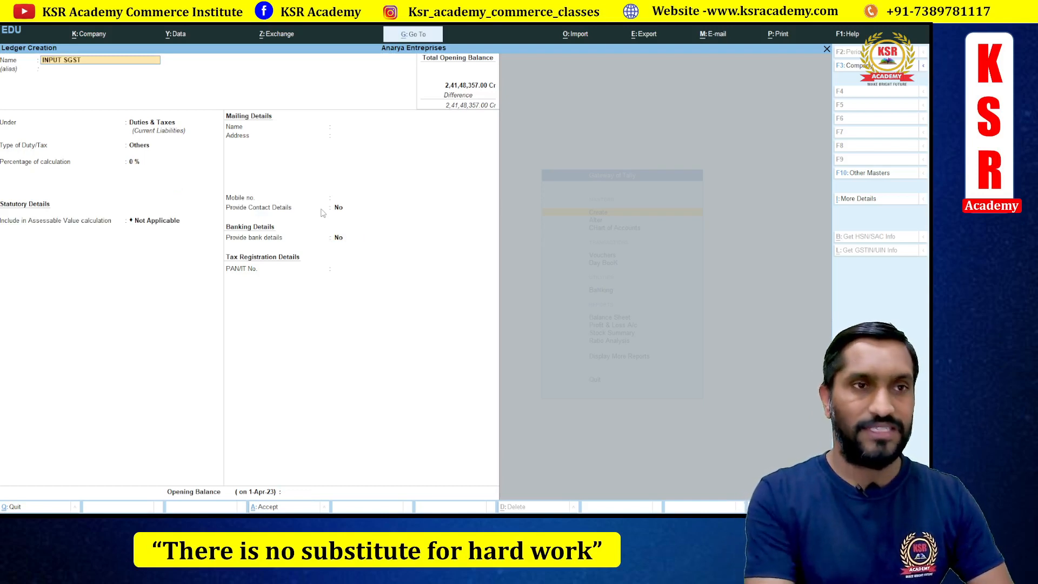
key(Return)
key(Return)
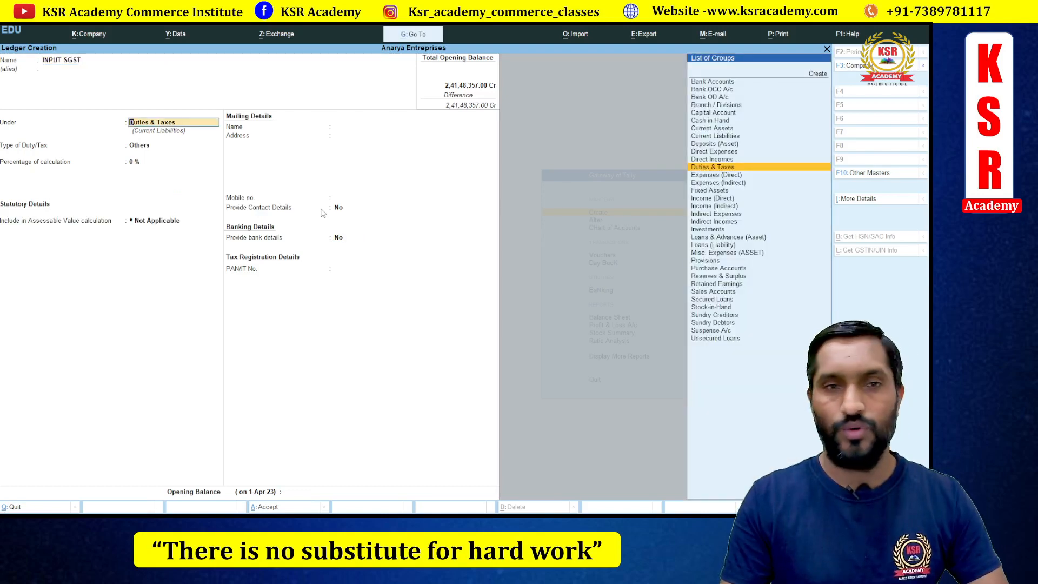
key(Return)
key(Up)
key(Return)
key(Down)
key(Down)
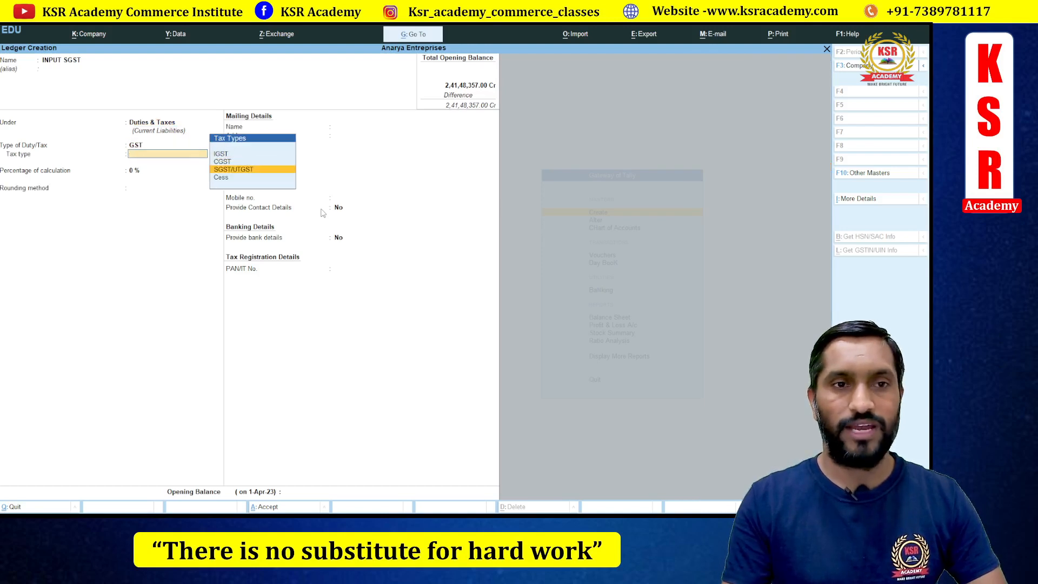
key(Return)
key(Return)
key(Return)
key(Return)
key(Return)
key(Return)
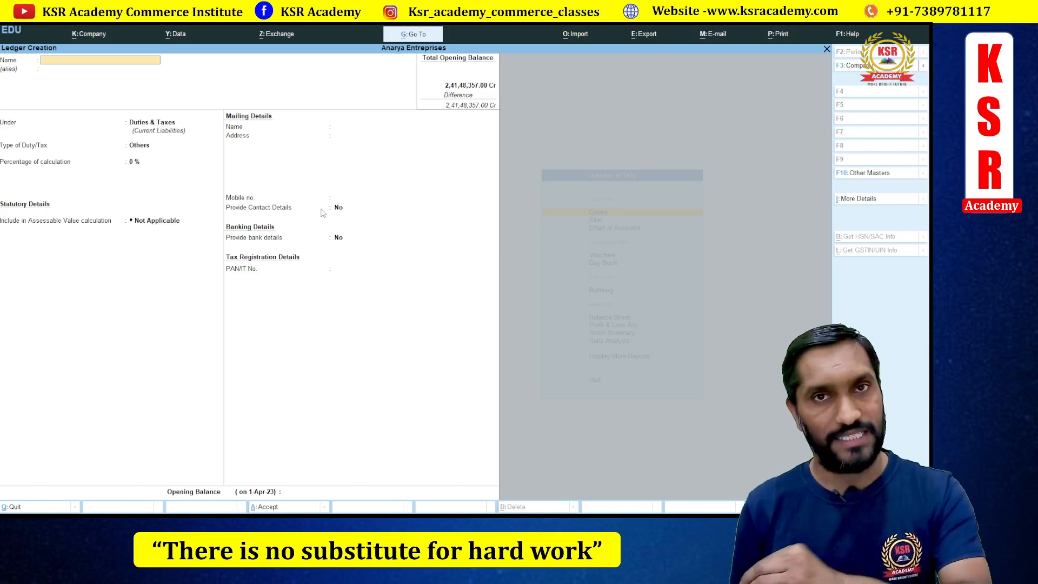
- Save the Local Sales ledger under Sales Accounts with GST fields defaulted and Services supply type
text(ocal Sales)
key(Return)
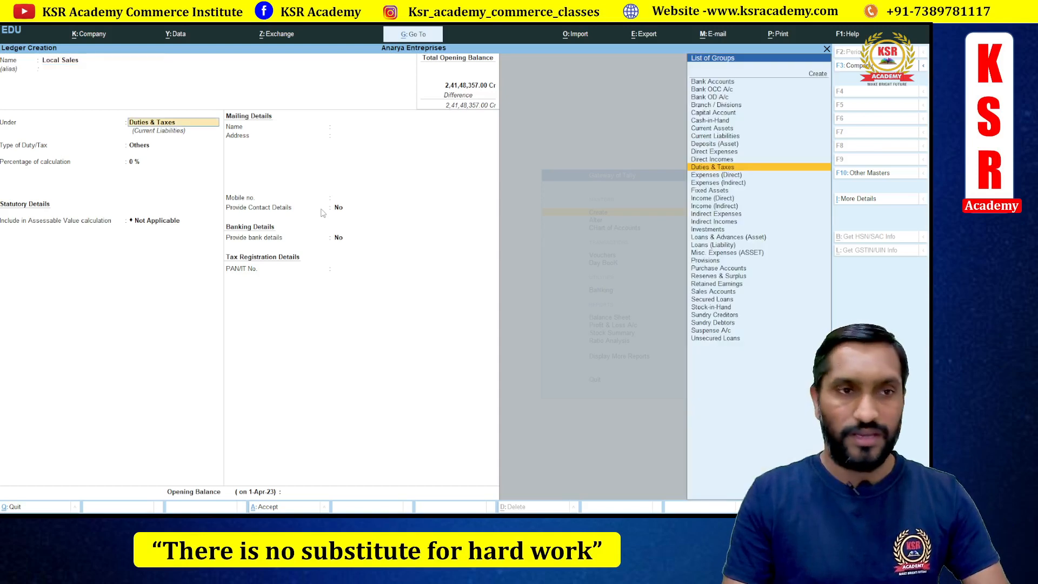
text(Sales)
key(Return)
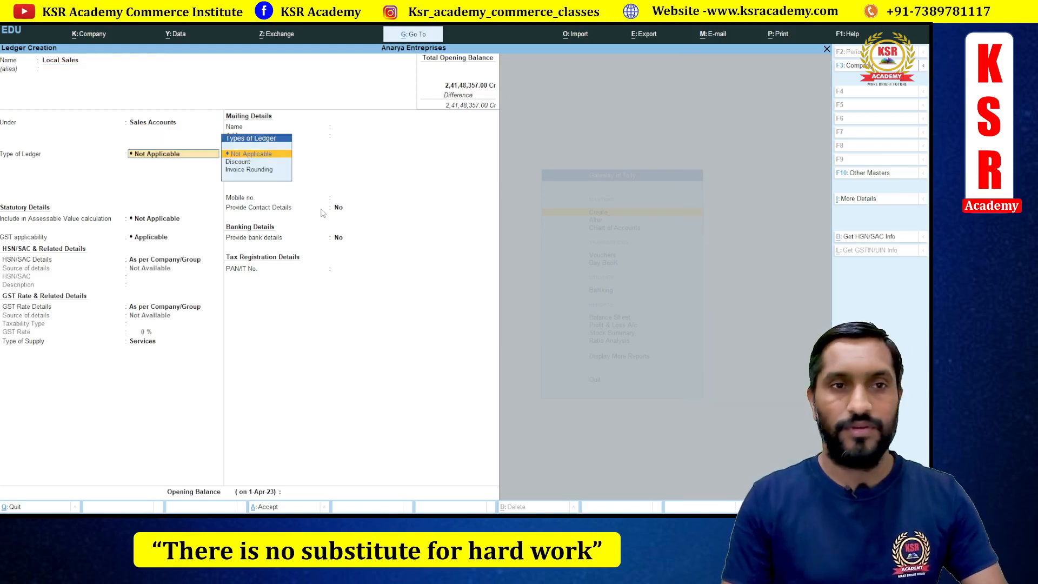
key(Return)
key(Return)
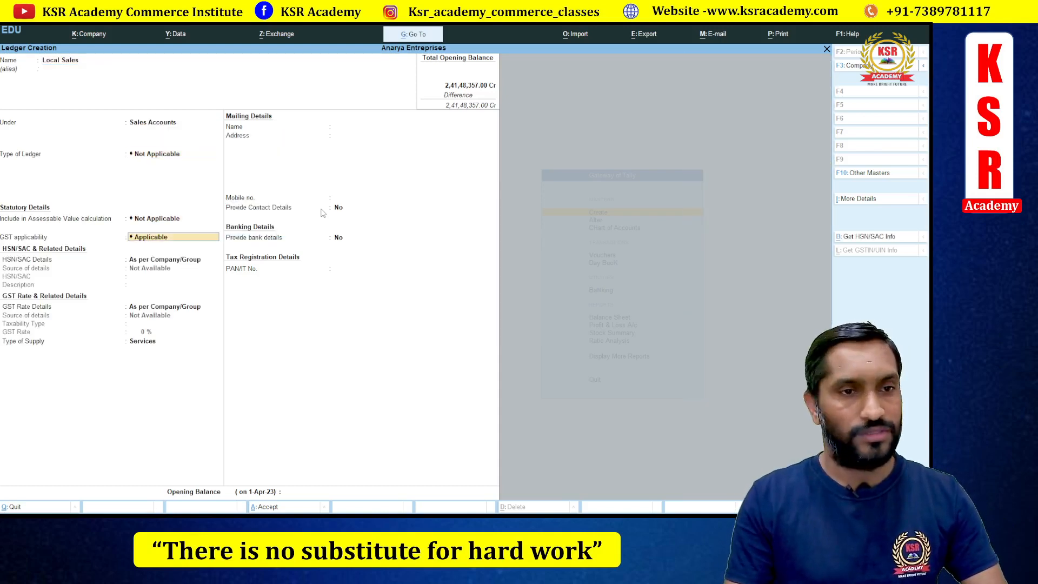
key(Return)
key(Return)
key(Return)
key(Return)
key(Return)
key(Return)
key(BackSpace)
key(BackSpace)
key(BackSpace)
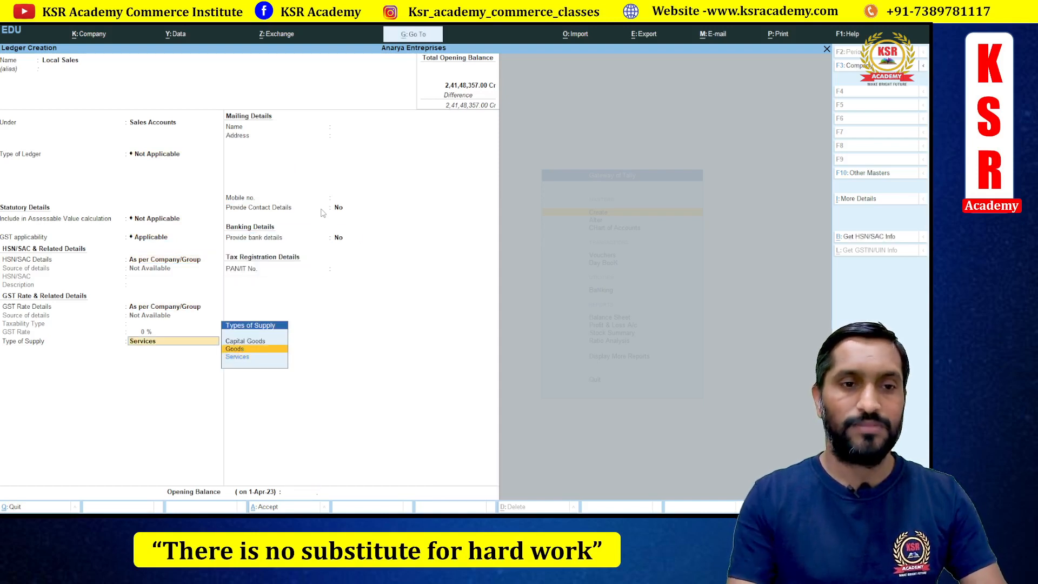
key(Return)
key(ctrl+a)
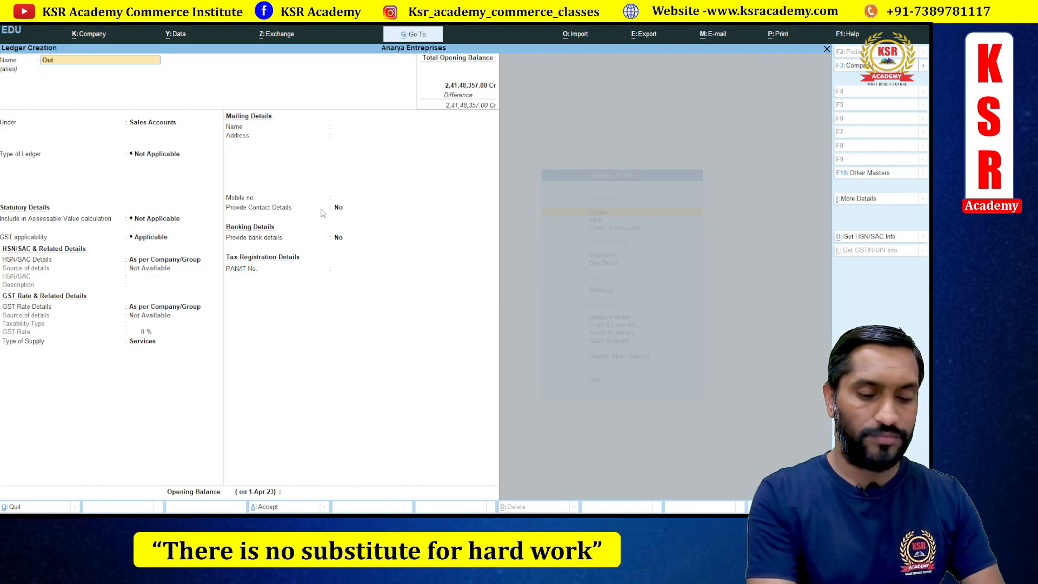
- Save the Output CGST ledger under Duties & Taxes with GST duty and CGST tax type
text(GST)
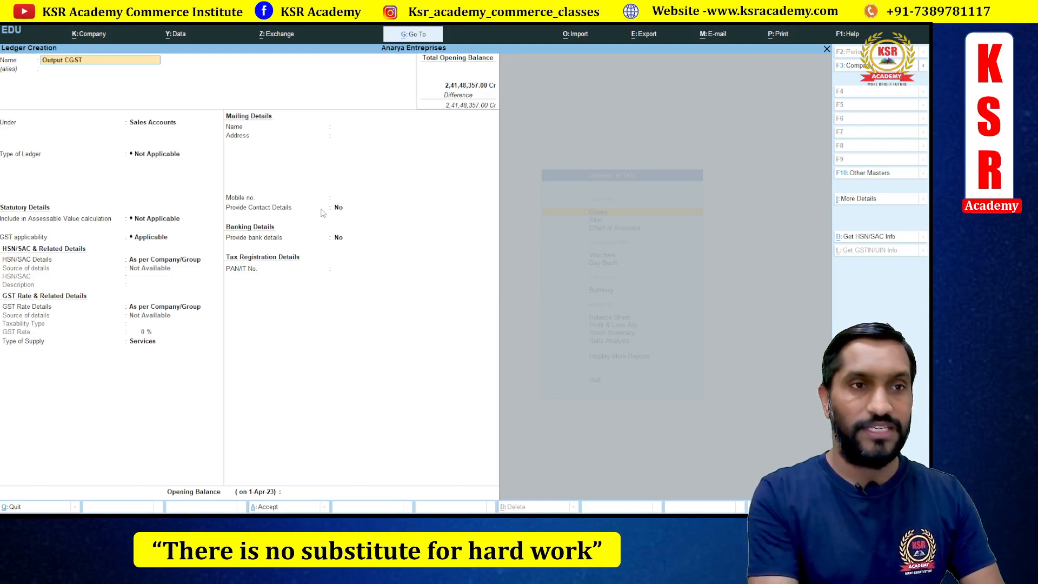
key(Return)
text(Du)
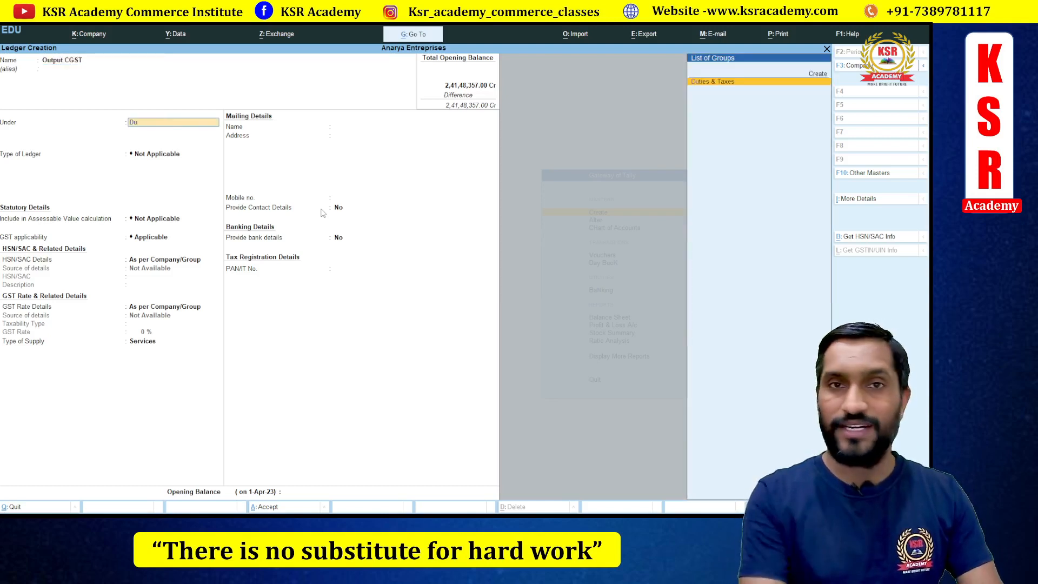
key(Return)
key(Up)
key(Return)
key(Down)
key(Return)
key(Return)
key(Return)
key(Return)
key(Return)
key(Return)
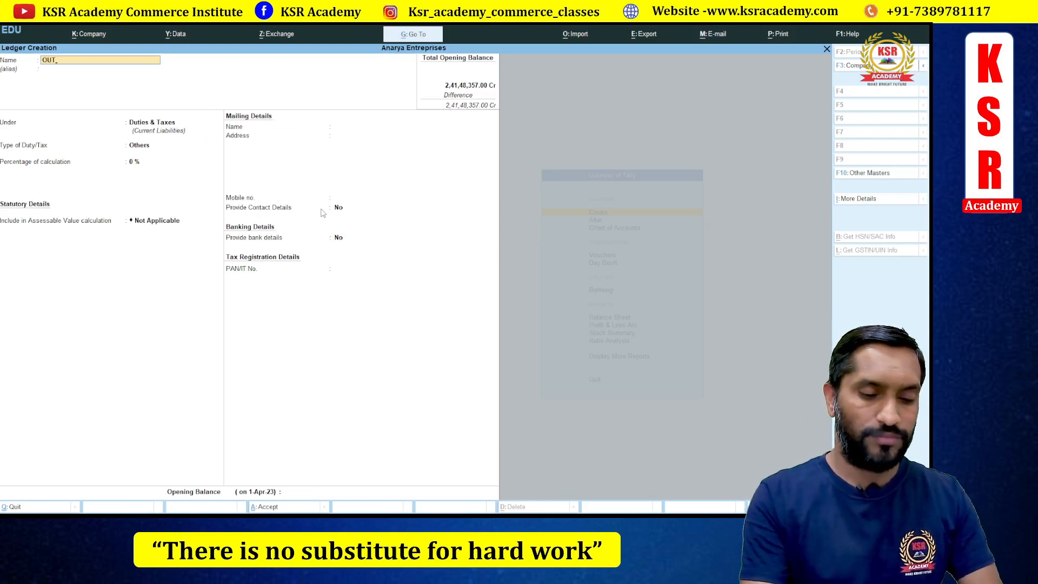
- Save the OUTPUT SGST ledger under Duties & Taxes with GST duty and SGST/UTGST tax type
text(OUTPUT SGST)
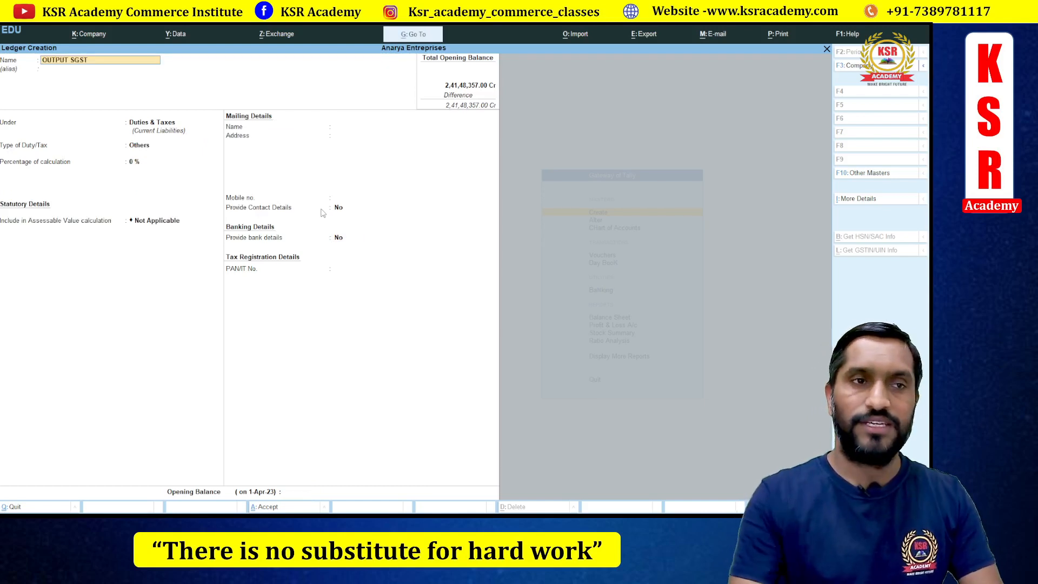
key(Return)
key(Return)
key(Up)
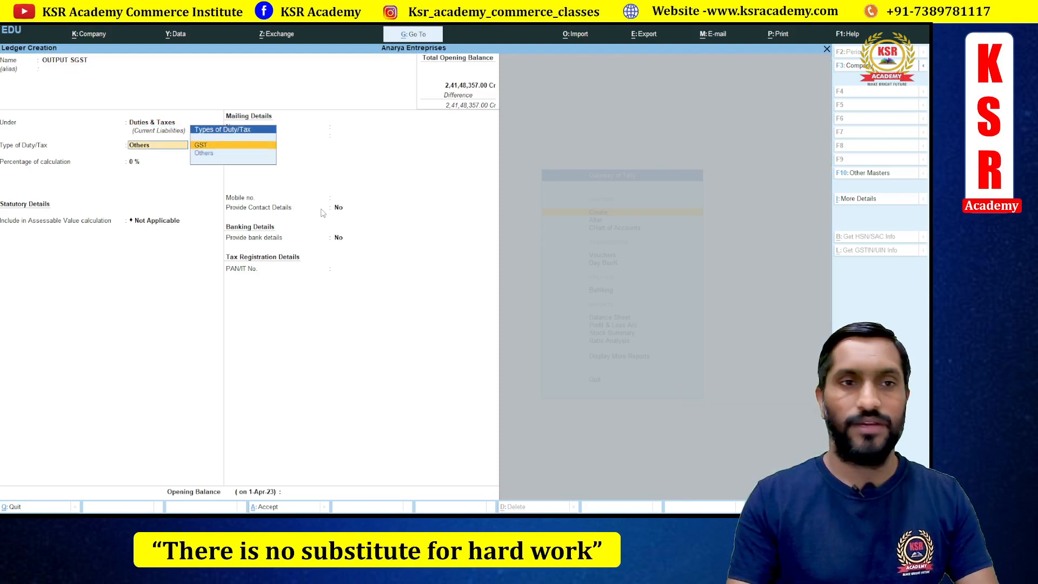
key(Return)
key(Down)
key(Down)
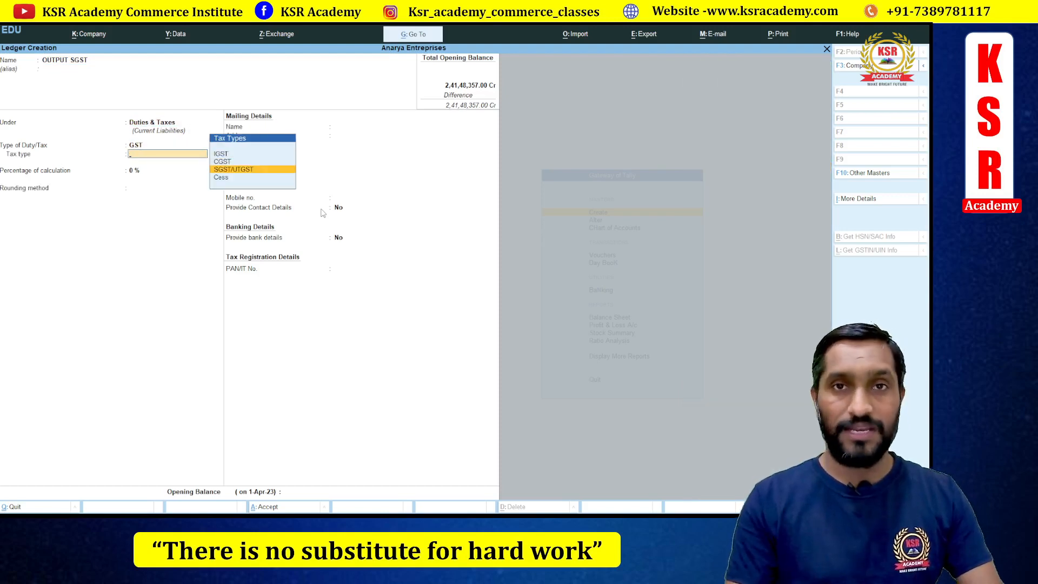
key(Return)
key(Return)
key(Return)
key(Return)
key(Return)
key(Return)
key(Return)
key(Return)
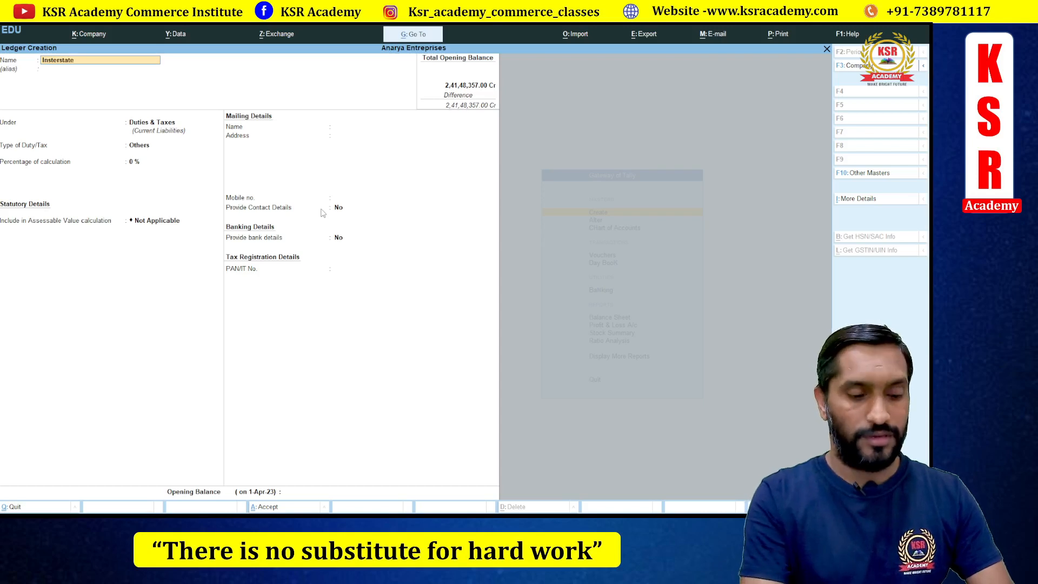
- Create the Interstate Purchase ledger under Purchase Accounts, keeping default GST fields, with Goods as the supply type
text(hc)
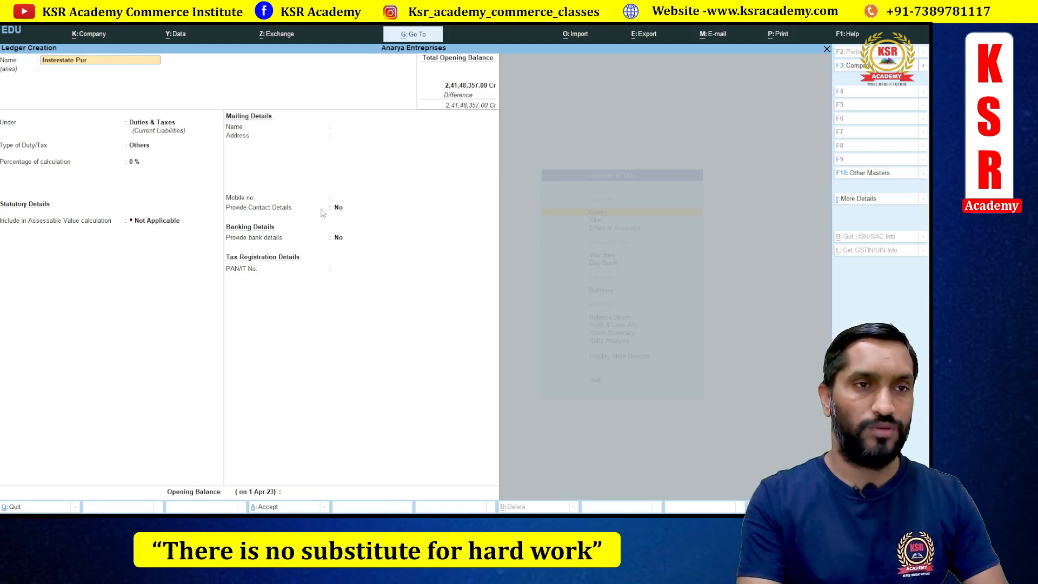
text(hase)
key(Return)
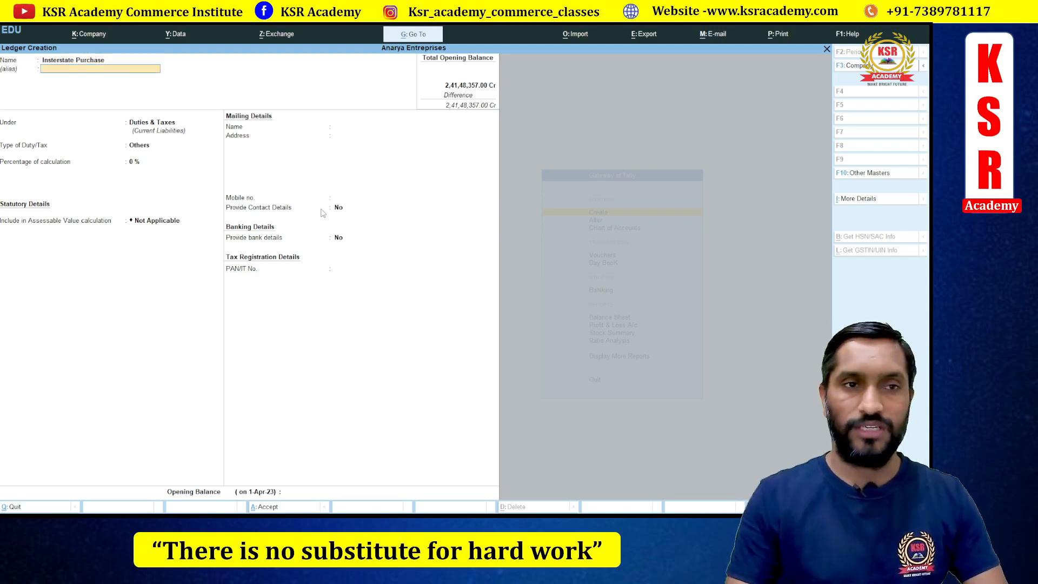
text(Pu)
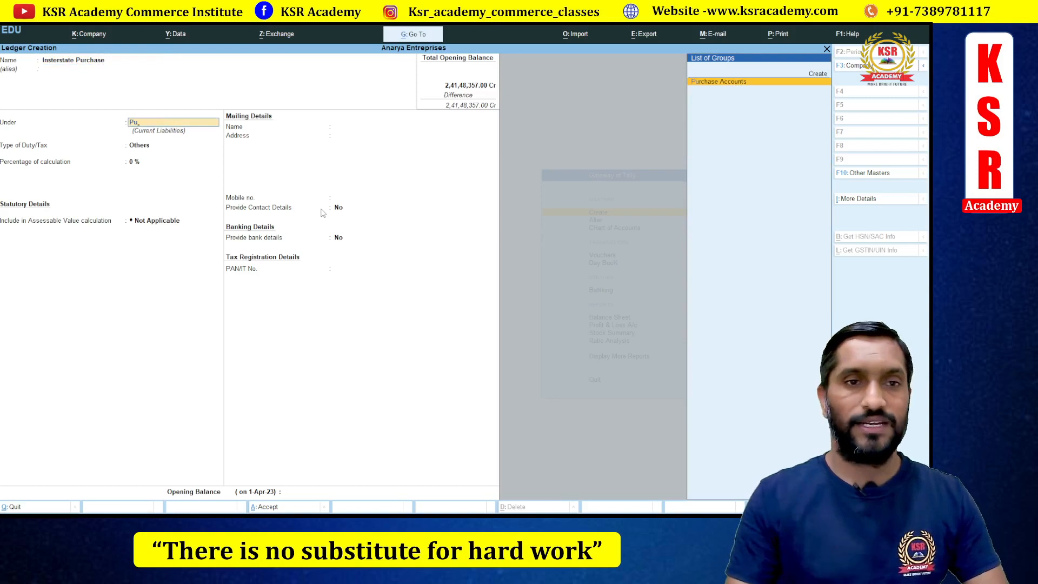
key(Return)
key(Return)
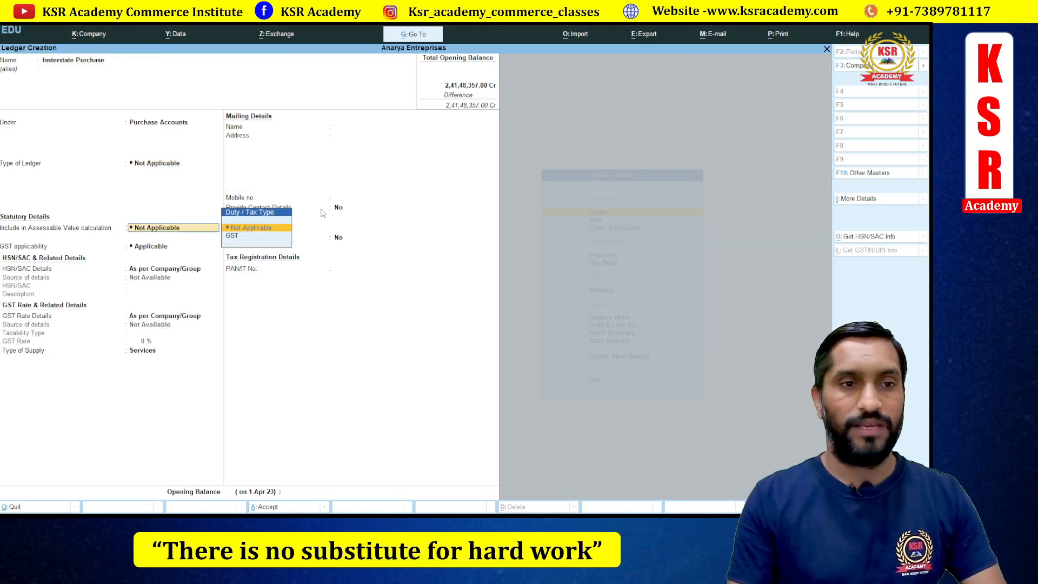
key(Return)
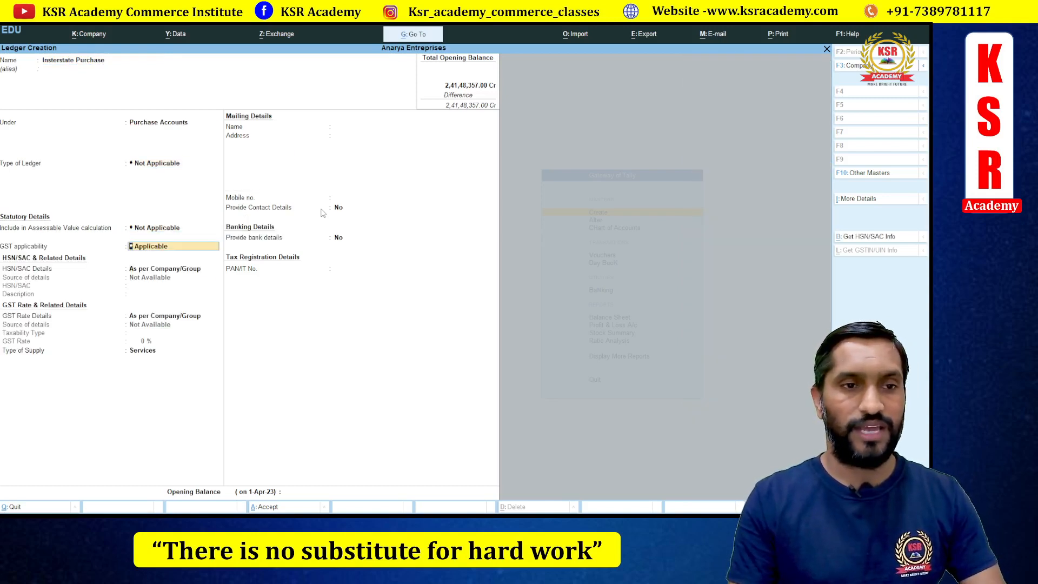
key(Return)
key(Return)
key(Return)
key(Up)
key(Return)
key(Return)
key(Return)
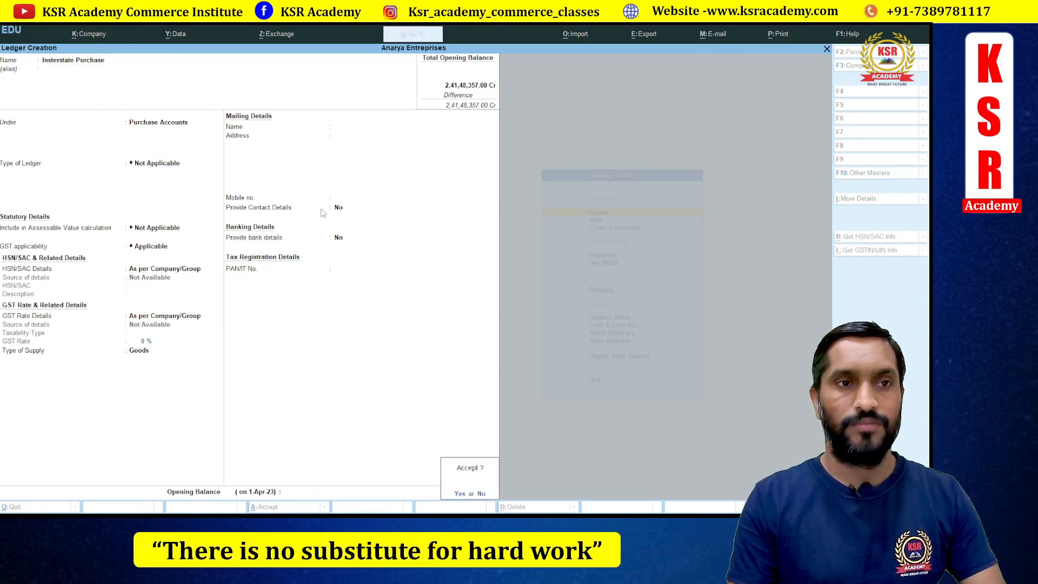
key(Return)
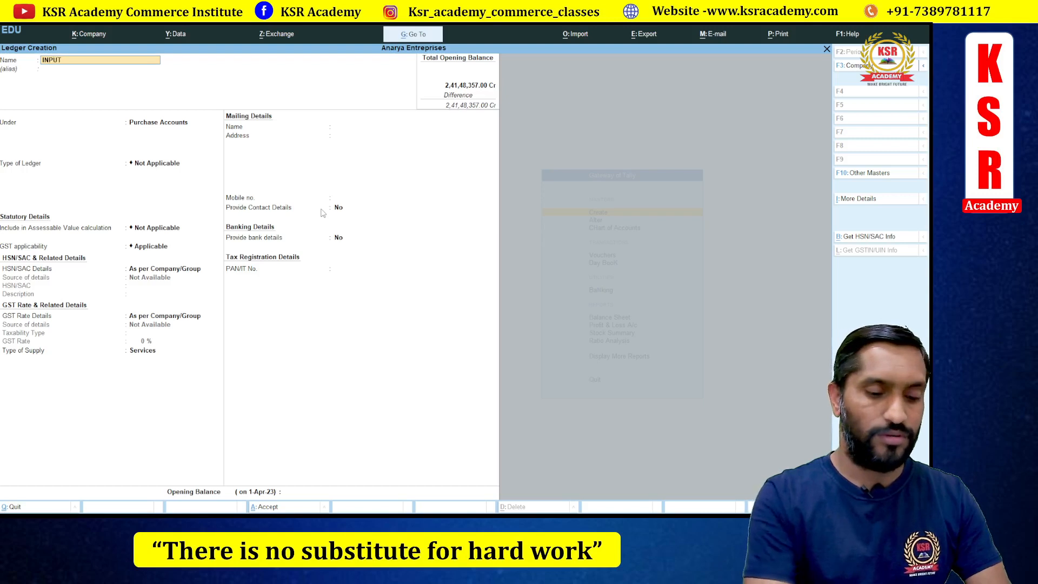
- Save the INPUT IGST ledger under Duties & Taxes with GST duty type and IGST tax type
key(Return)
text(Du)
key(Return)
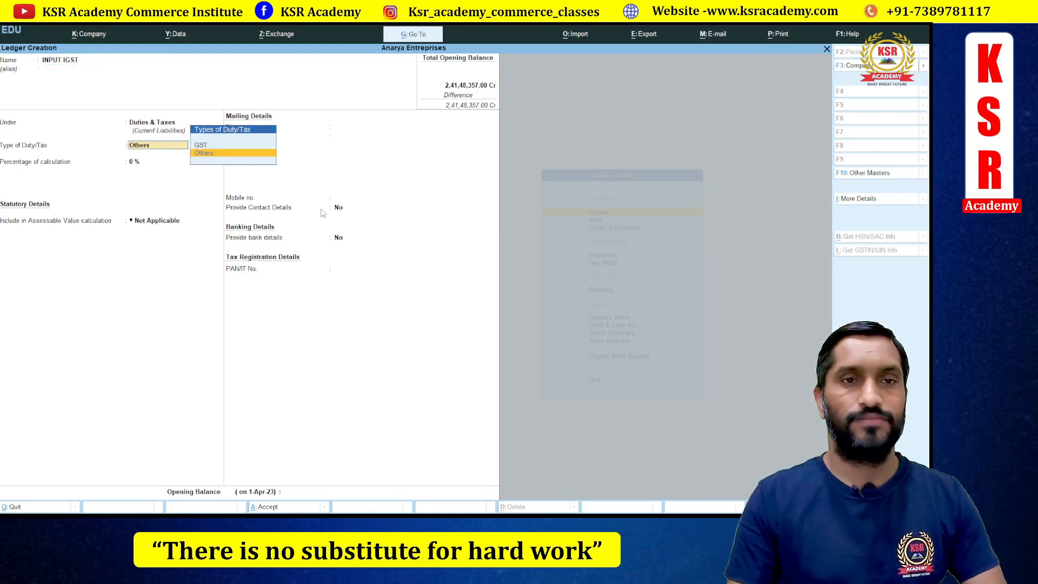
key(Return)
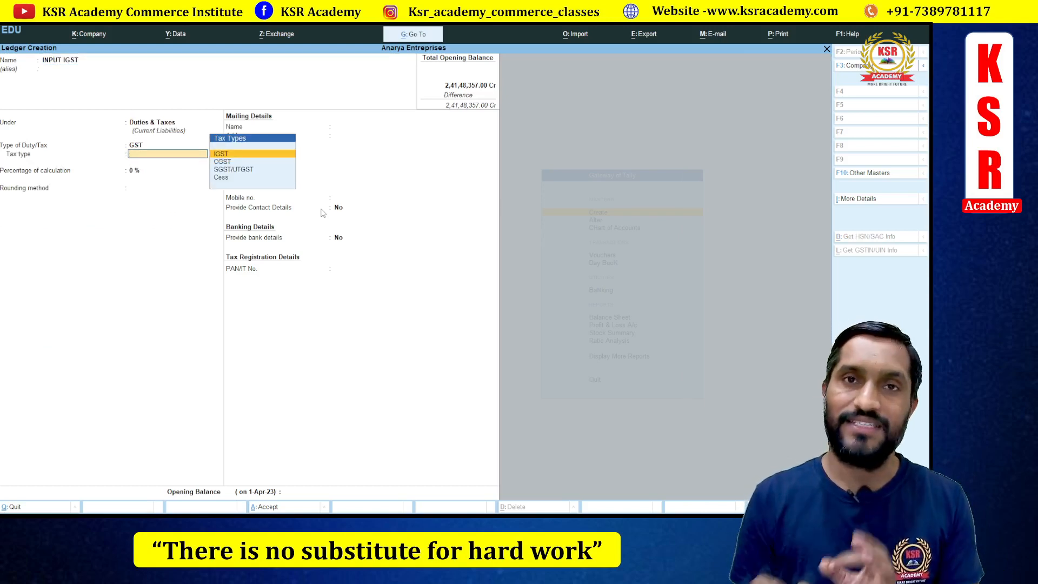
key(Return)
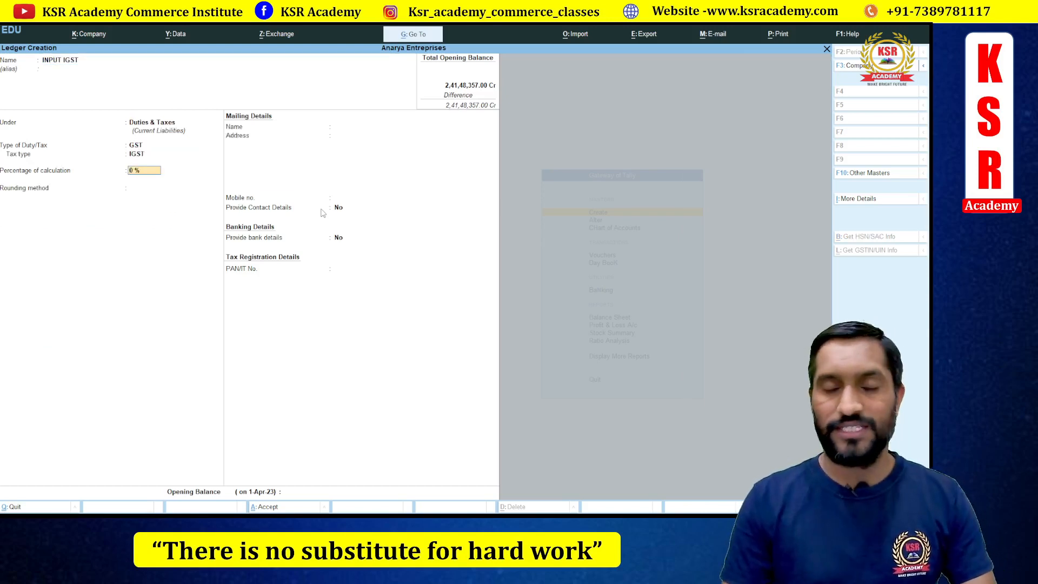
key(Return)
key(Return)
key(Return)
key(Return)
key(Return)
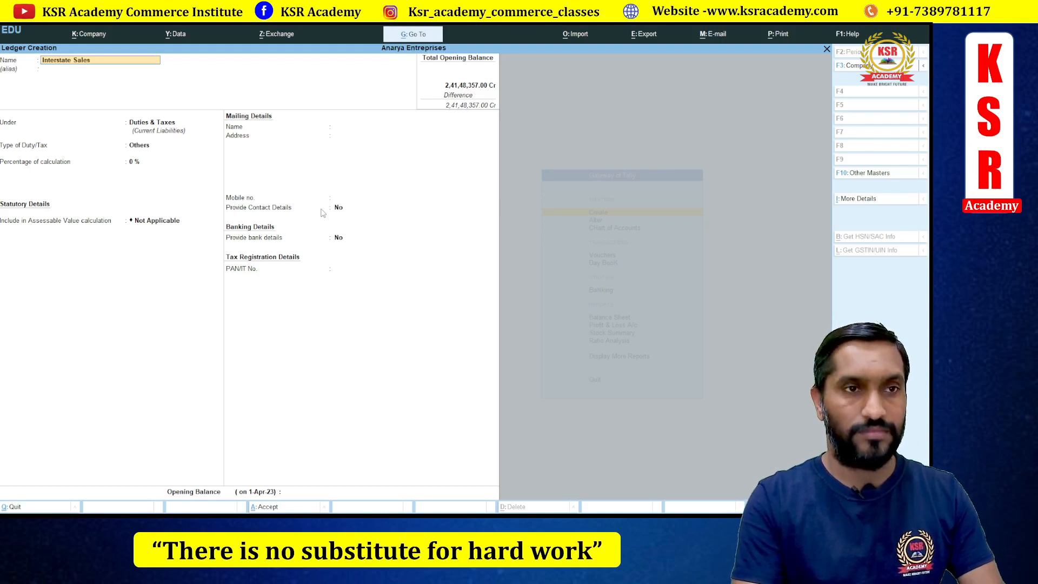
- Create the Interstate Sales ledger under Sales Accounts, keeping Services as the supply type
key(Return)
key(Return)
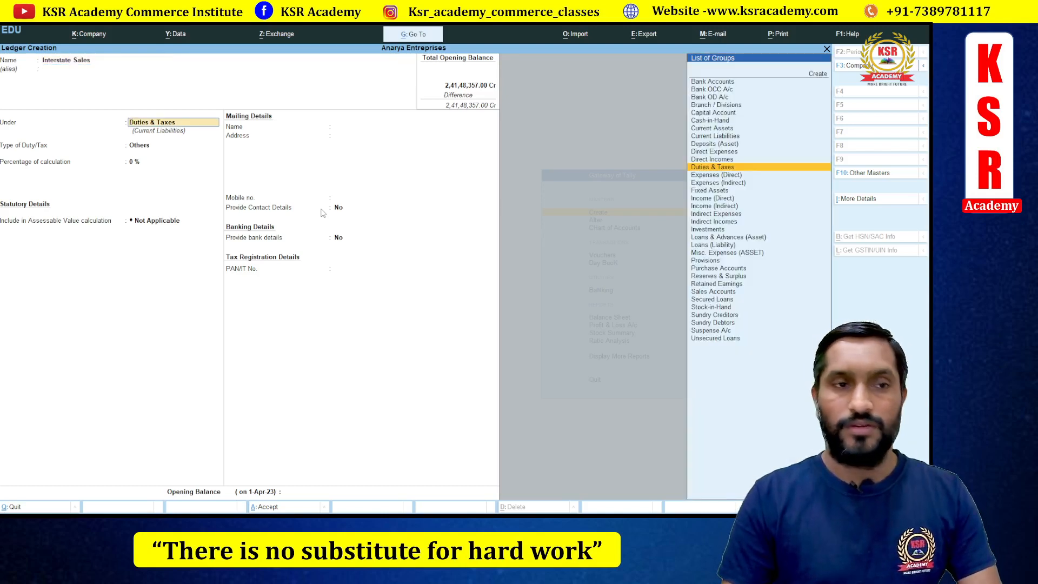
text(Sal)
key(Return)
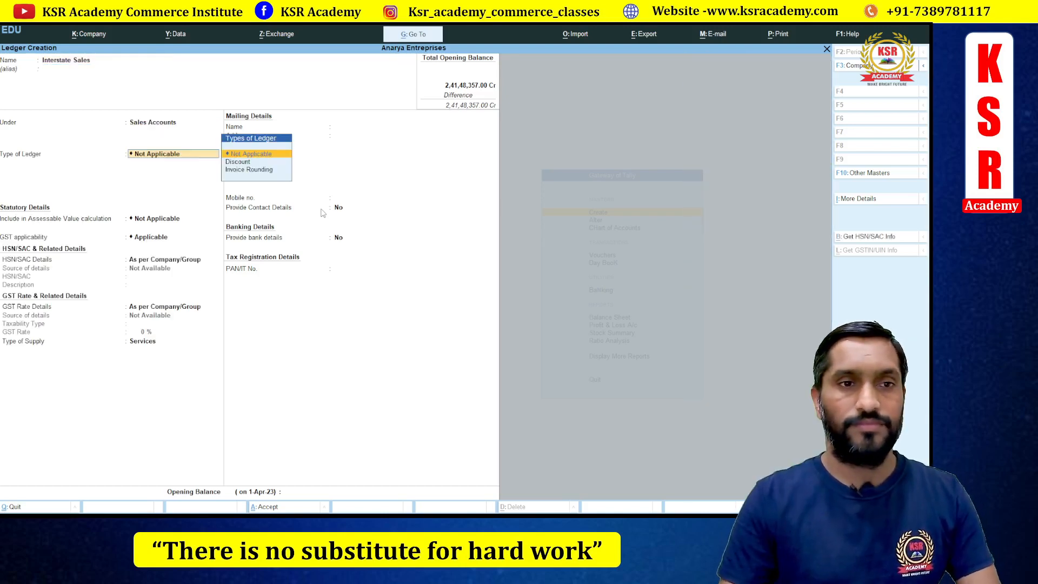
key(Return)
key(Return)
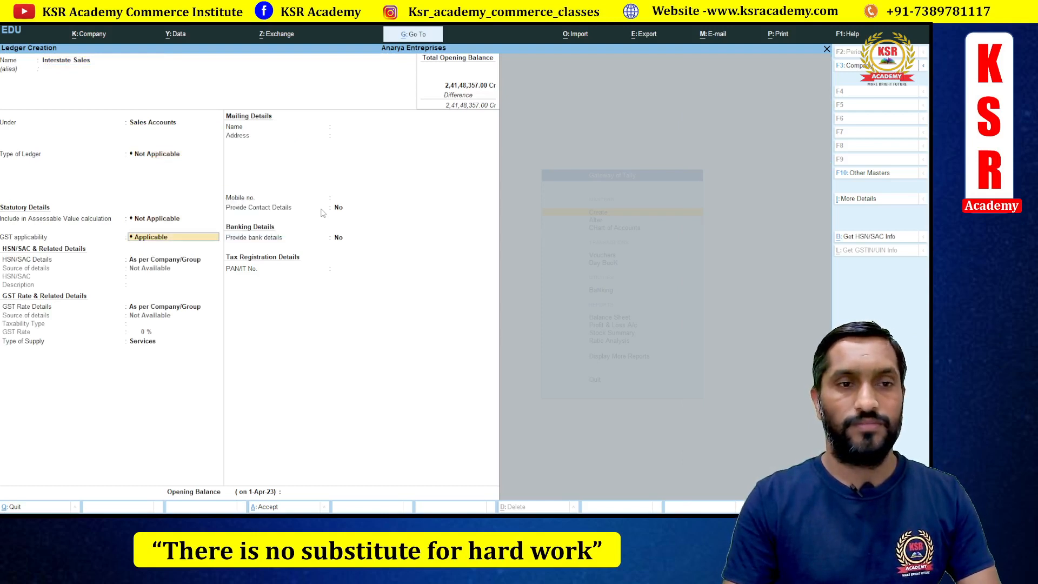
key(Return)
key(Return)
key(Return)
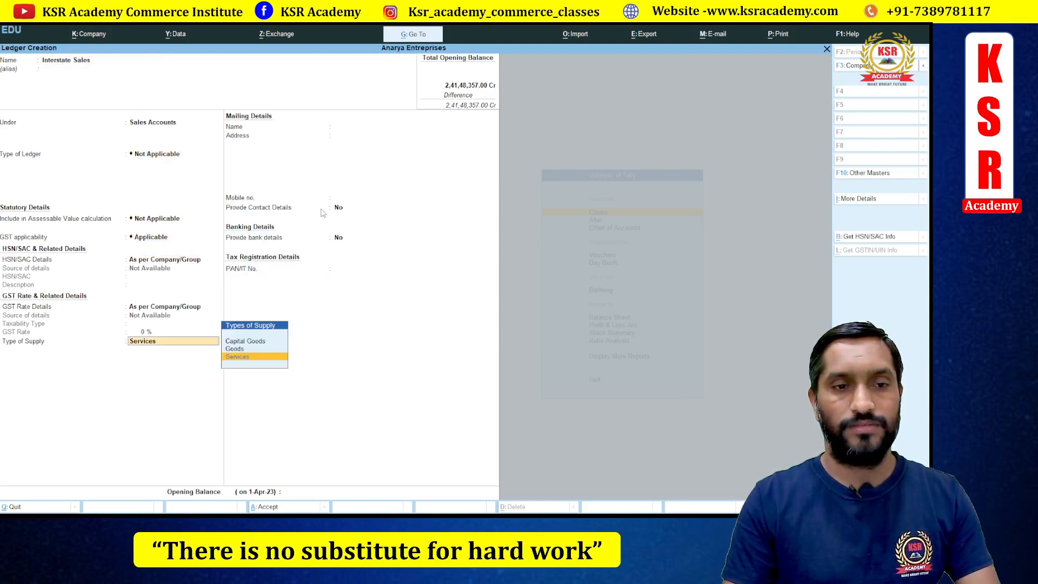
key(Up)
key(Down)
key(Return)
key(Return)
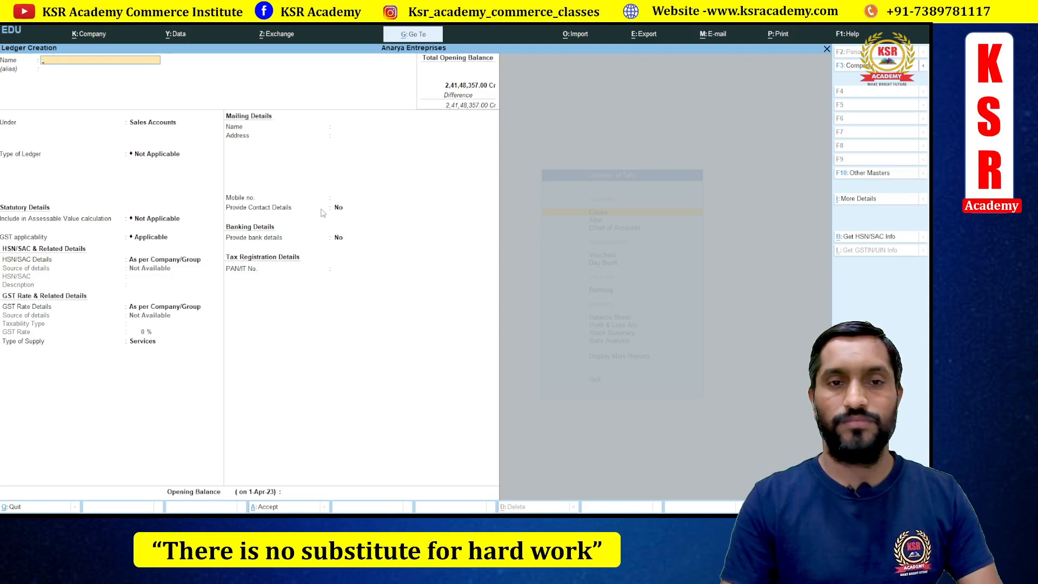
- Create the Output IGST ledger under Duties & Taxes with GST duty type and IGST tax type
text(Outopu)
key(BackSpace)
key(BackSpace)
key(BackSpace)
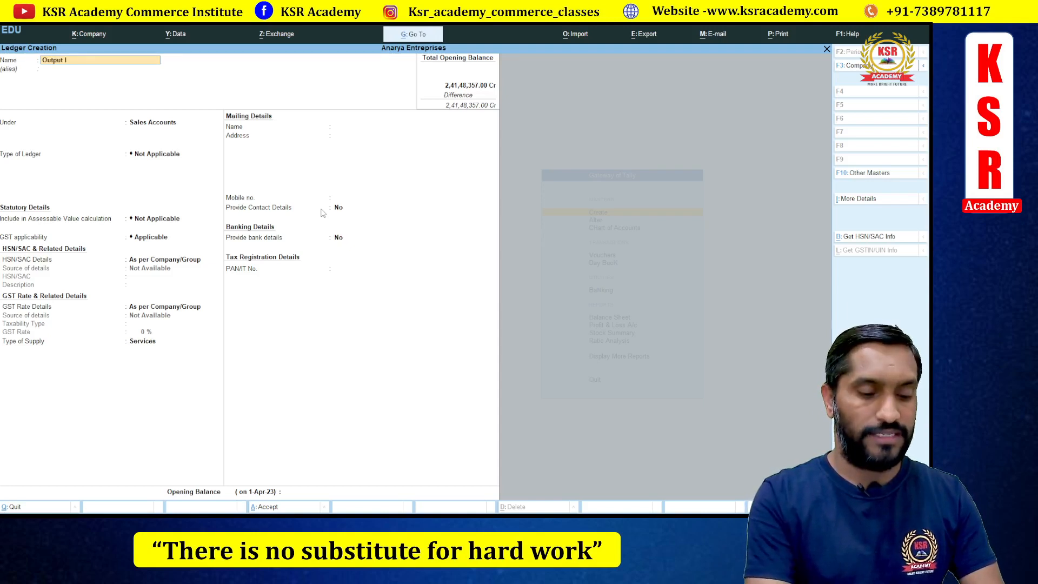
text(ST)
key(Return)
text(Du)
key(Return)
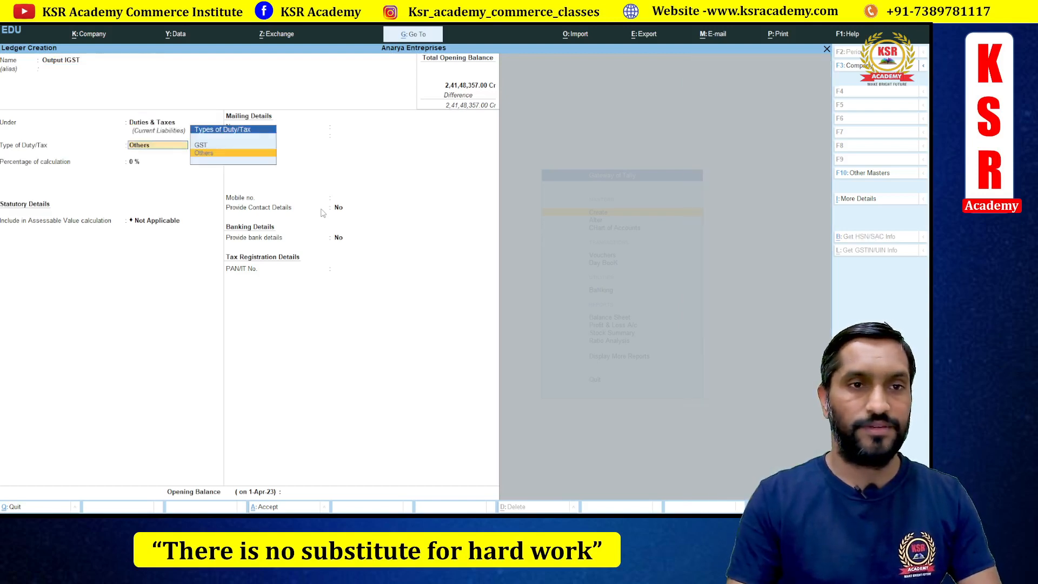
key(Up)
key(Return)
key(Down)
key(Down)
key(Up)
key(Up)
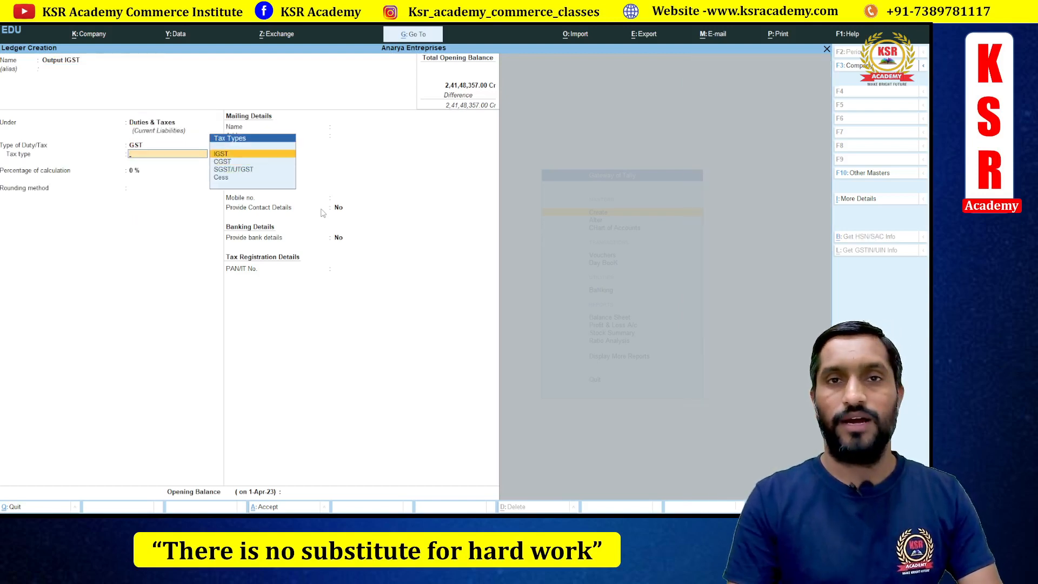
key(Return)
key(Return)
key(Return)
key(Return)
key(Return)
key(Return)
key(Return)
key(Return)
key(Return)
key(Return)
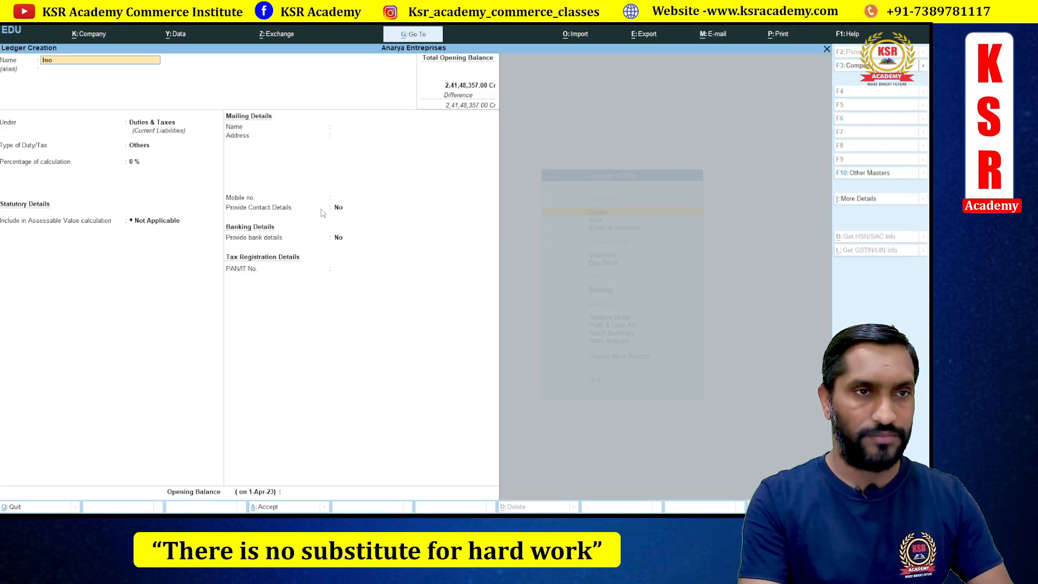
text(GST)
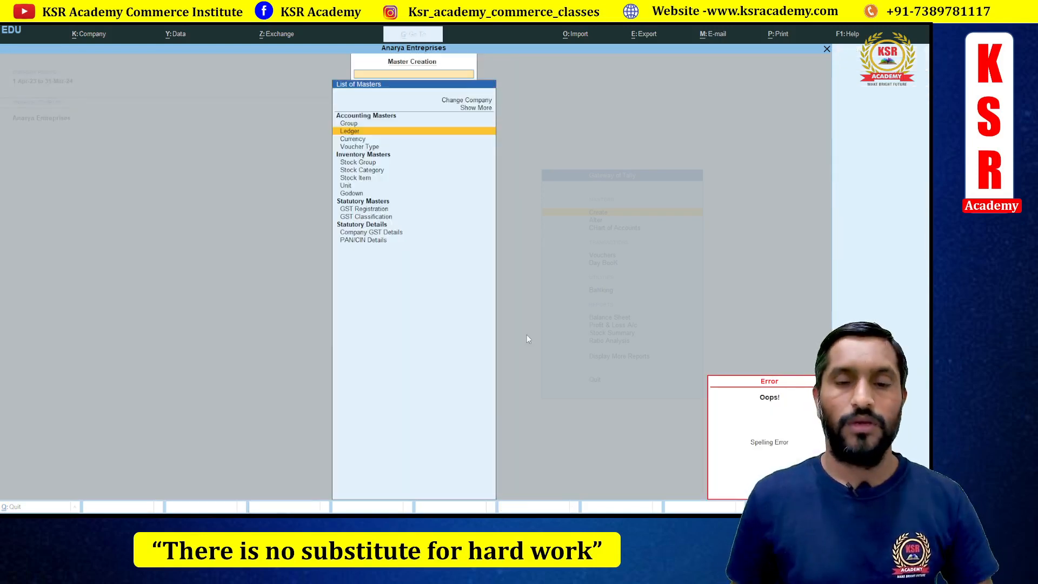